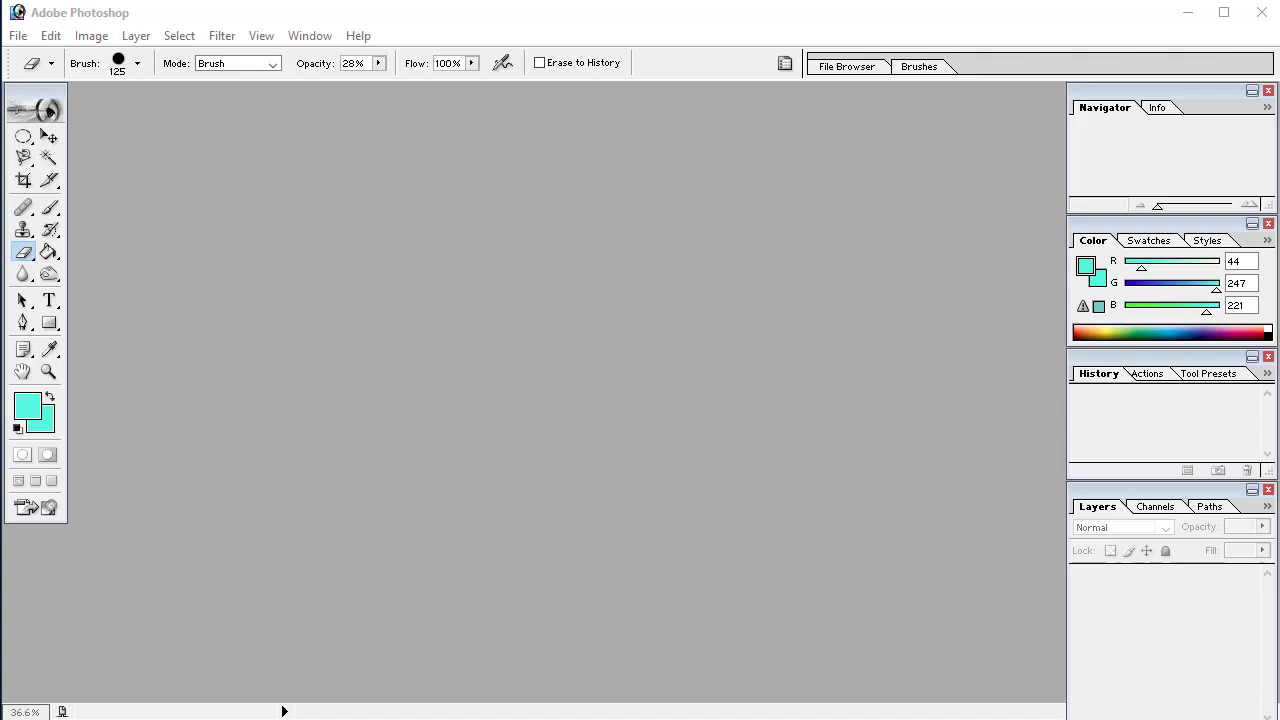
# Open the IMG_7402 copy portrait and maximise its document window
pyautogui.click(18, 36)
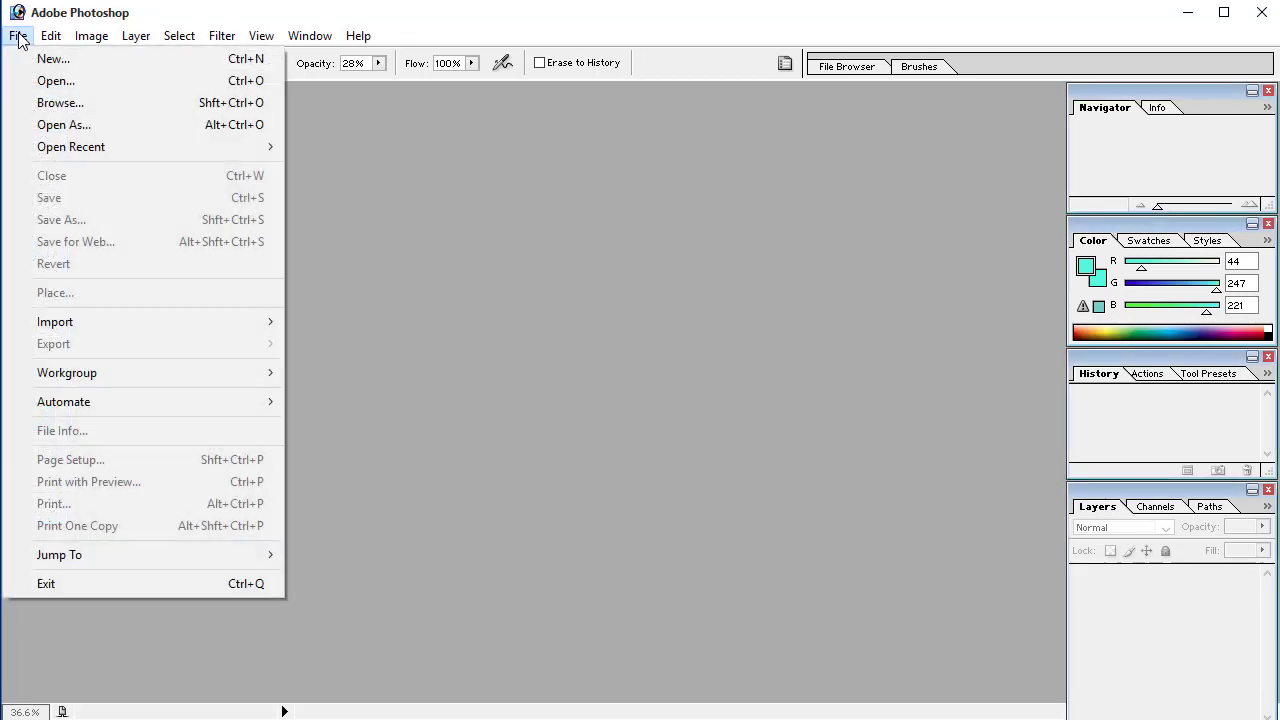
pyautogui.click(58, 84)
pyautogui.click(383, 130)
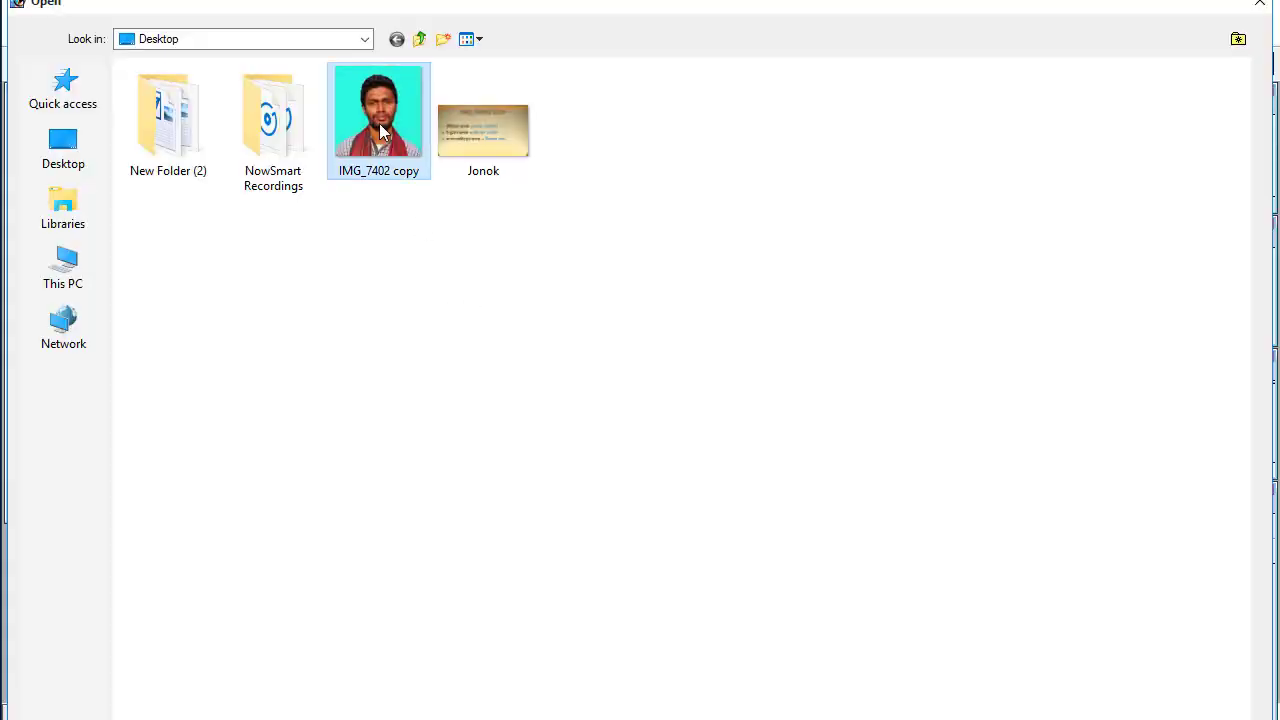
pyautogui.click(1000, 690)
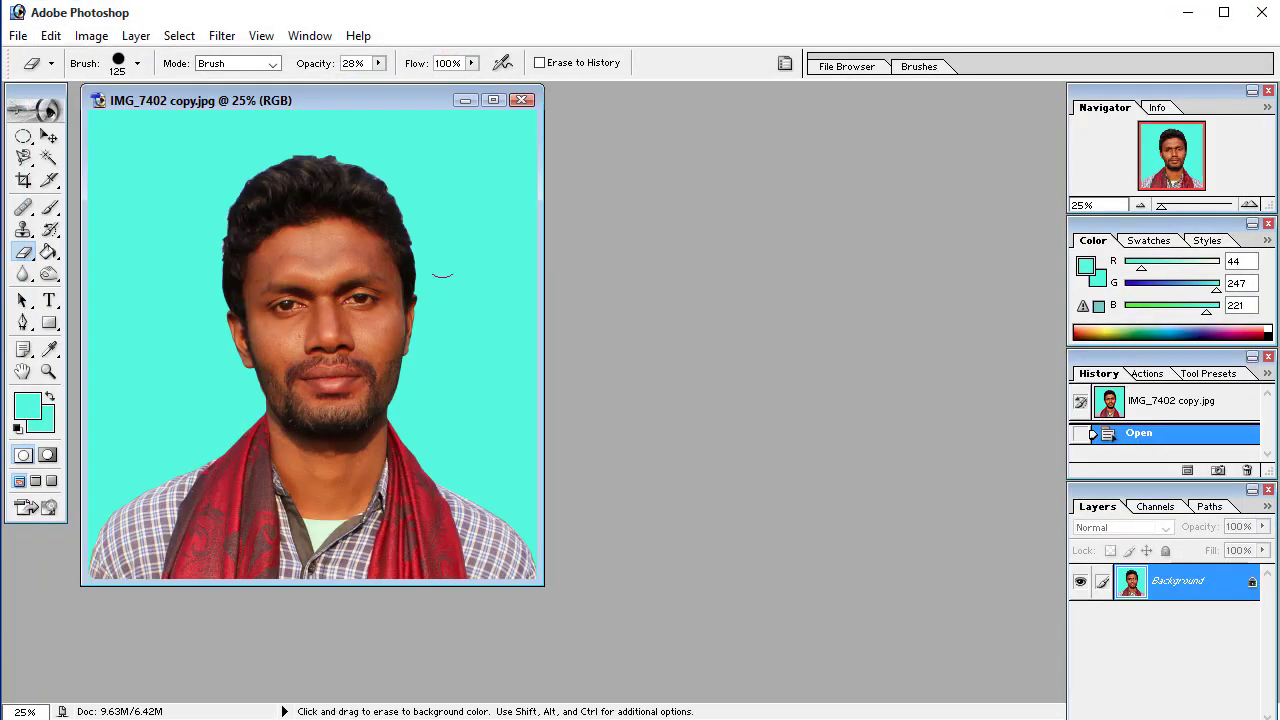
pyautogui.click(499, 97)
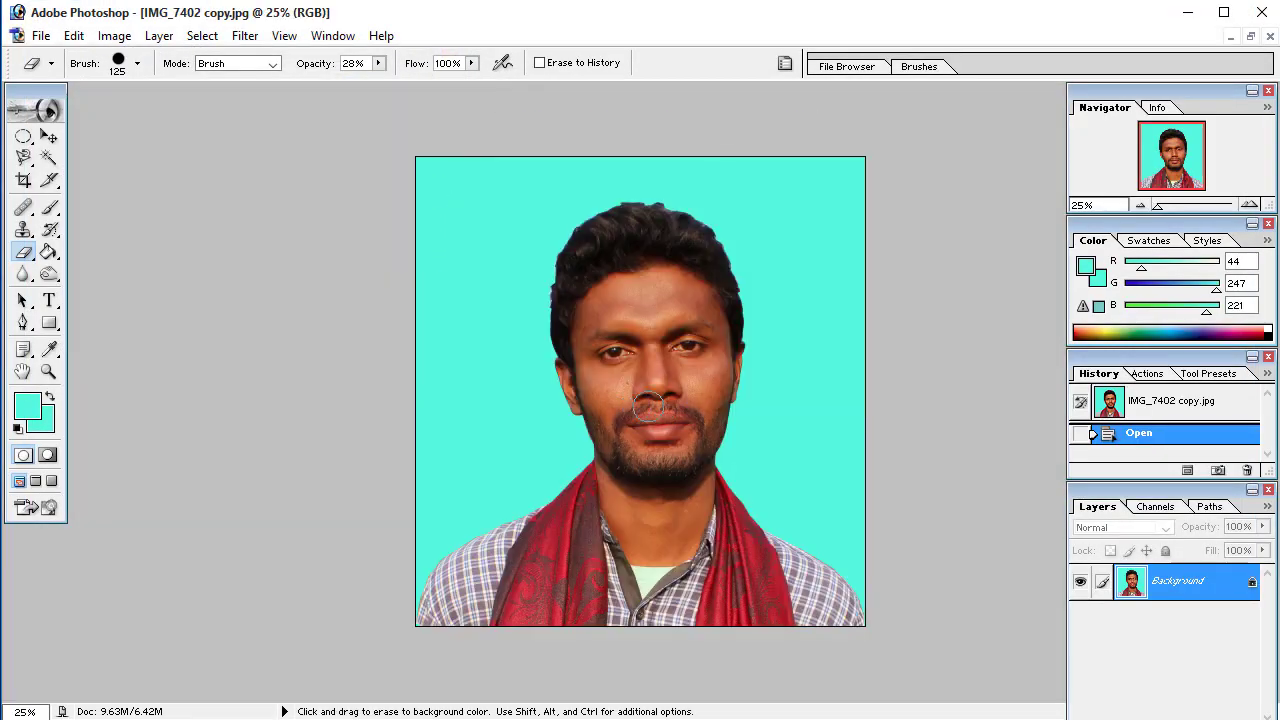
# Unlock the background as Layer 0, duplicate it, hide the original, and add an empty layer
pyautogui.doubleClick(1257, 588)
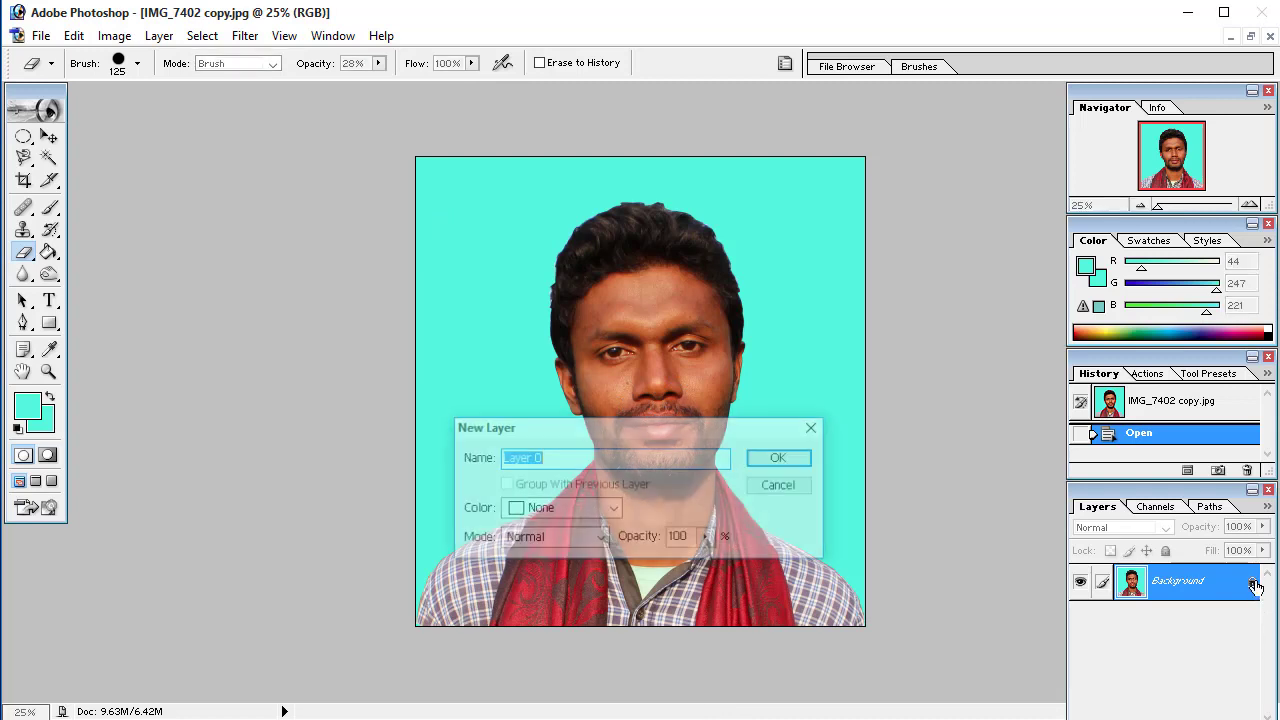
pyautogui.click(785, 460)
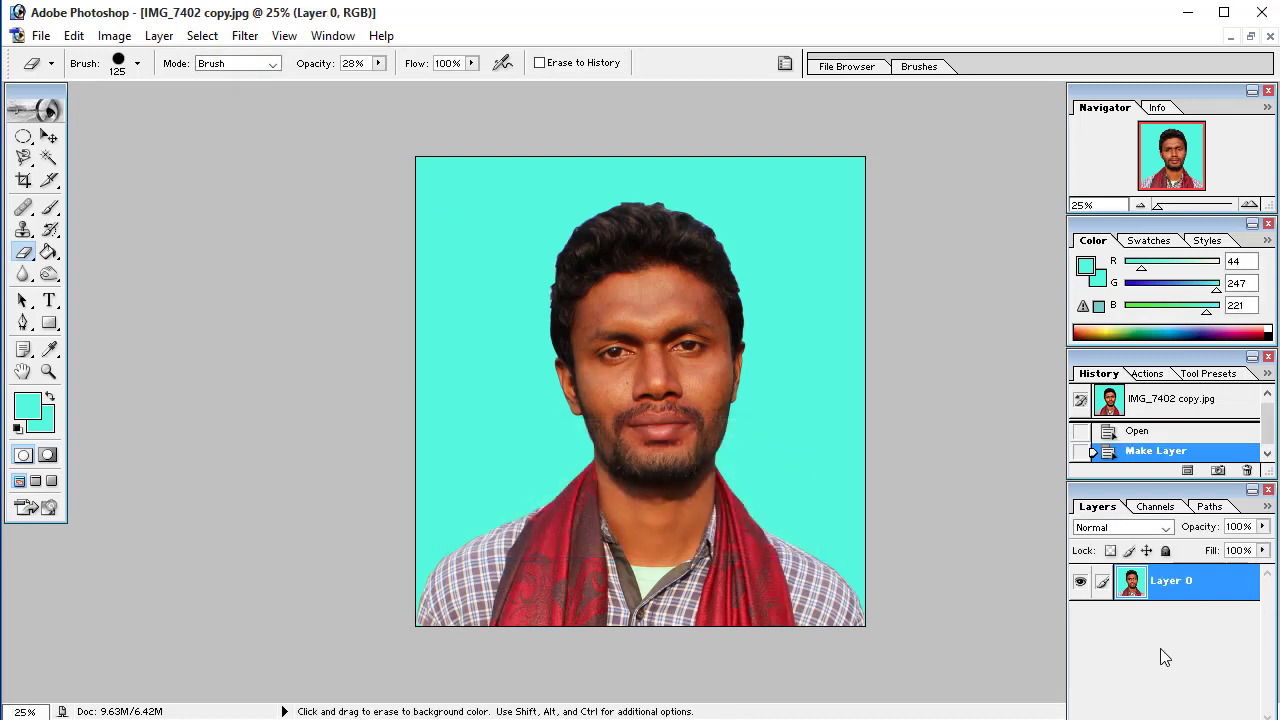
pyautogui.hotkey('ctrl', 'j')
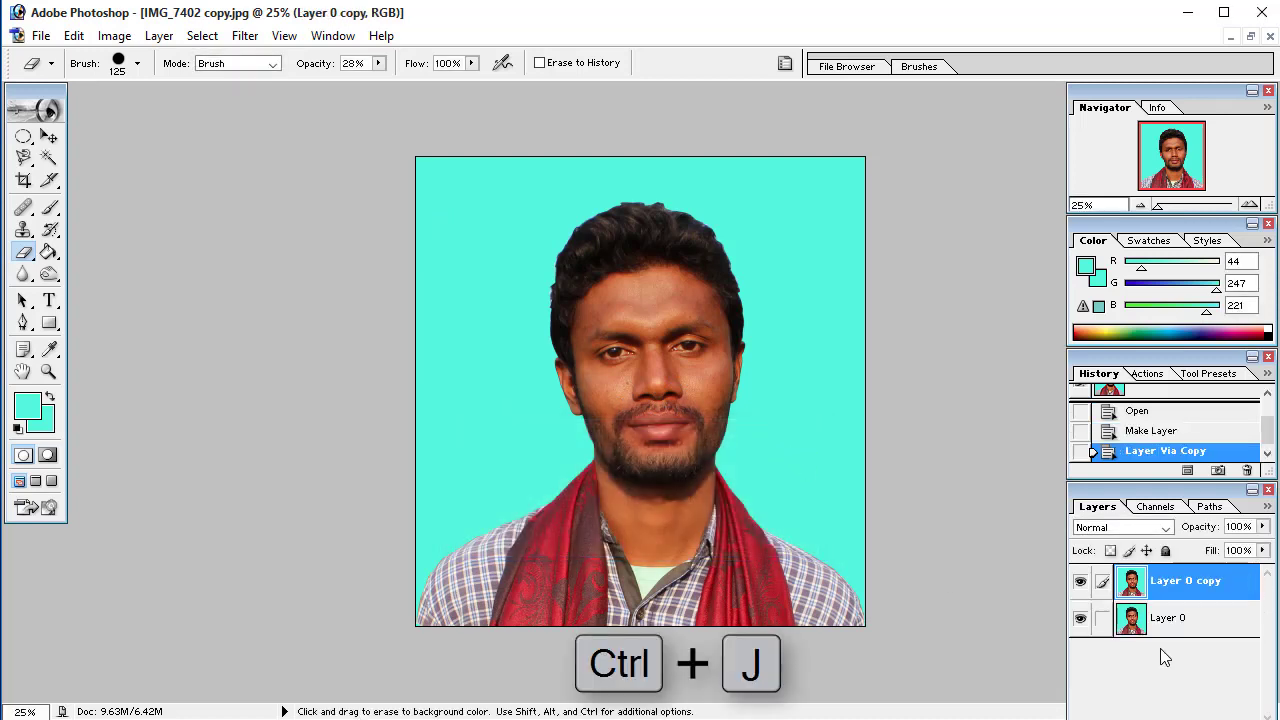
pyautogui.click(1079, 620)
pyautogui.hotkey('ctrl', 'shift', 'alt', 'n')
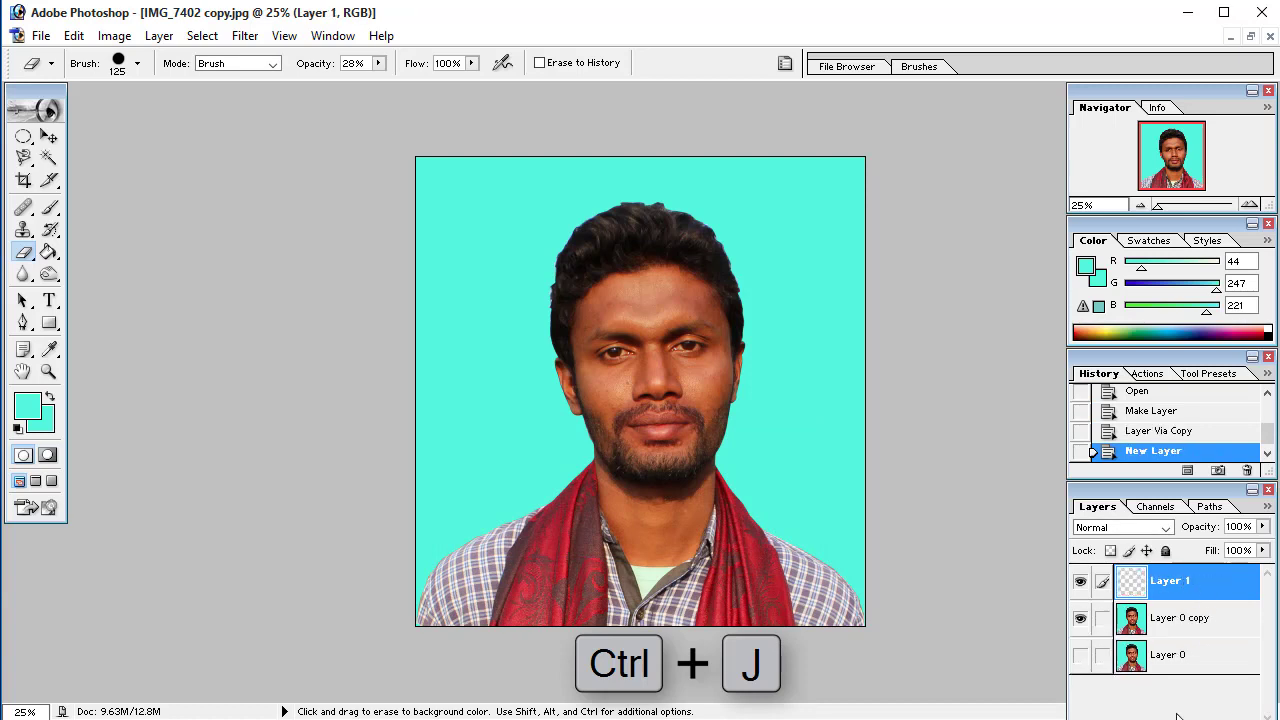
# Set the foreground colour to white
pyautogui.click(27, 410)
pyautogui.click(798, 81)
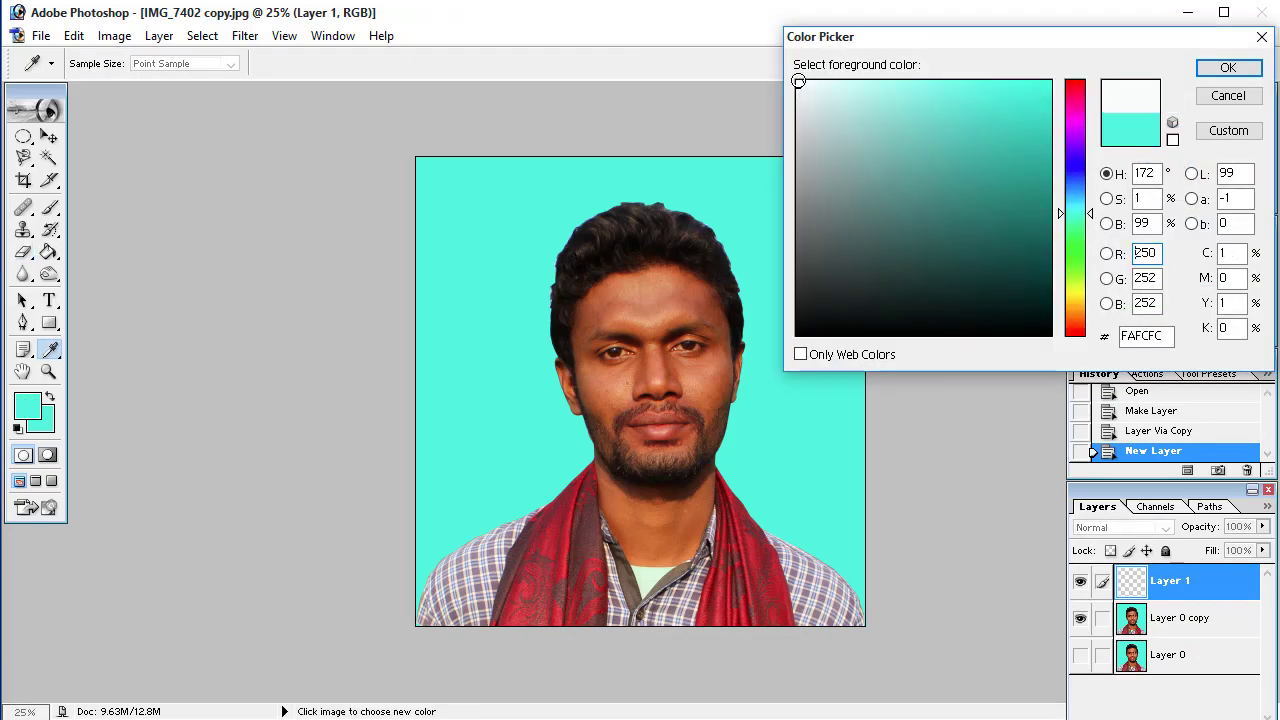
pyautogui.click(1227, 68)
pyautogui.press('e')
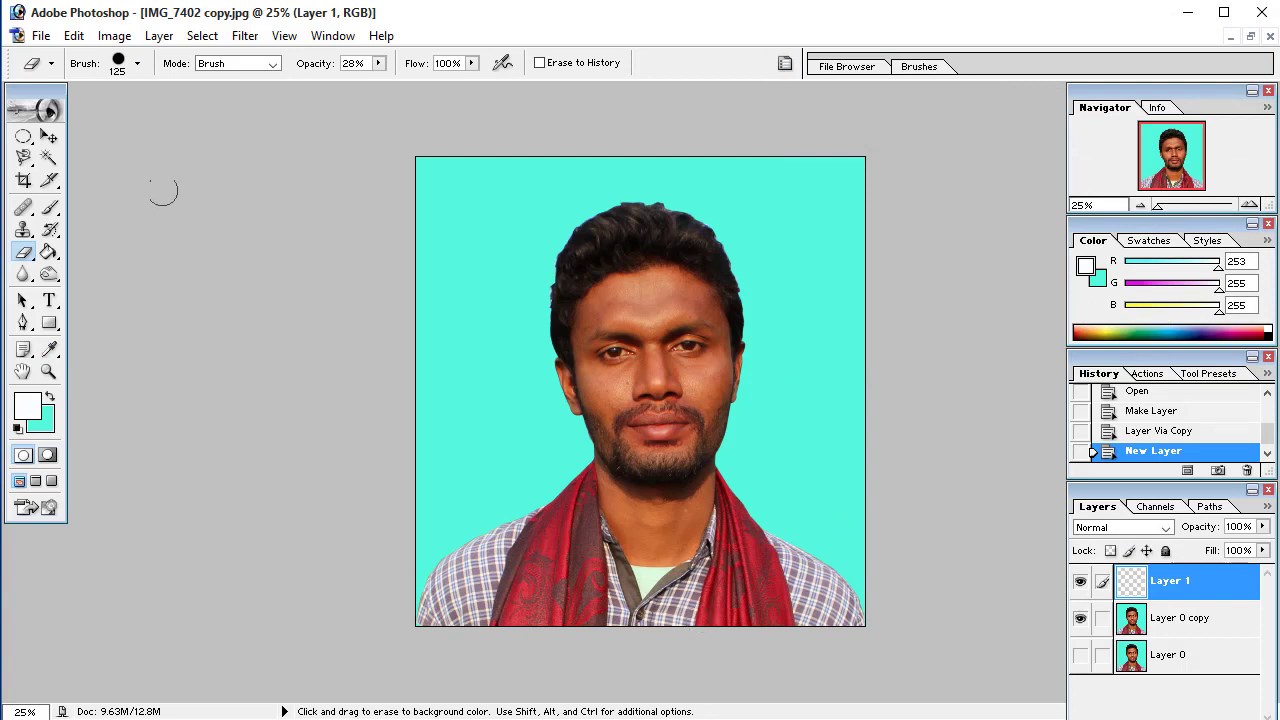
# Zoom in to check the face, return to 33.33%, and select the Brush tool
pyautogui.click(51, 208)
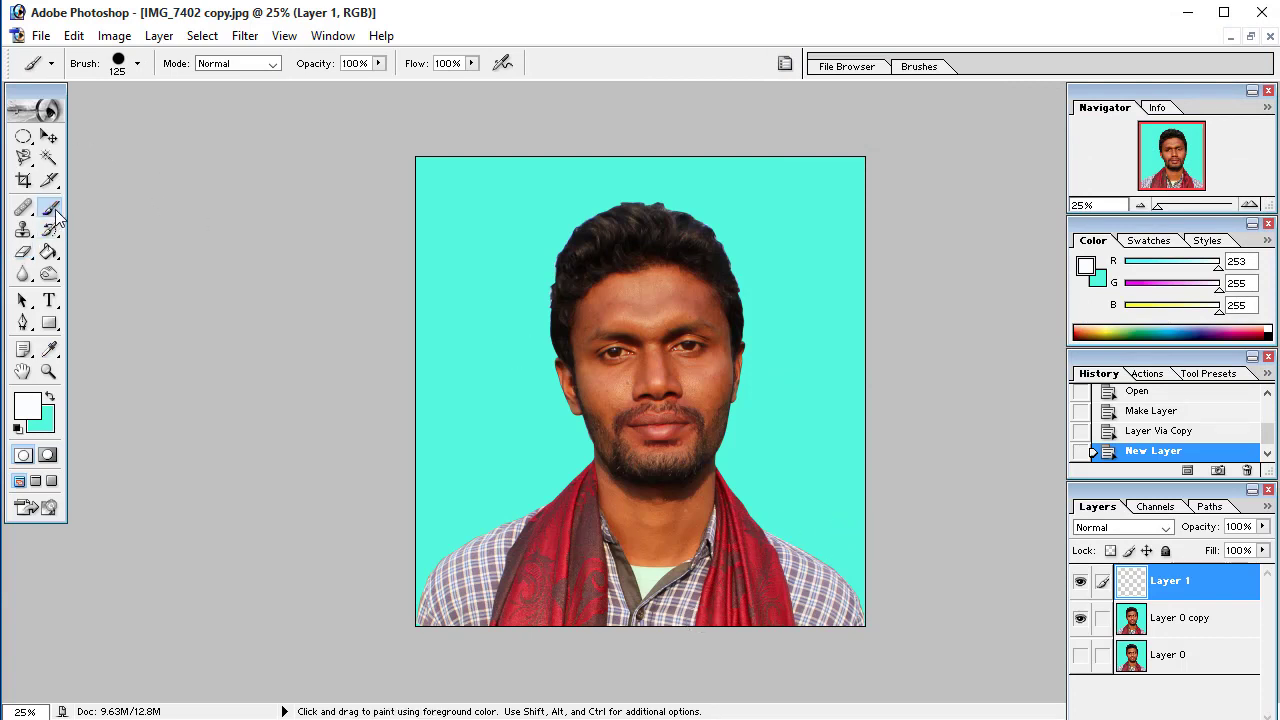
pyautogui.click(48, 371)
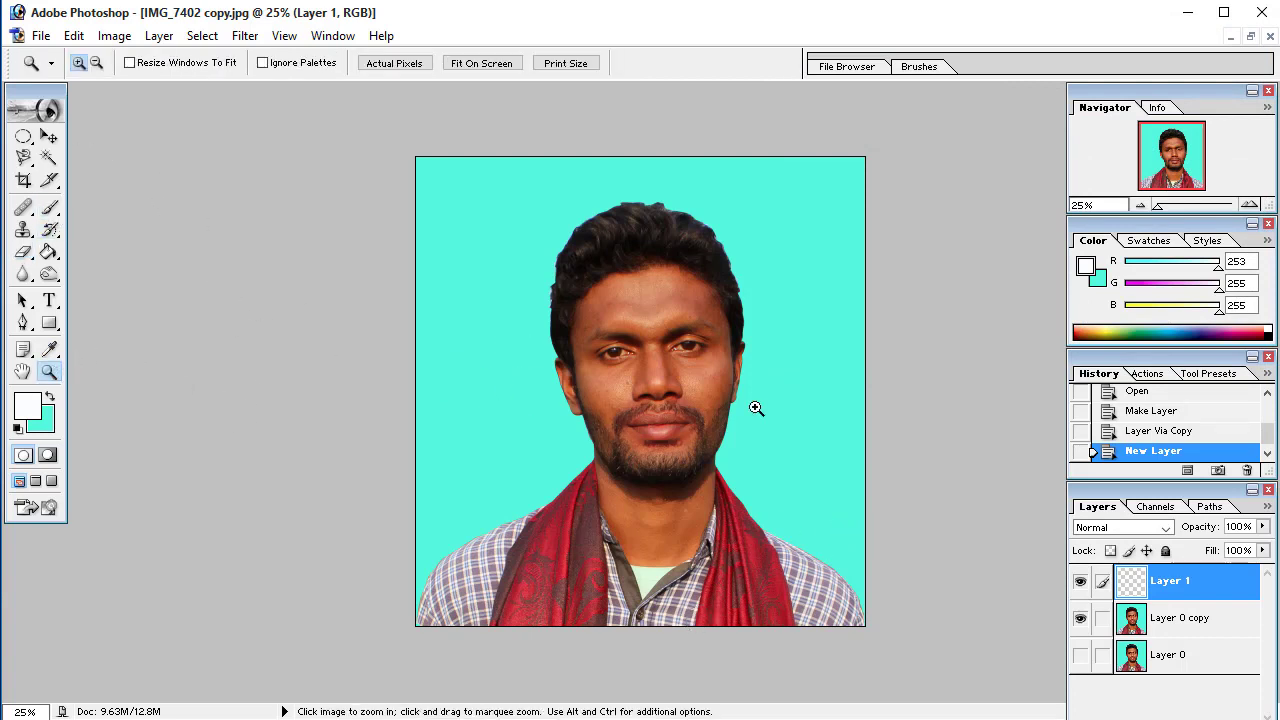
pyautogui.click(691, 432)
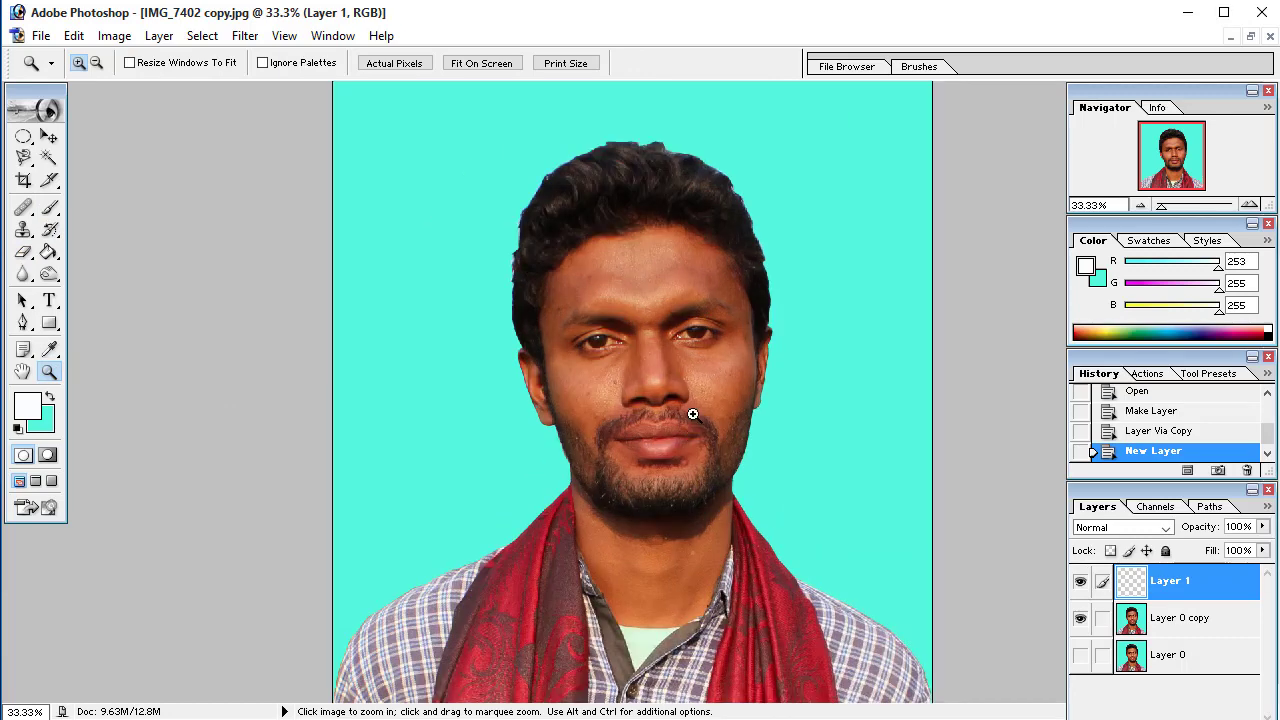
pyautogui.click(755, 474)
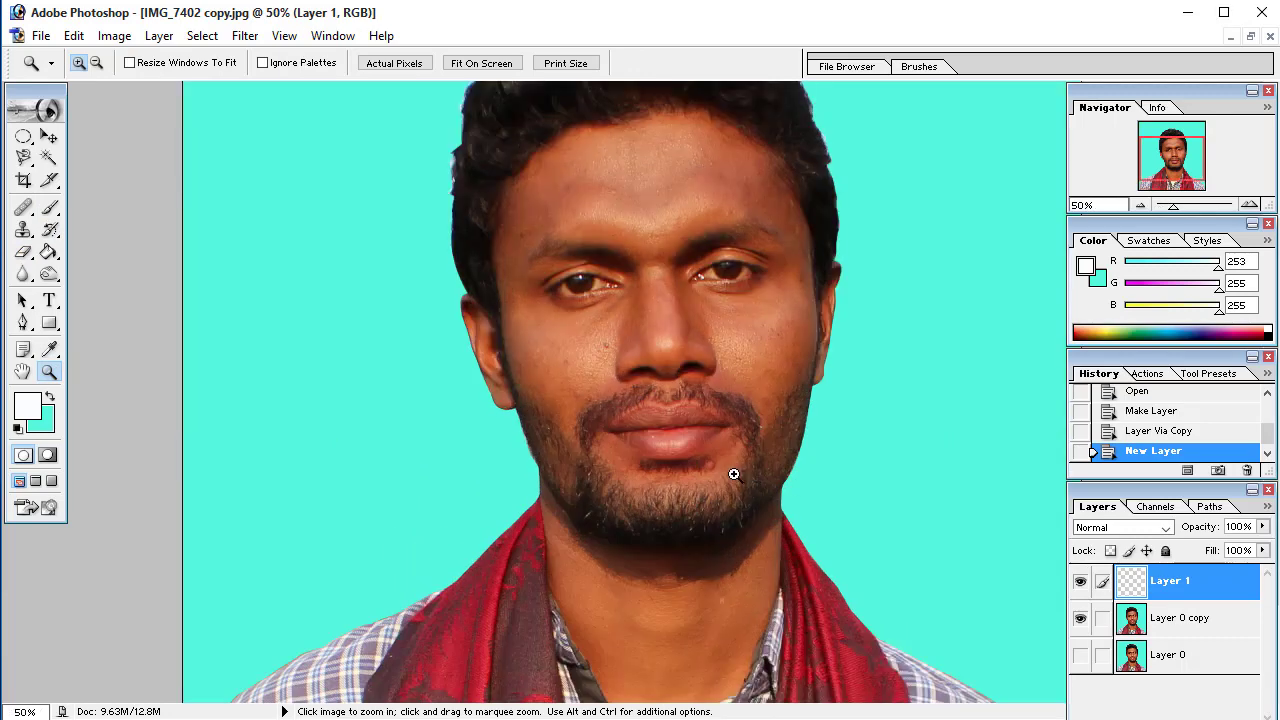
pyautogui.keyDown('alt'); pyautogui.click(734, 474); pyautogui.keyUp('alt')
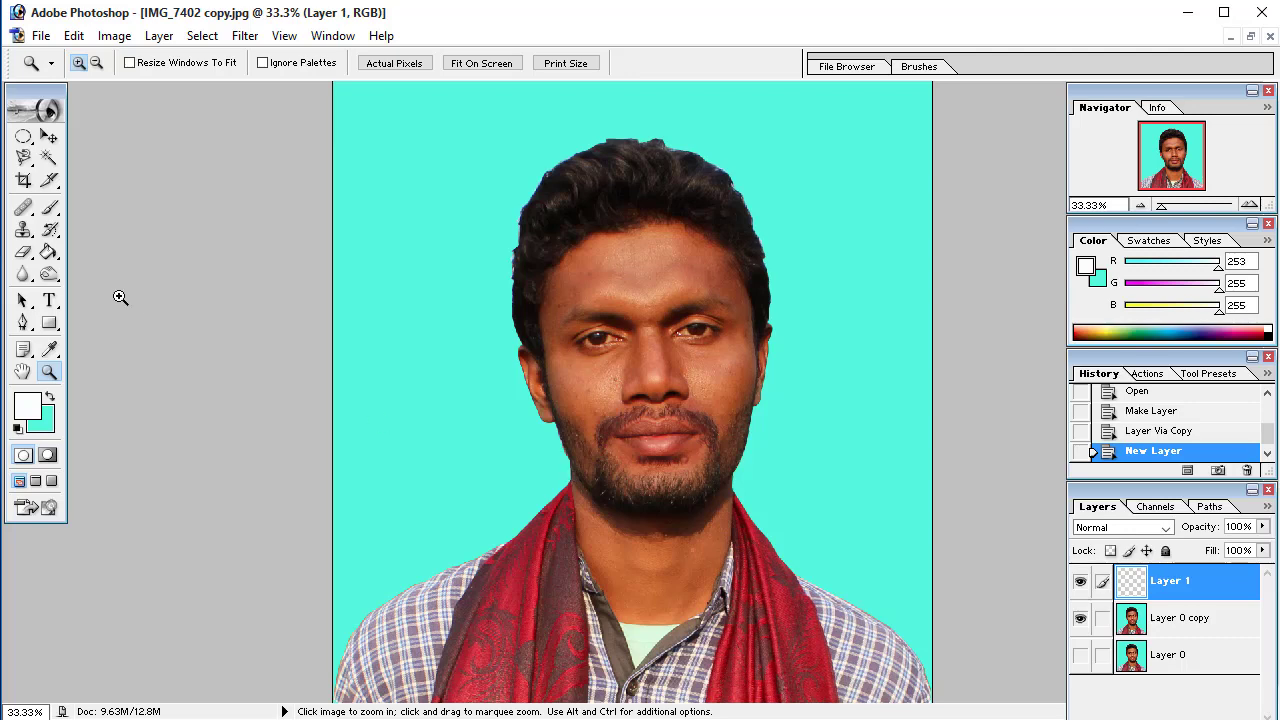
pyautogui.click(50, 207)
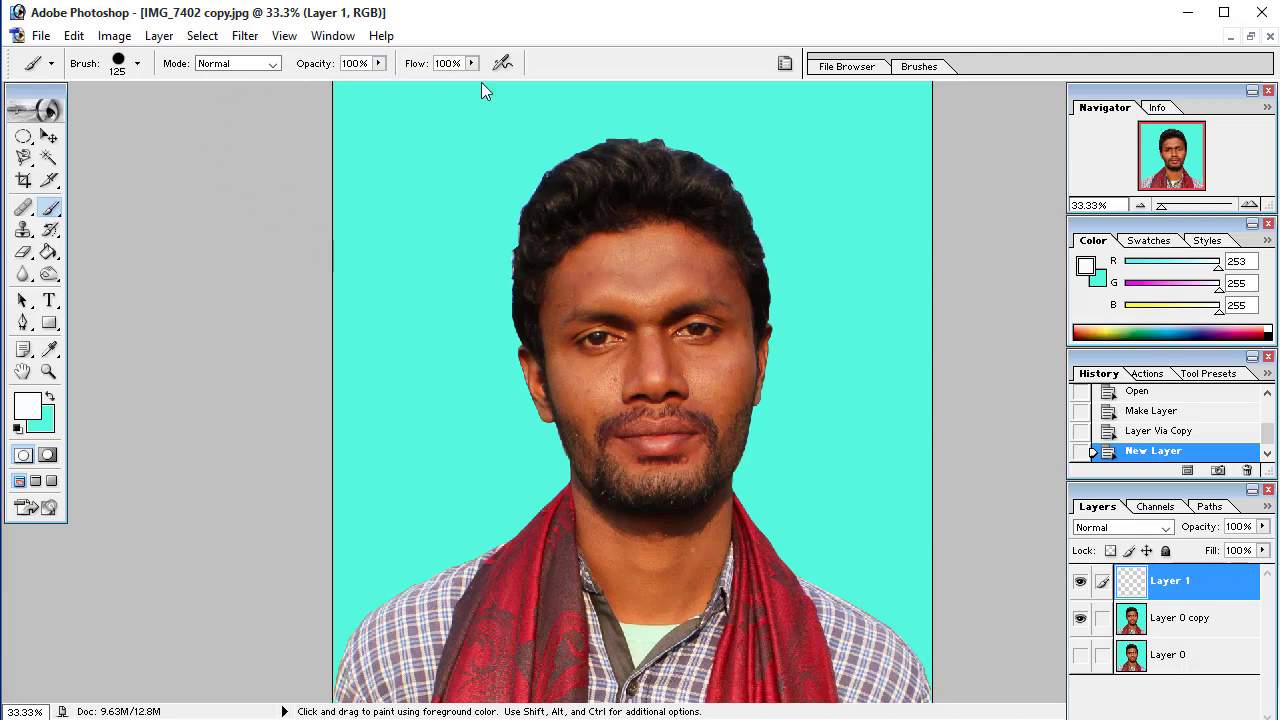
# Paint white across the forehead and down the cheek to cover the face on Layer 1
pyautogui.moveTo(714, 283)
pyautogui.mouseDown()
pyautogui.moveTo(699, 262)
pyautogui.moveTo(634, 240)
pyautogui.mouseUp()
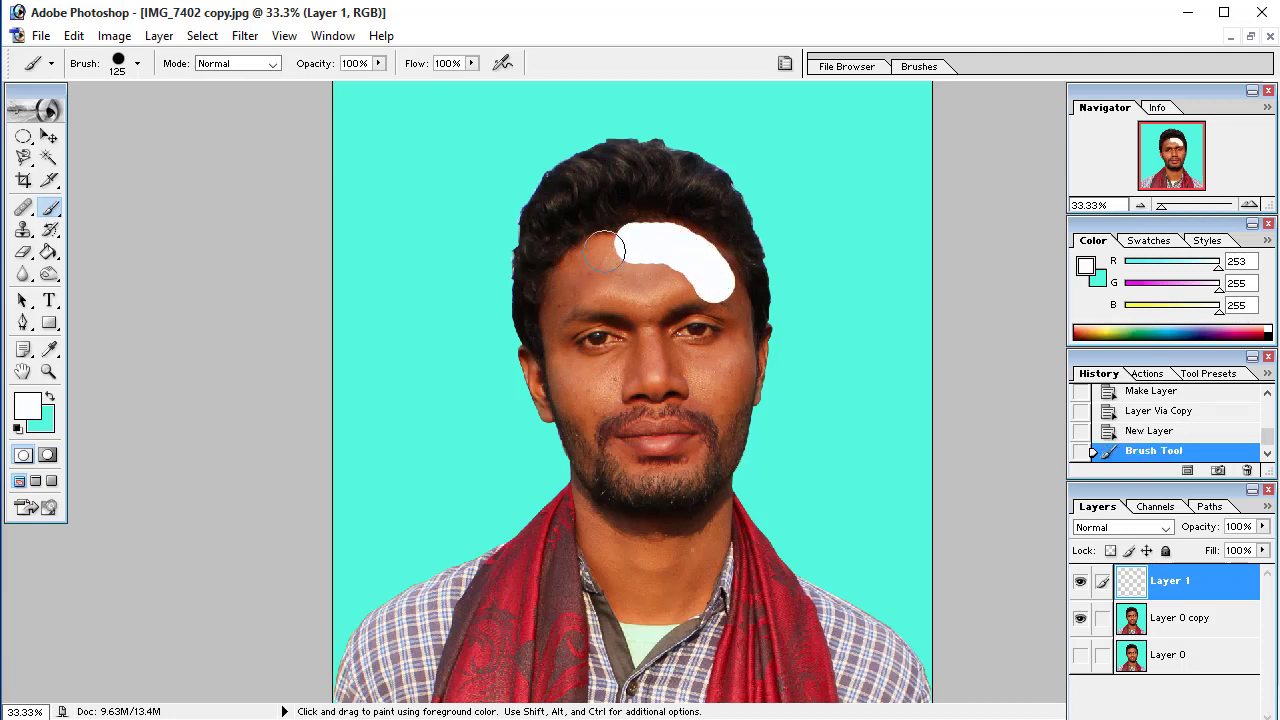
pyautogui.click(563, 305)
pyautogui.moveTo(563, 305)
pyautogui.mouseDown()
pyautogui.moveTo(594, 251)
pyautogui.moveTo(666, 240)
pyautogui.moveTo(718, 286)
pyautogui.moveTo(669, 240)
pyautogui.moveTo(637, 251)
pyautogui.mouseUp()
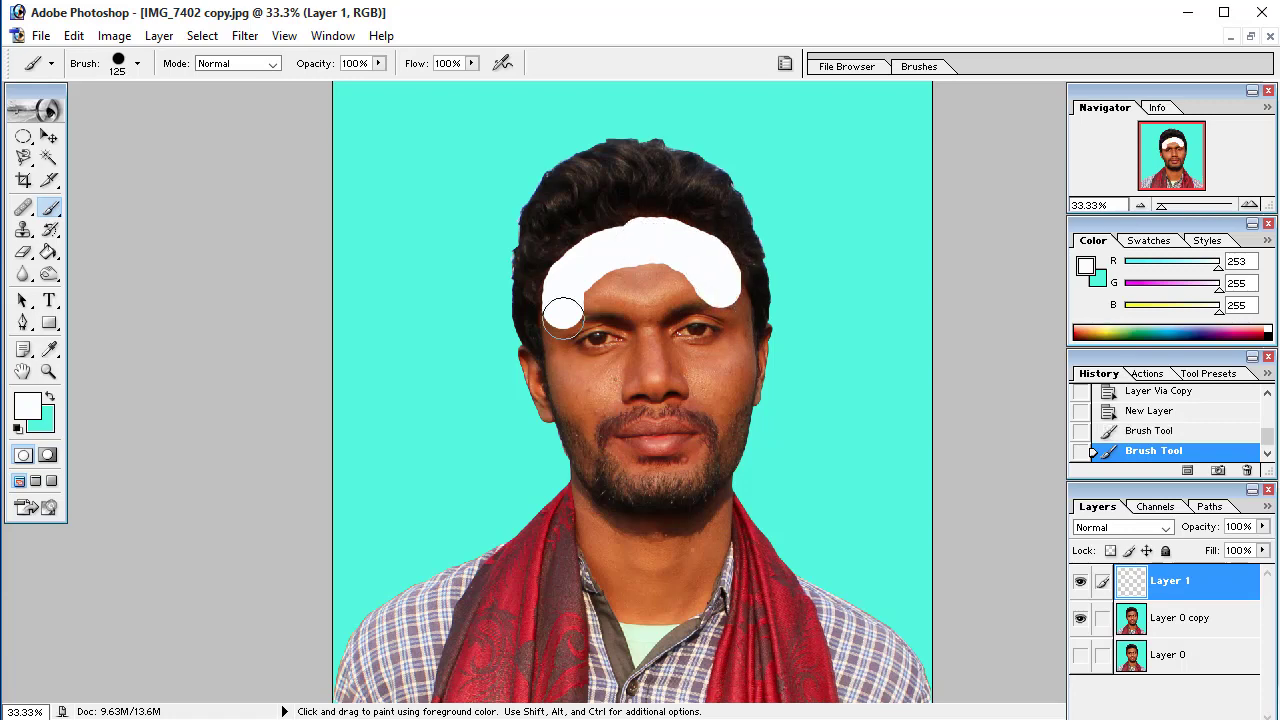
pyautogui.moveTo(560, 303)
pyautogui.mouseDown()
pyautogui.moveTo(594, 466)
pyautogui.moveTo(646, 491)
pyautogui.moveTo(722, 446)
pyautogui.moveTo(749, 346)
pyautogui.moveTo(641, 457)
pyautogui.moveTo(629, 417)
pyautogui.moveTo(709, 397)
pyautogui.moveTo(731, 303)
pyautogui.moveTo(646, 312)
pyautogui.moveTo(506, 357)
pyautogui.moveTo(557, 409)
pyautogui.moveTo(539, 364)
pyautogui.moveTo(580, 423)
pyautogui.moveTo(609, 577)
pyautogui.moveTo(648, 612)
pyautogui.moveTo(686, 591)
pyautogui.moveTo(711, 523)
pyautogui.moveTo(666, 491)
pyautogui.mouseUp()
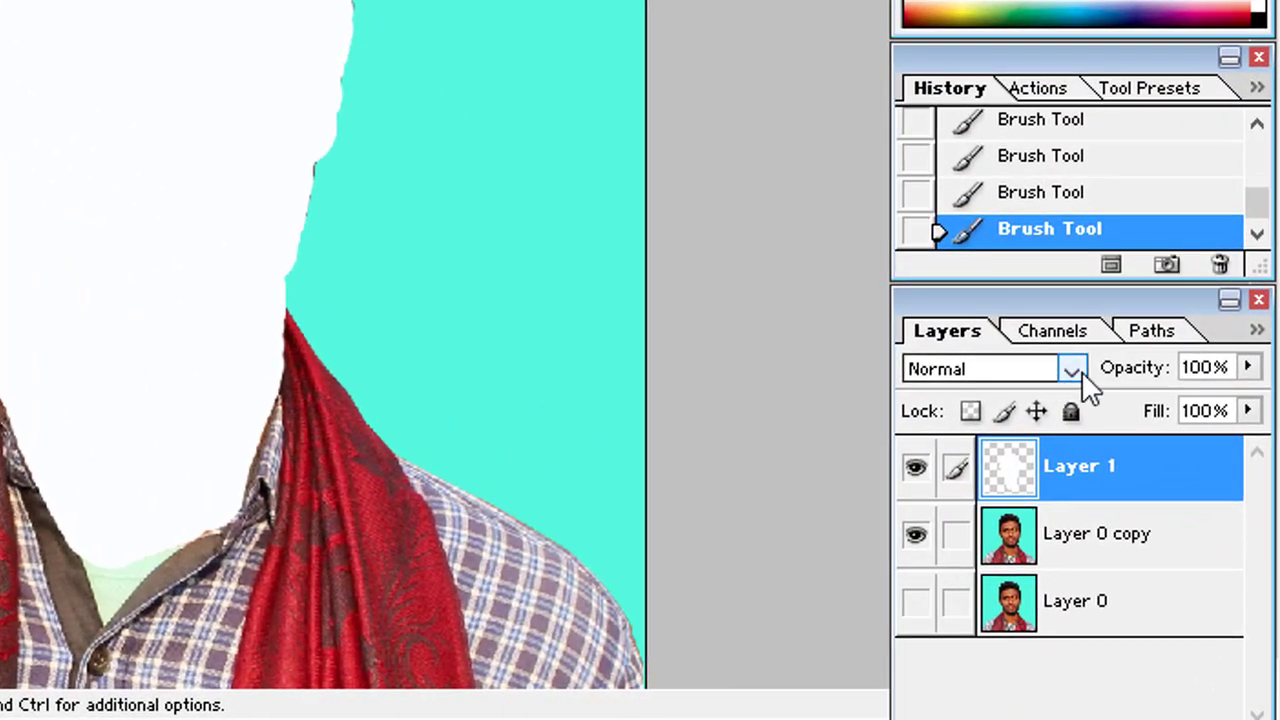
# Set Layer 1's blend mode to Soft Light at 100% opacity
pyautogui.click(1078, 374)
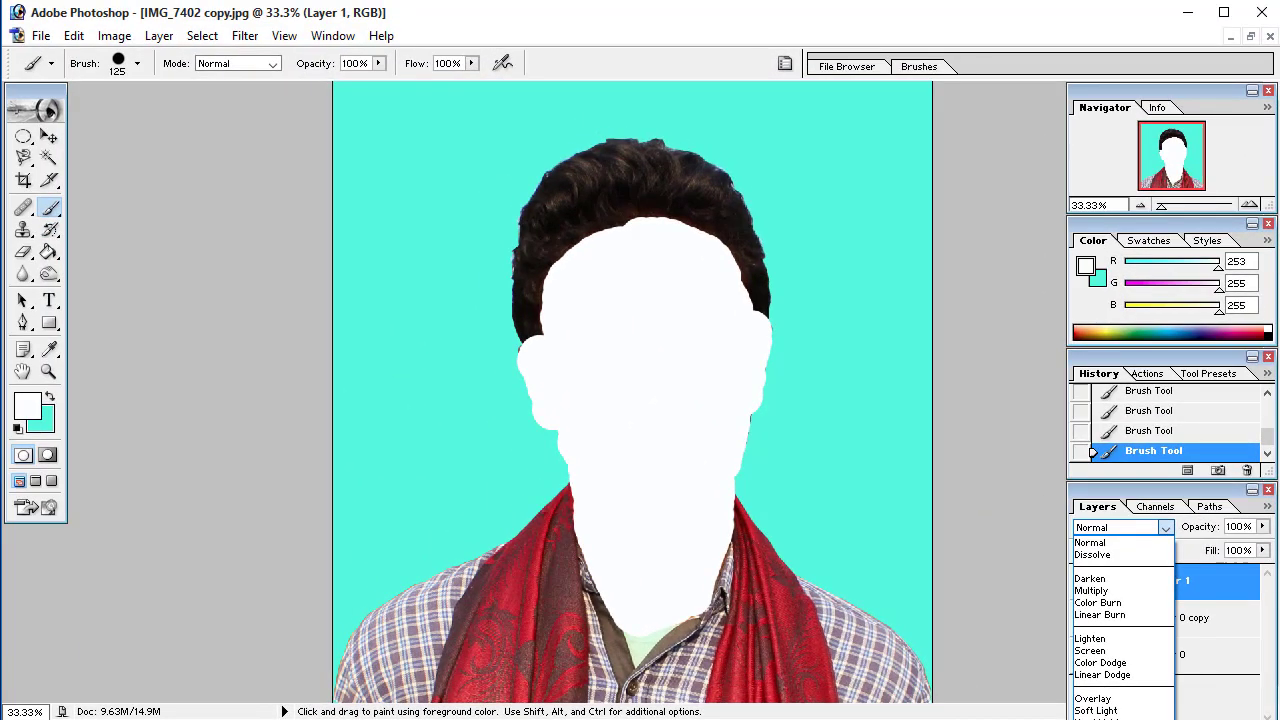
pyautogui.click(1096, 710)
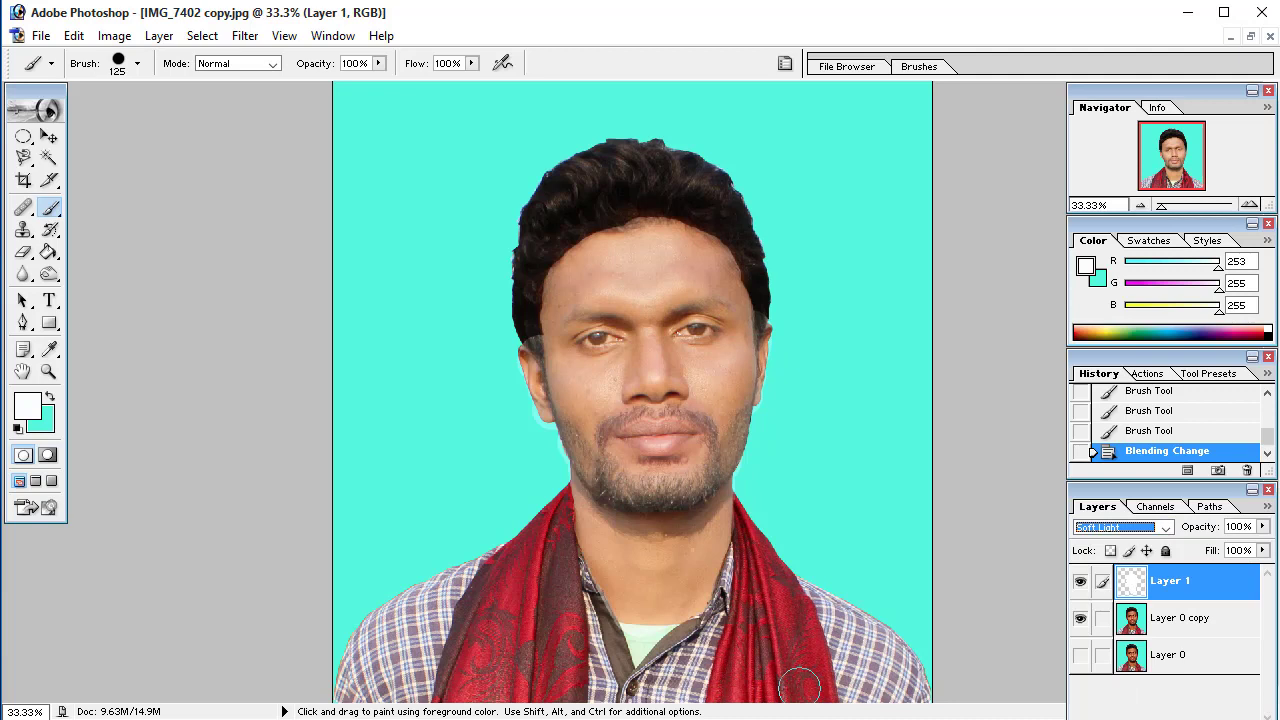
pyautogui.click(1264, 526)
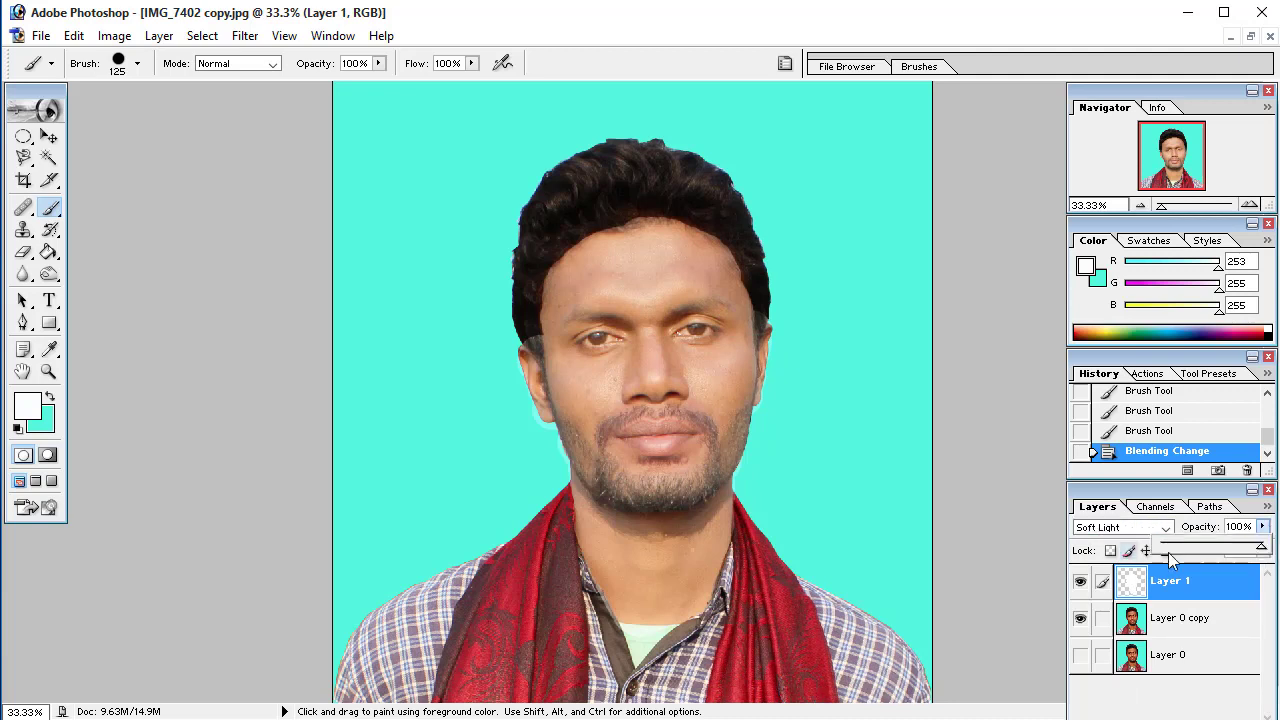
pyautogui.moveTo(1264, 553); pyautogui.dragTo(1264, 550)
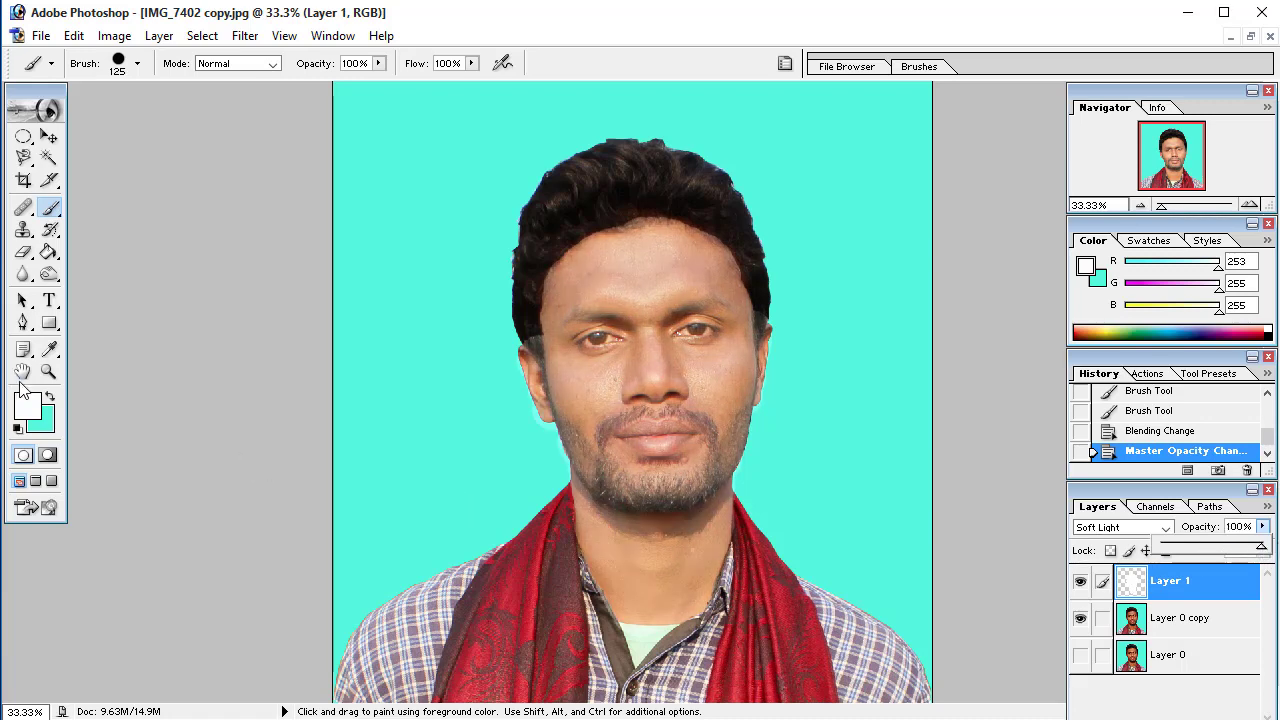
pyautogui.click(28, 258)
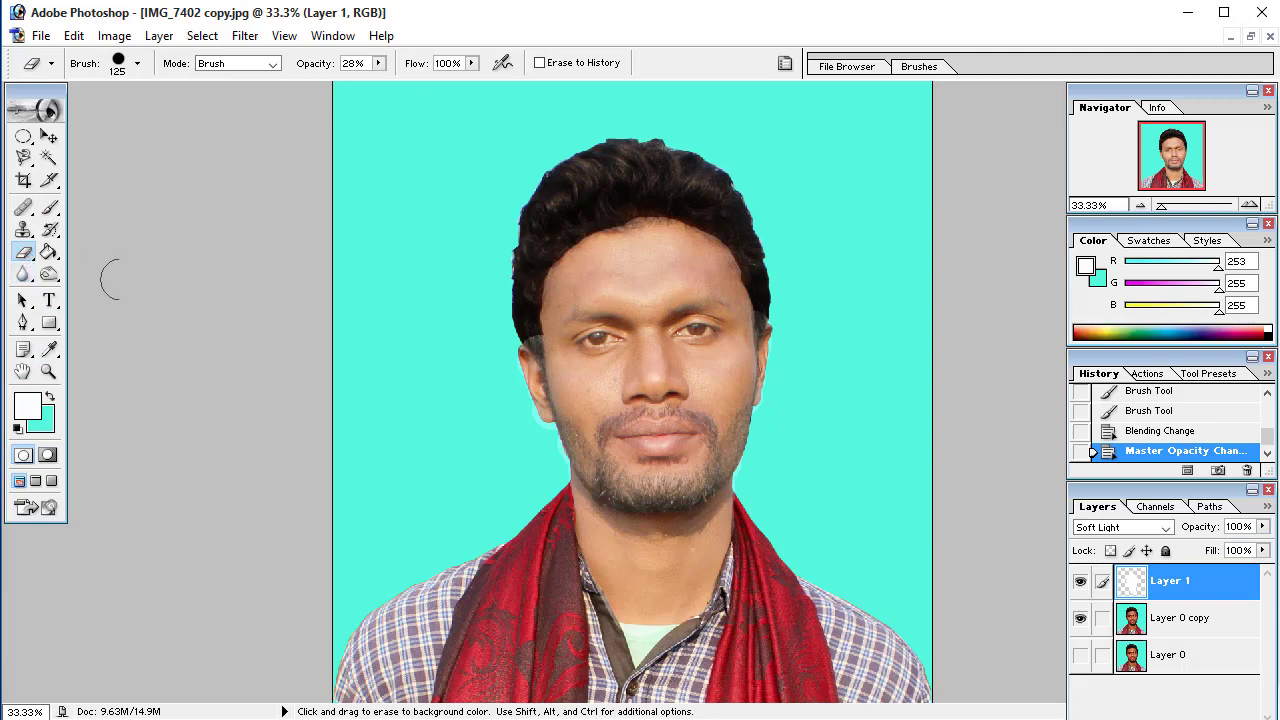
# Set the eraser to 28% opacity, zoom in on the forehead, and erase the left temple glow
pyautogui.click(380, 64)
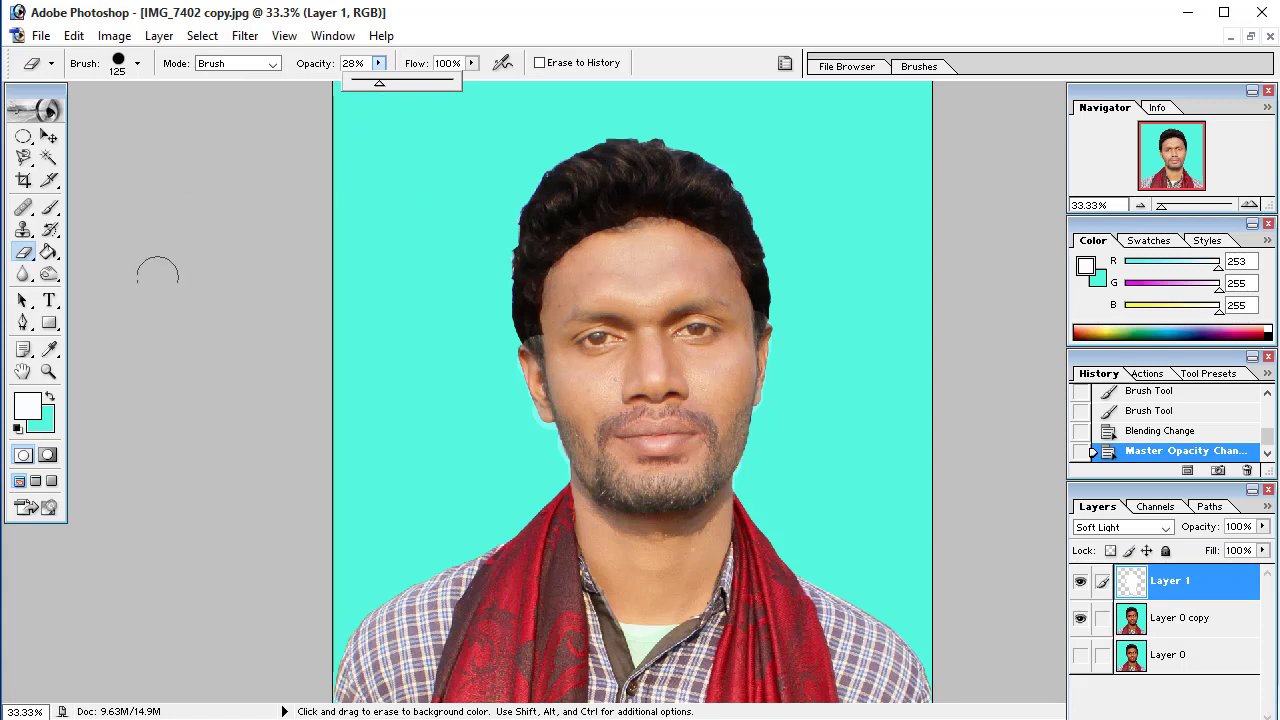
pyautogui.scroll(-1, 390, 226)
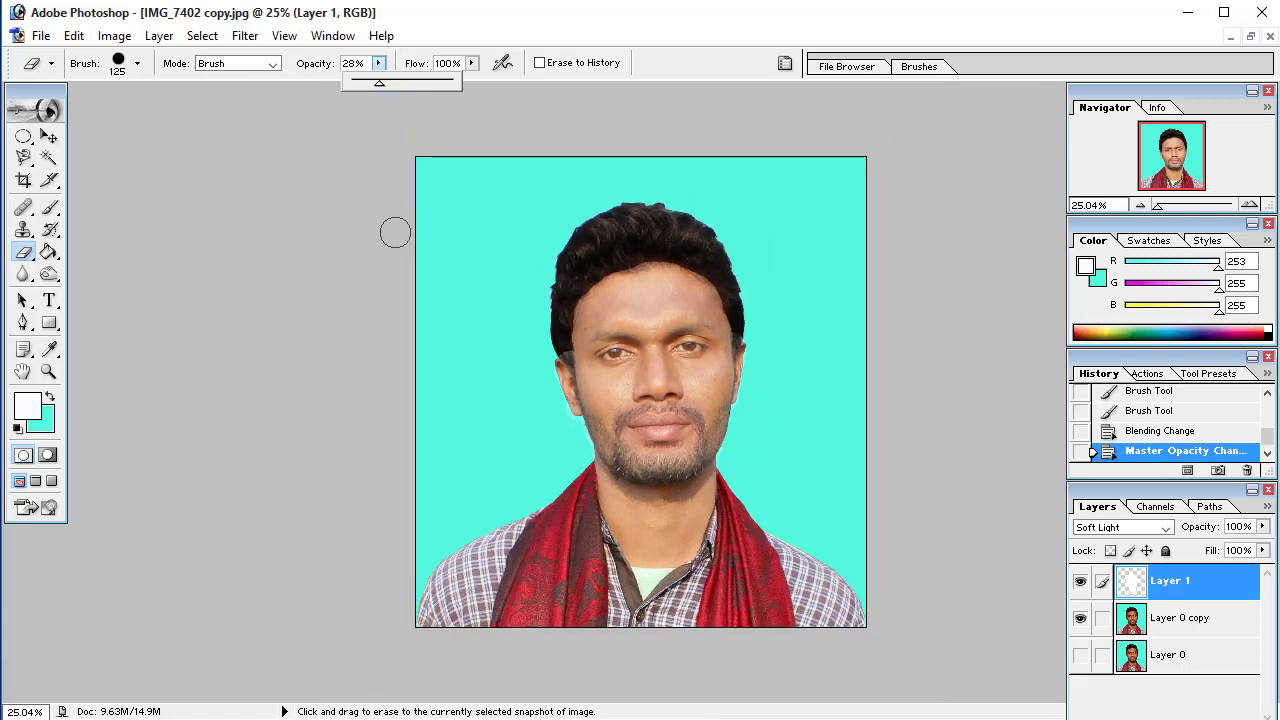
pyautogui.scroll(2, 500, 266)
pyautogui.scroll(1, 508, 271)
pyautogui.scroll(1, 560, 290)
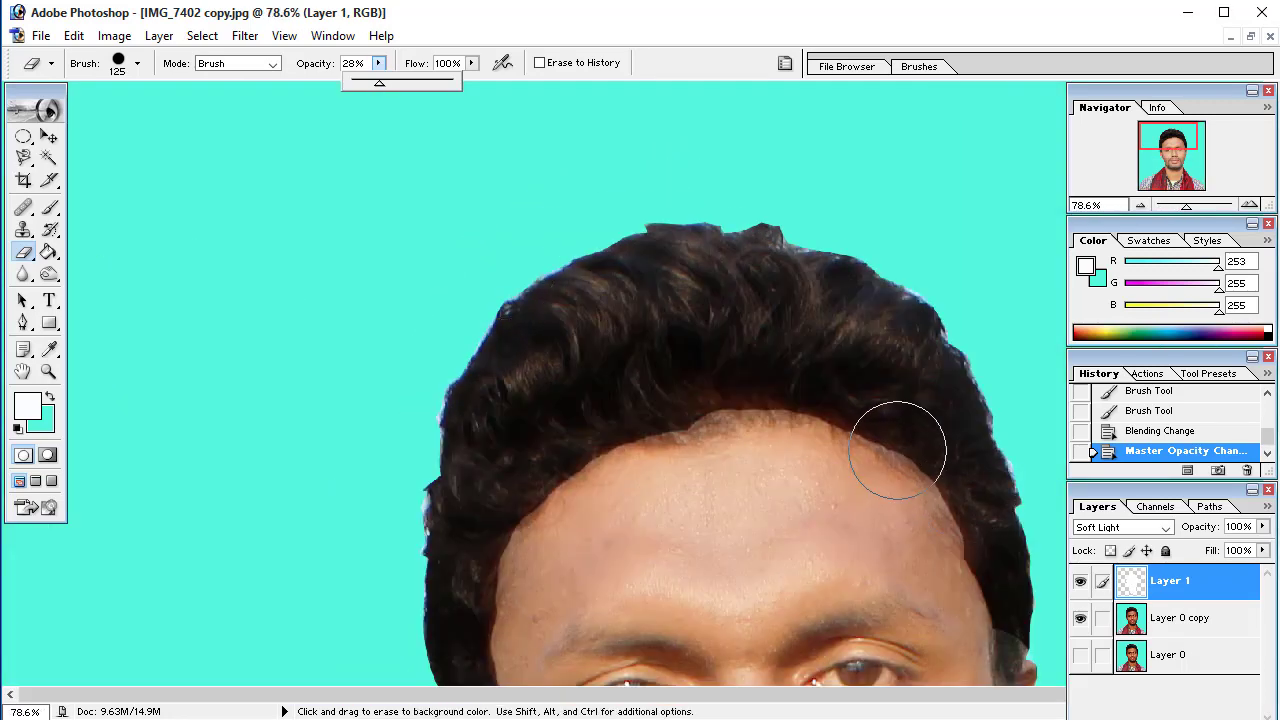
pyautogui.moveTo(951, 397); pyautogui.dragTo(844, 260)
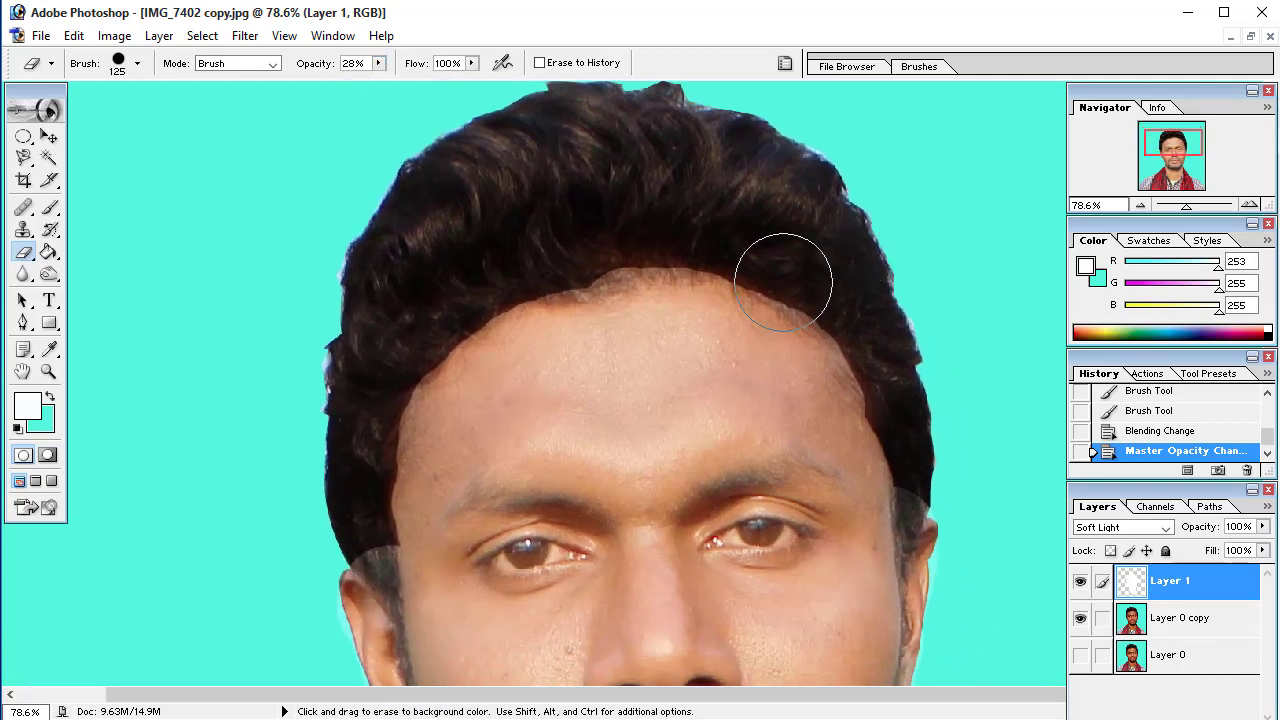
pyautogui.press('[')
pyautogui.press('[')
pyautogui.press('[')
pyautogui.press('[')
pyautogui.press('[')
pyautogui.press('[')
pyautogui.moveTo(422, 374)
pyautogui.mouseDown()
pyautogui.moveTo(457, 329)
pyautogui.moveTo(393, 436)
pyautogui.moveTo(420, 371)
pyautogui.moveTo(512, 306)
pyautogui.mouseUp()
# With a 9 px brush, erase the brightening along the forehead hairline to the right temple
pyautogui.click(139, 64)
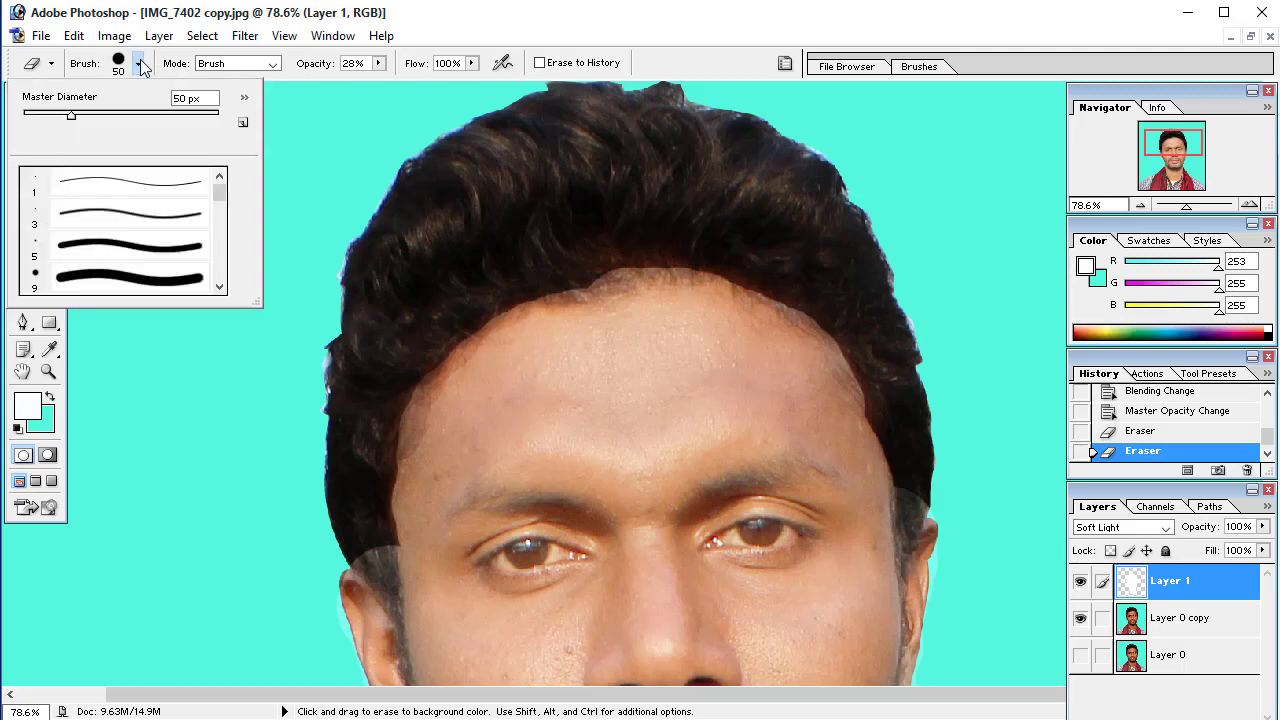
pyautogui.click(219, 287)
pyautogui.click(219, 287)
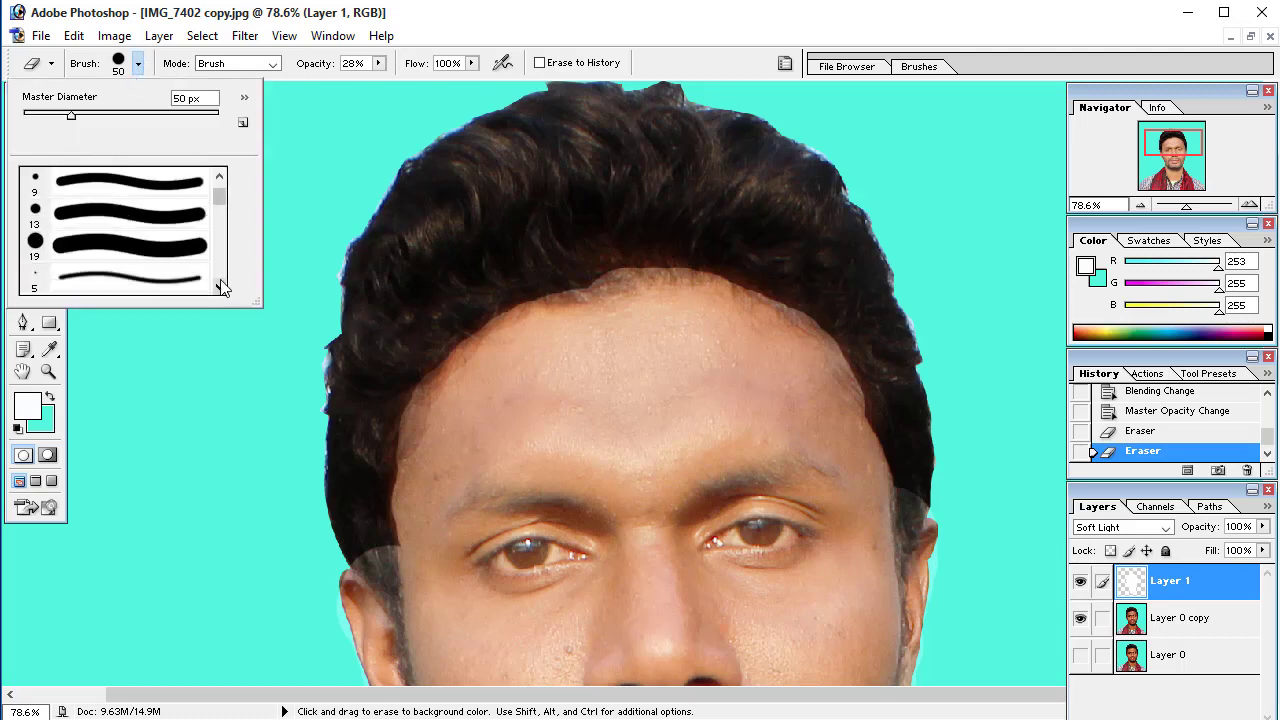
pyautogui.click(219, 287)
pyautogui.doubleClick(140, 266)
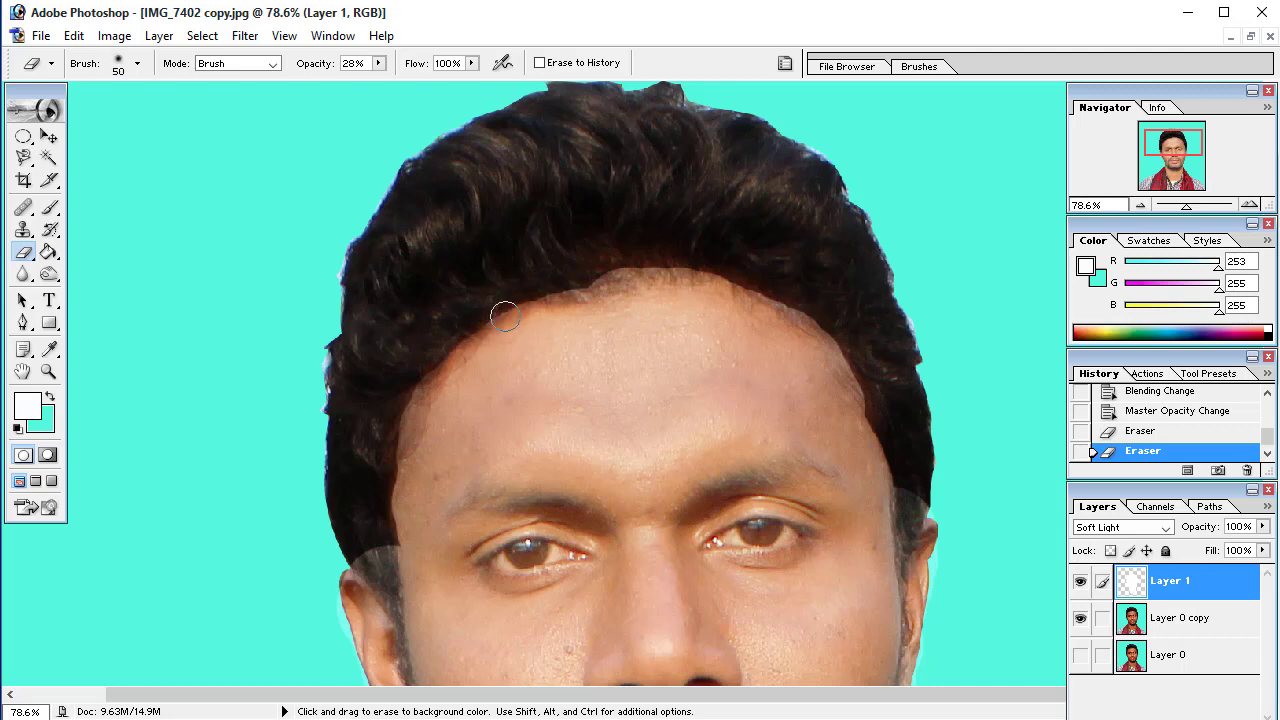
pyautogui.moveTo(515, 300); pyautogui.dragTo(555, 295)
pyautogui.moveTo(660, 263); pyautogui.dragTo(862, 347)
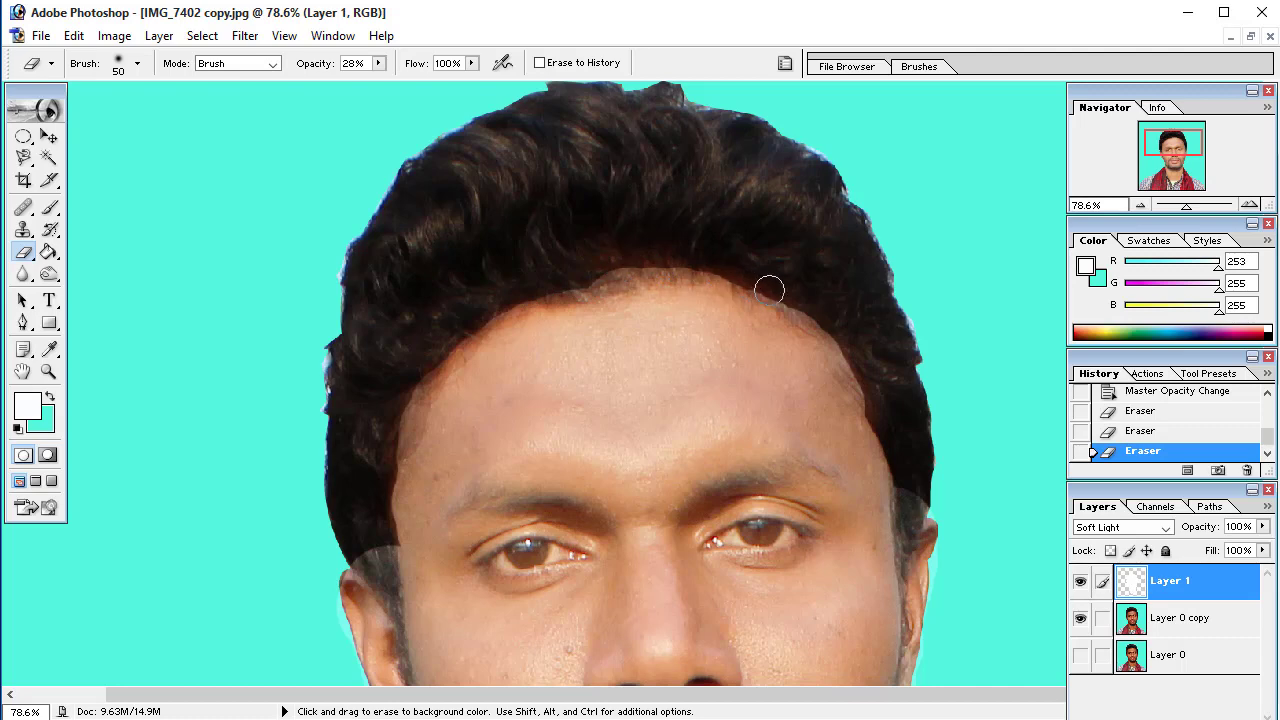
pyautogui.moveTo(912, 456); pyautogui.dragTo(897, 454)
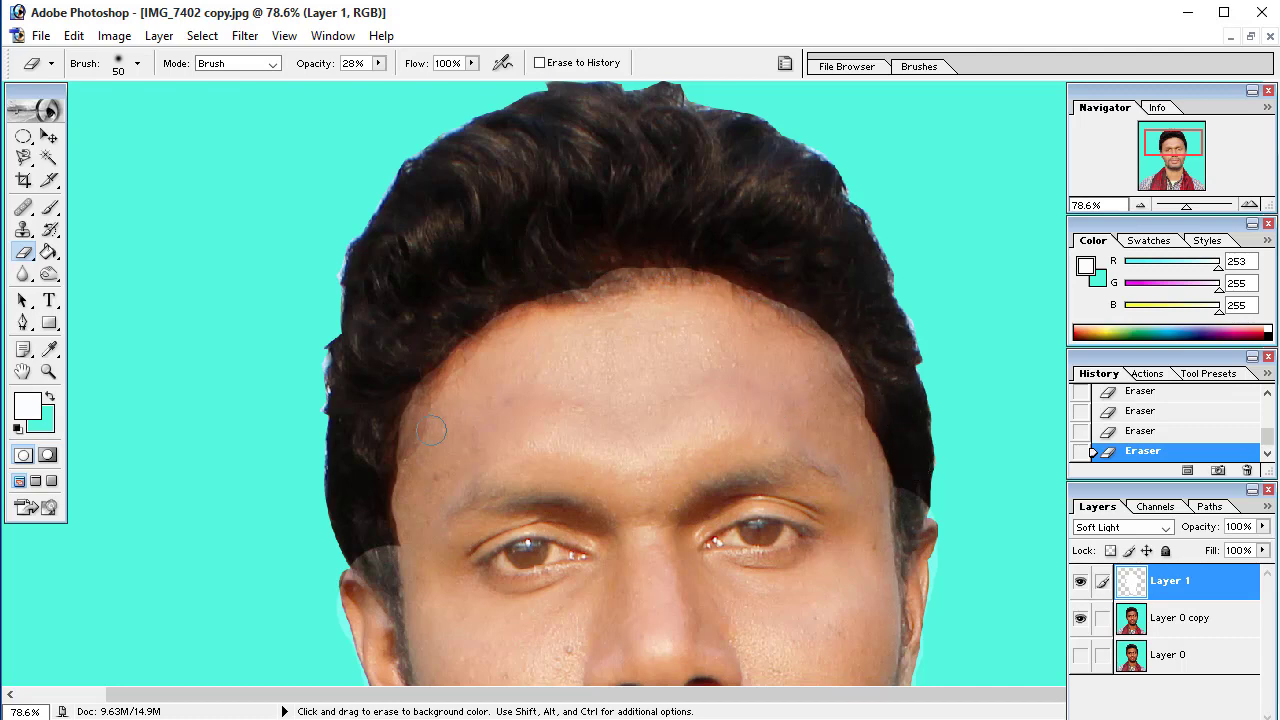
# With a 19 px brush, erase the patch at the left temple near the ear
pyautogui.click(137, 66)
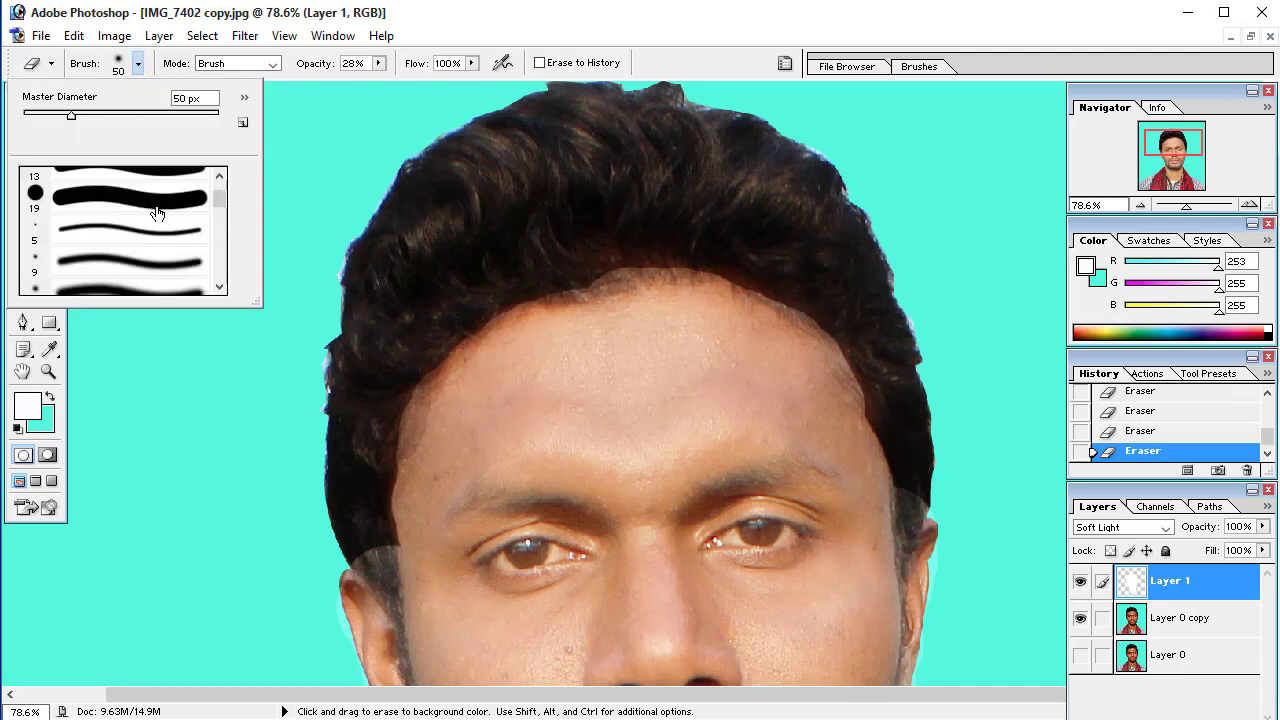
pyautogui.doubleClick(157, 213)
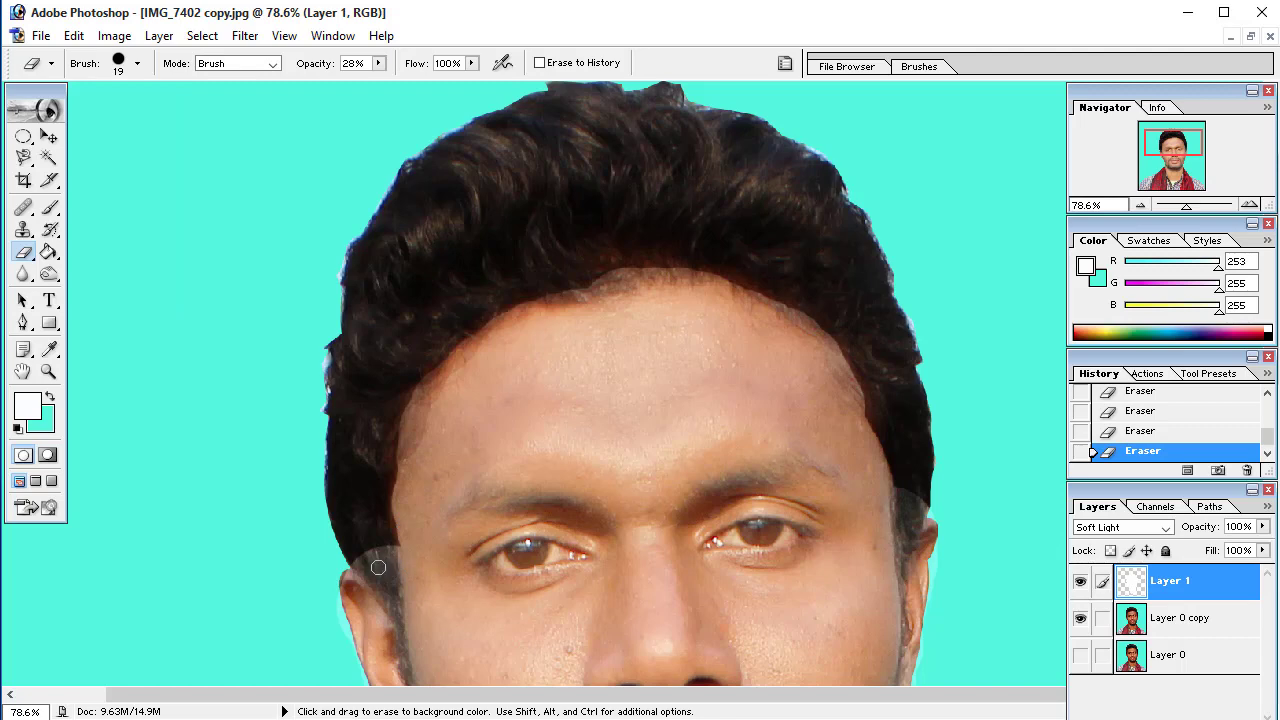
pyautogui.moveTo(358, 549); pyautogui.dragTo(385, 590)
pyautogui.press(']')
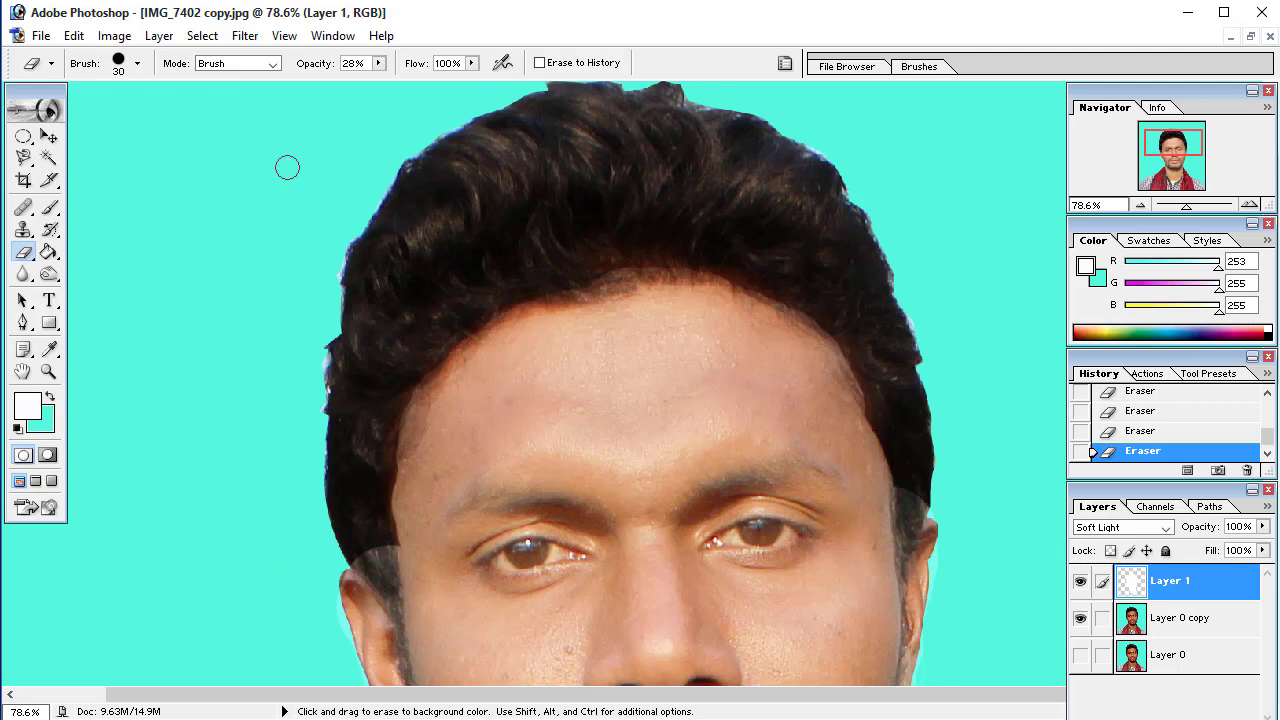
# At 100% eraser opacity, erase the bright patch beside the left ear and the right hair edge
pyautogui.click(378, 63)
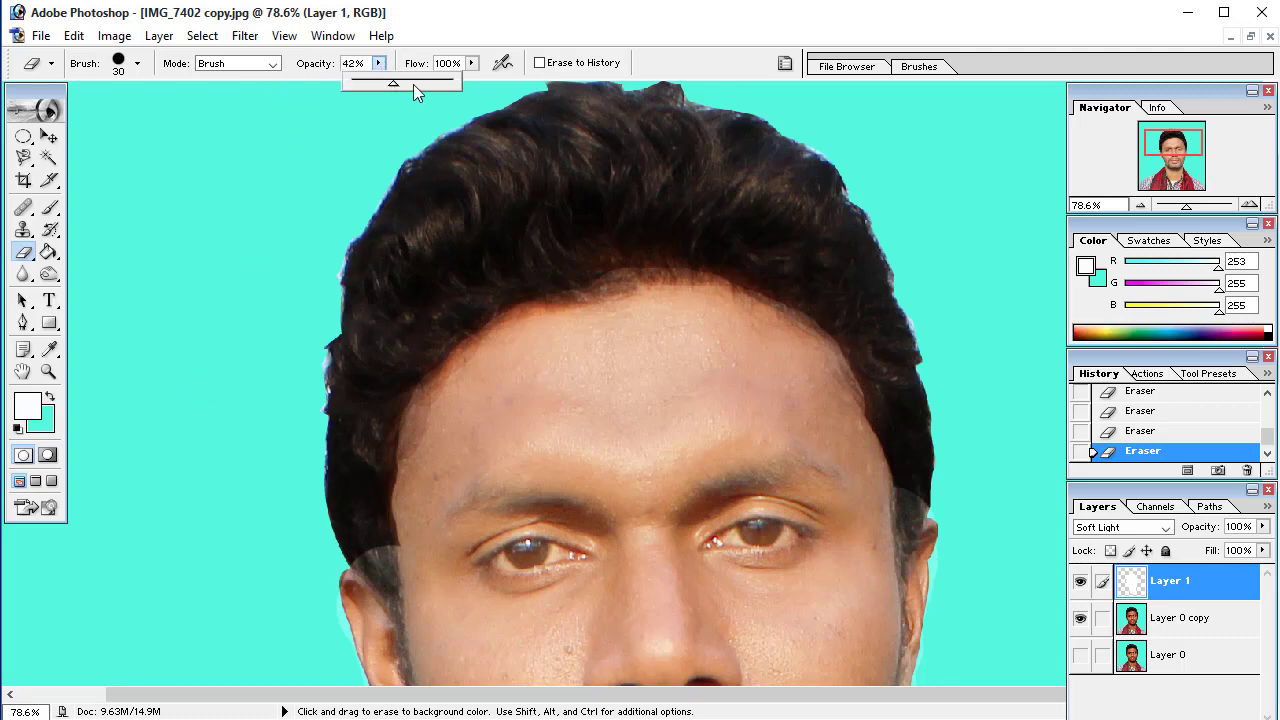
pyautogui.moveTo(378, 87); pyautogui.dragTo(457, 85)
pyautogui.press('[')
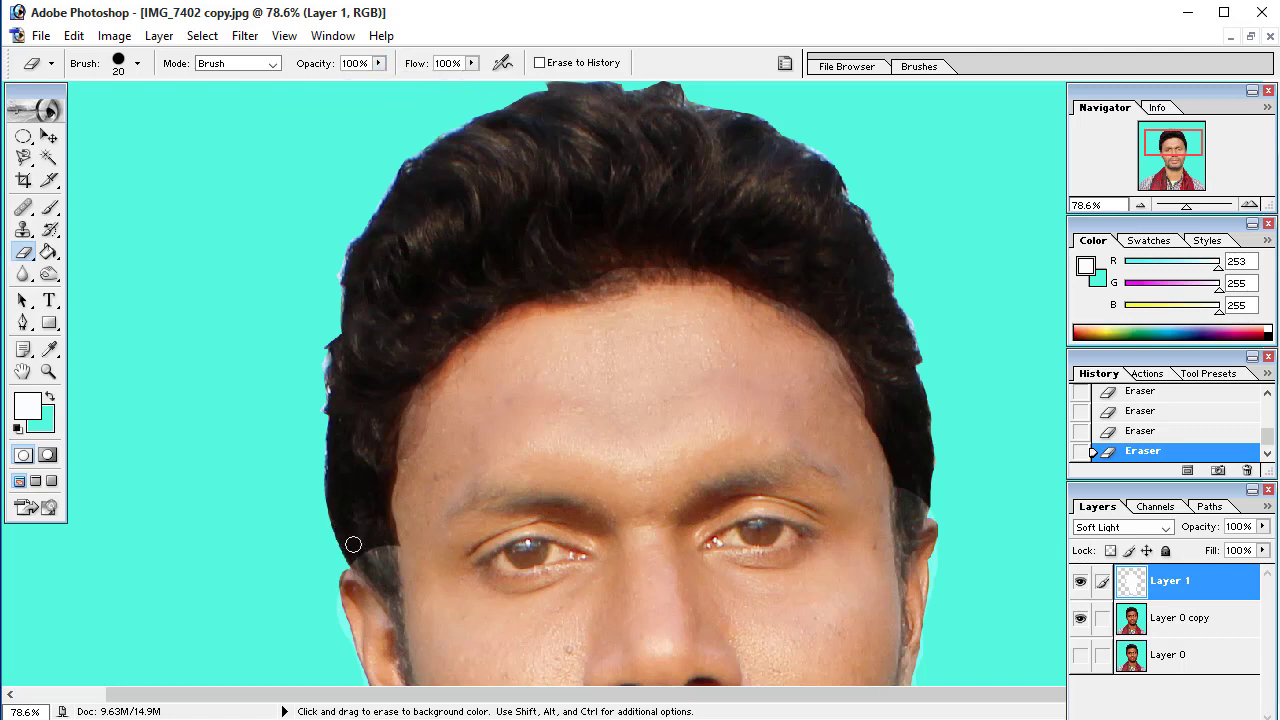
pyautogui.moveTo(353, 544)
pyautogui.mouseDown()
pyautogui.moveTo(381, 589)
pyautogui.moveTo(392, 569)
pyautogui.mouseUp()
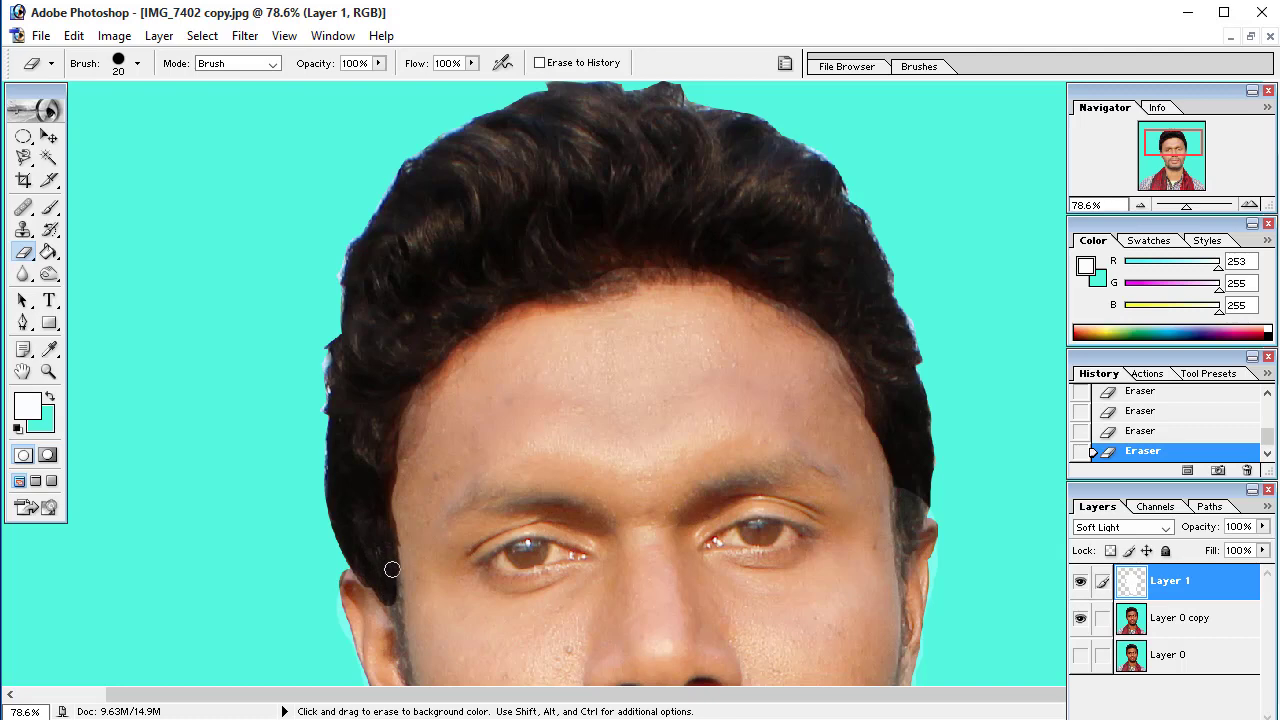
pyautogui.moveTo(391, 594); pyautogui.dragTo(381, 416)
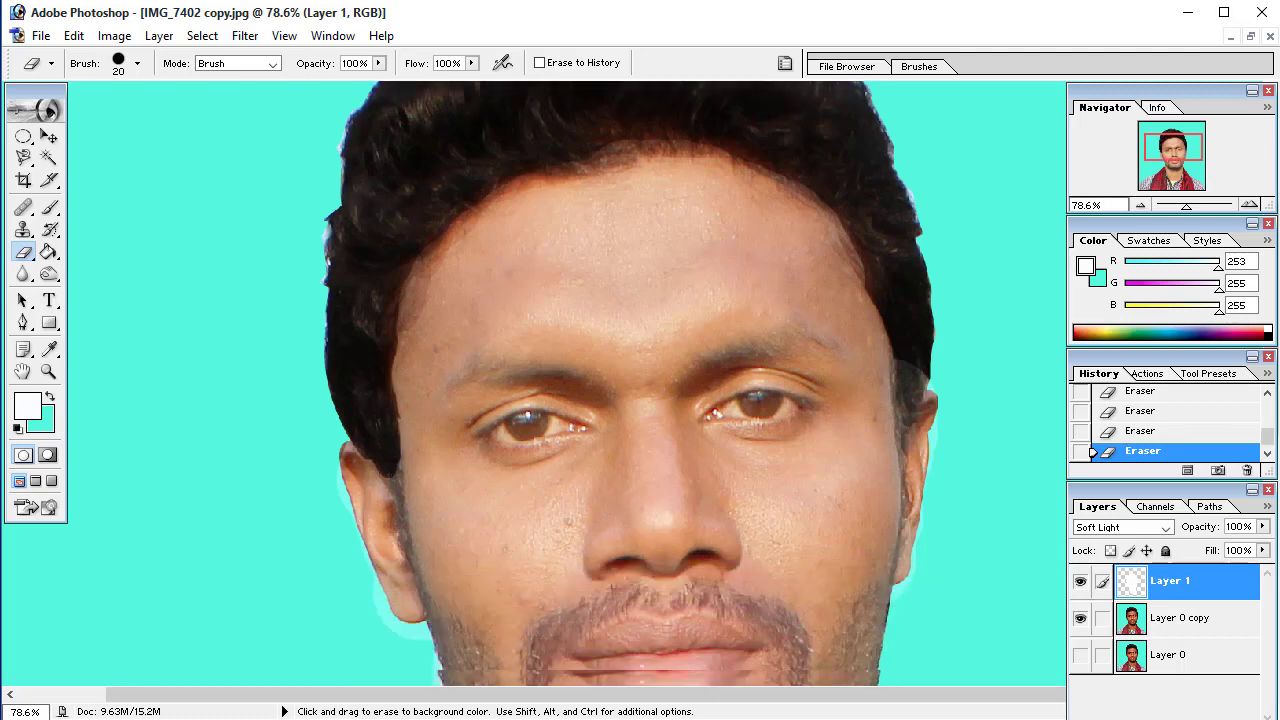
pyautogui.press('[')
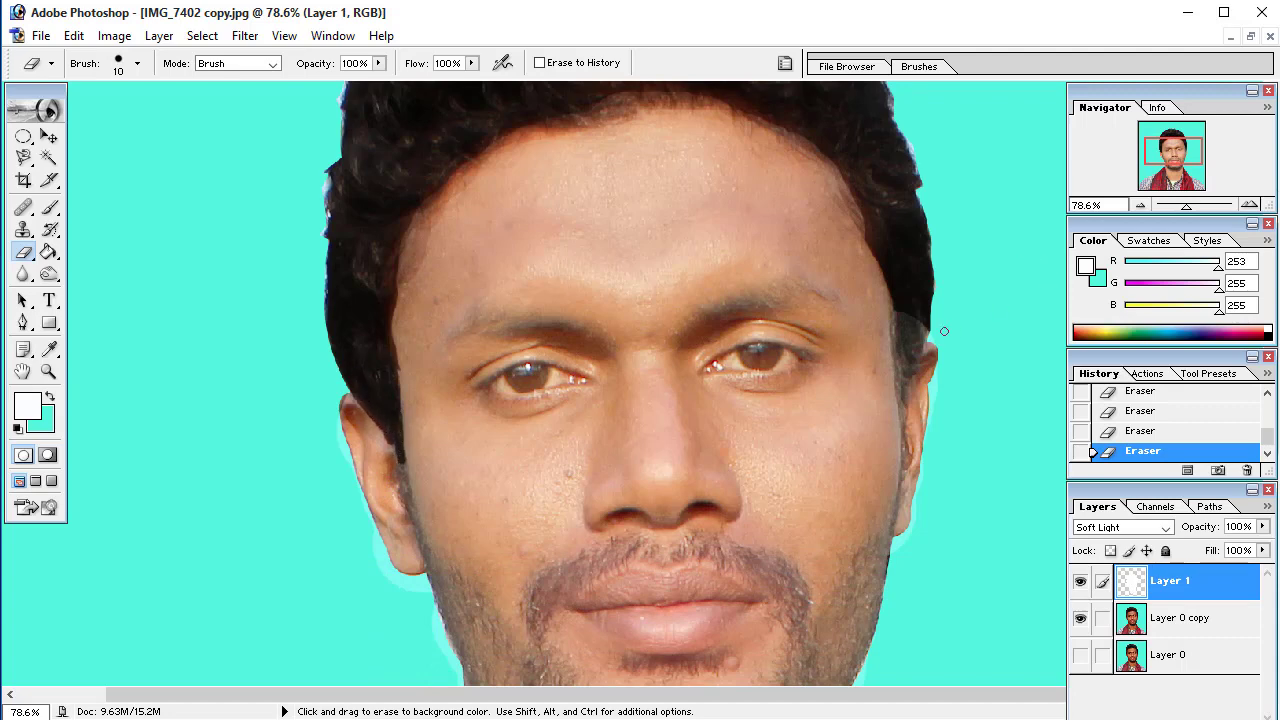
pyautogui.press(']')
pyautogui.moveTo(903, 311)
pyautogui.mouseDown()
pyautogui.moveTo(906, 354)
pyautogui.moveTo(923, 324)
pyautogui.mouseUp()
# Lower eraser opacity to 27% and softly erase along the ear and hair edge
pyautogui.click(378, 63)
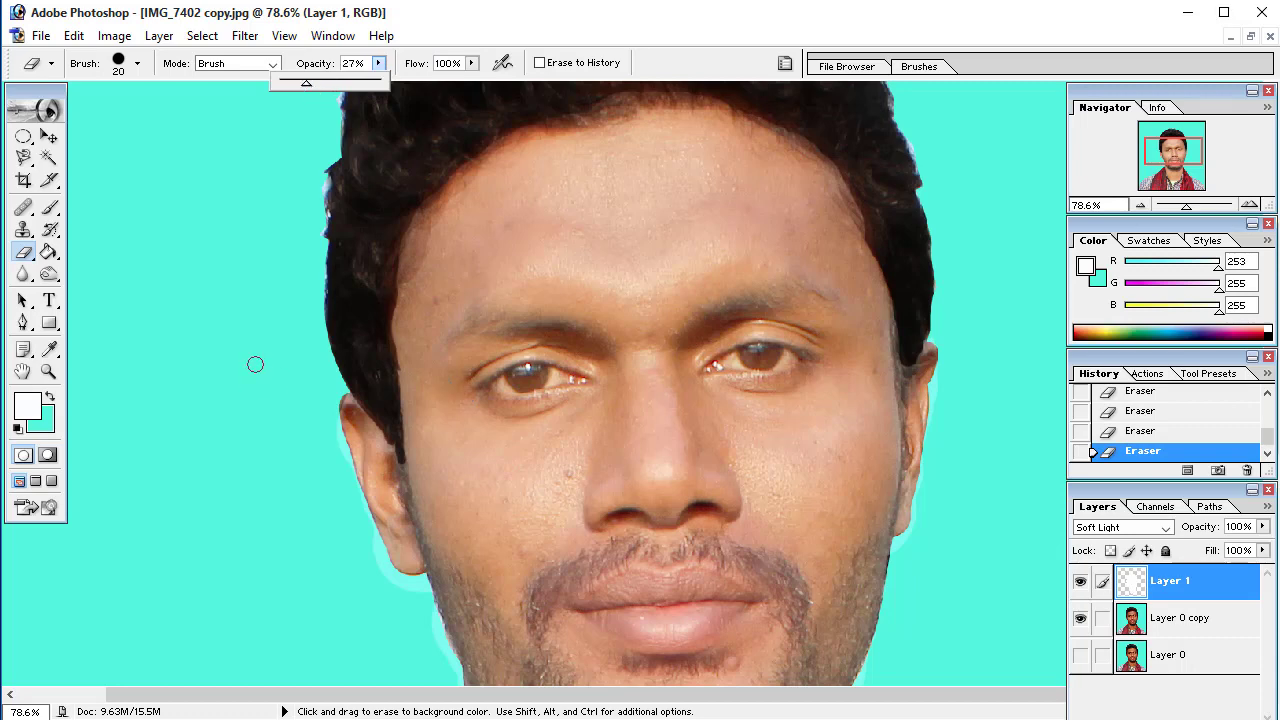
pyautogui.scroll(-2, 300, 360)
pyautogui.scroll(-1, 350, 355)
pyautogui.scroll(-2, 399, 351)
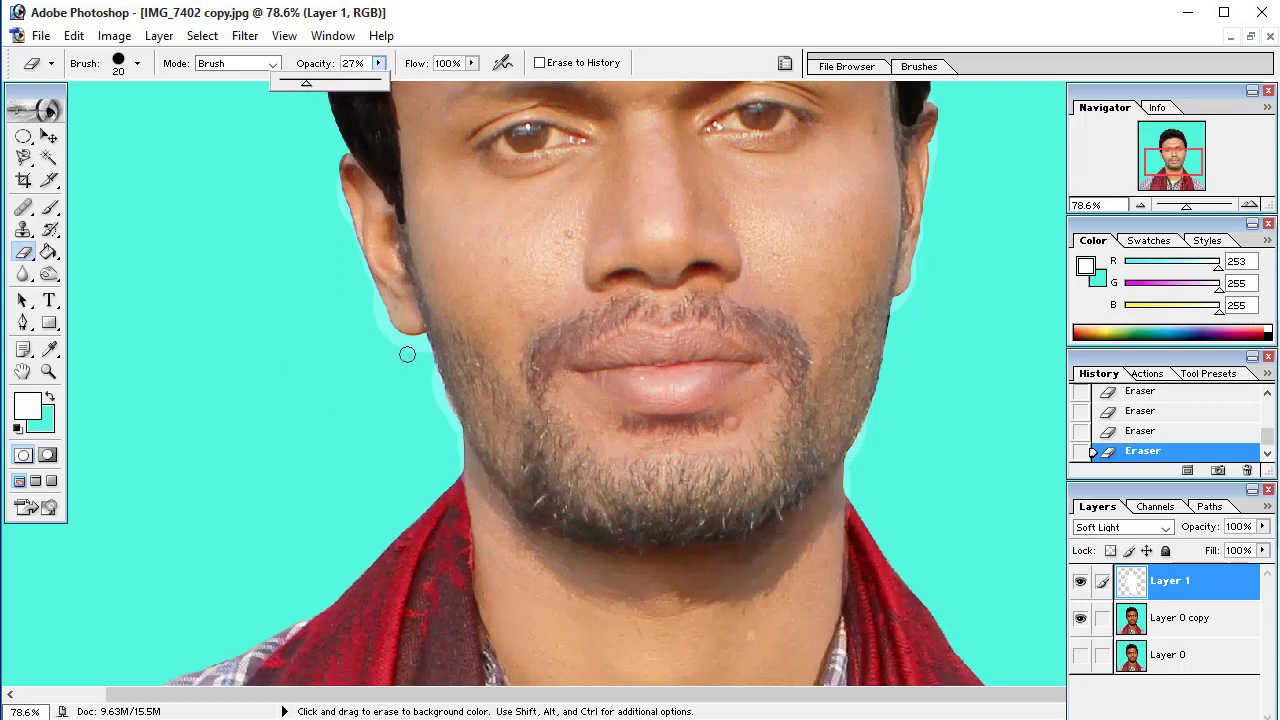
pyautogui.click(417, 350)
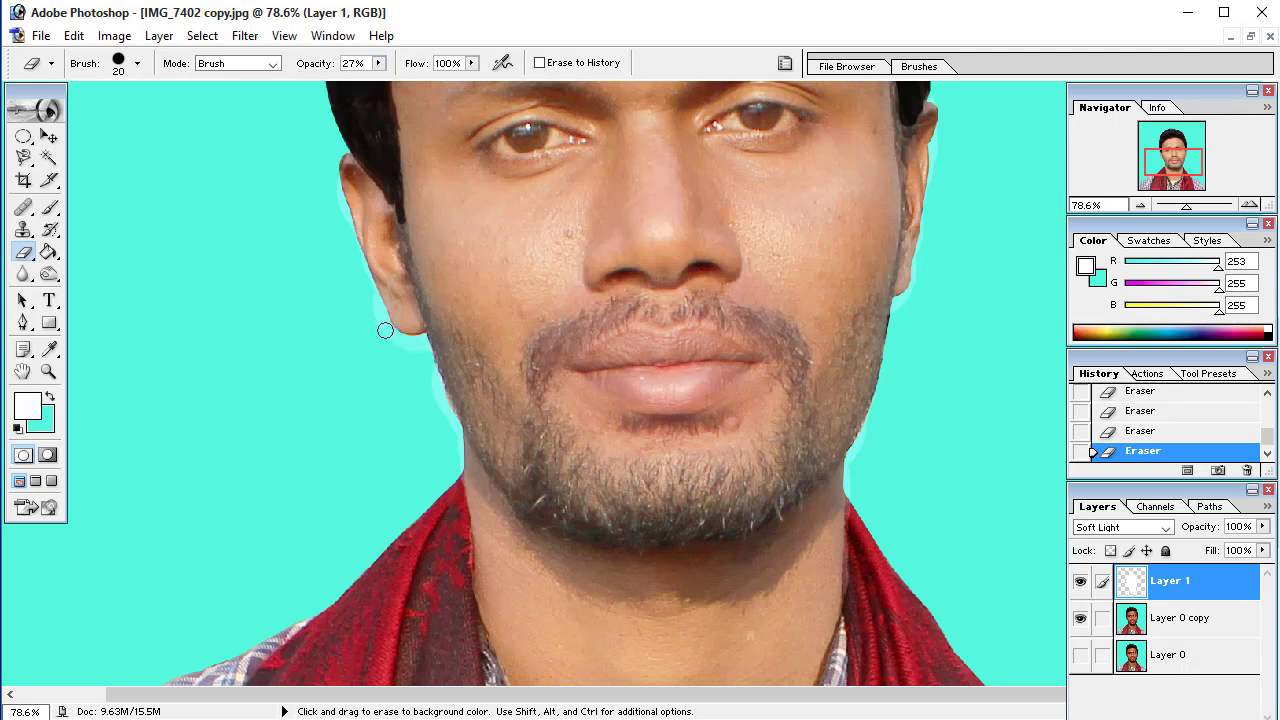
pyautogui.moveTo(369, 287); pyautogui.dragTo(336, 134)
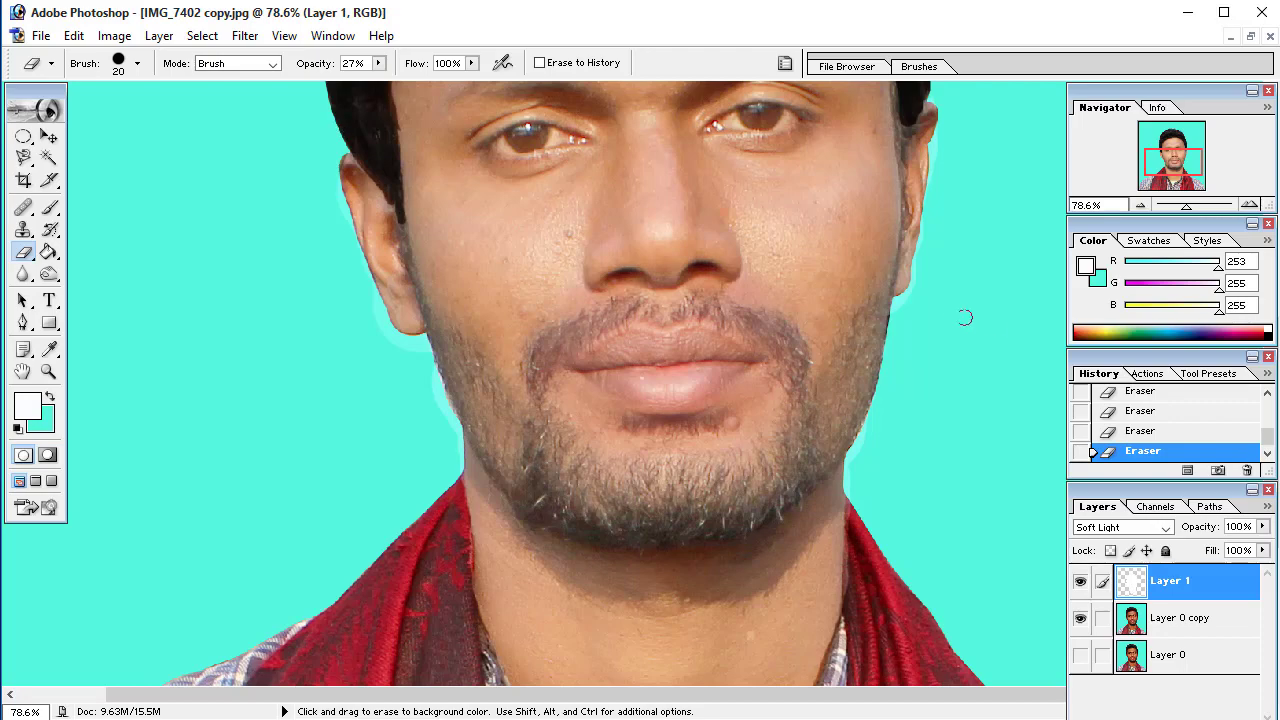
# Softly erase along the shirt collar edges and the neck against the background
pyautogui.scroll(-1, 945, 445)
pyautogui.scroll(-3, 937, 443)
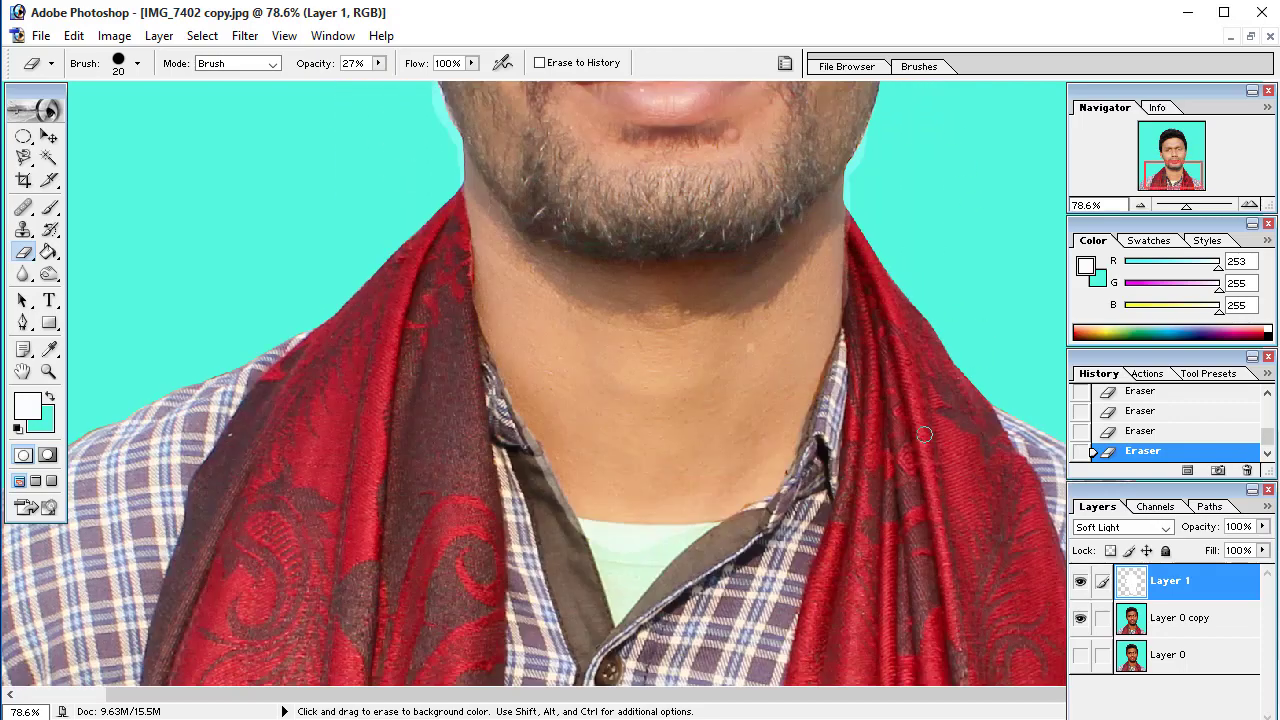
pyautogui.scroll(1, 908, 443)
pyautogui.moveTo(578, 533); pyautogui.dragTo(551, 462)
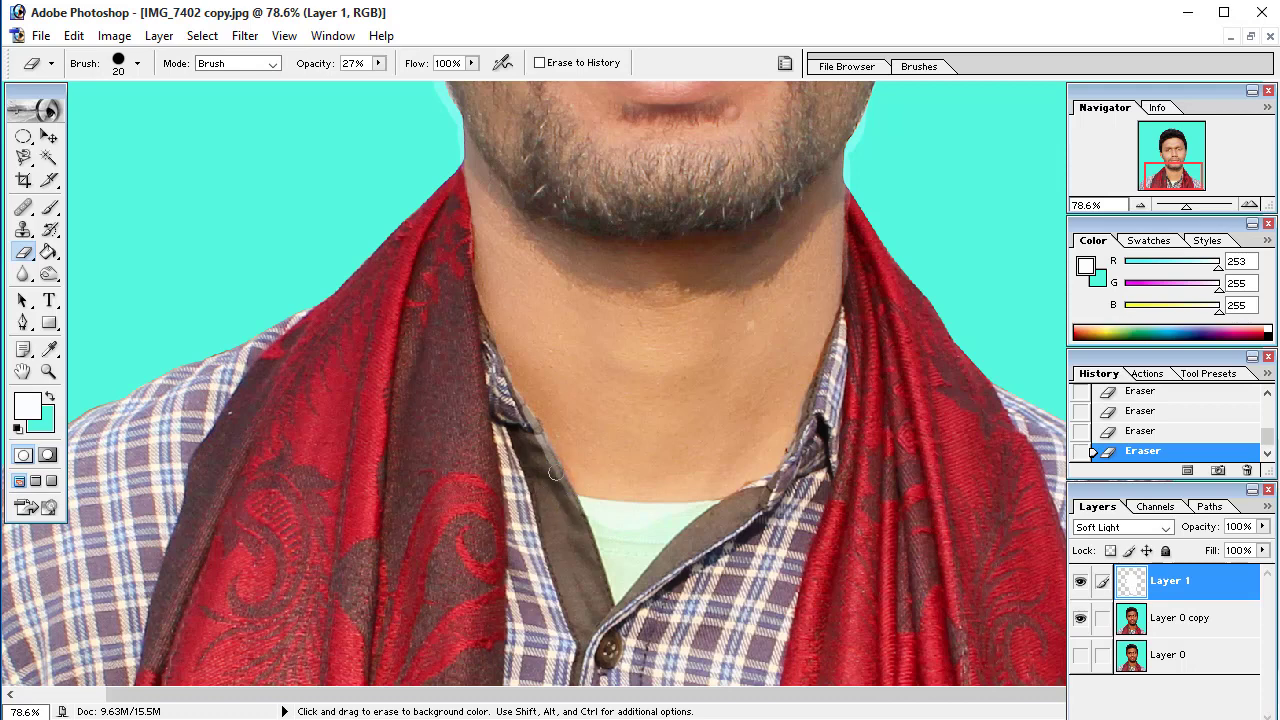
pyautogui.moveTo(555, 475)
pyautogui.mouseDown()
pyautogui.moveTo(503, 387)
pyautogui.moveTo(490, 397)
pyautogui.mouseUp()
pyautogui.moveTo(773, 485); pyautogui.dragTo(793, 435)
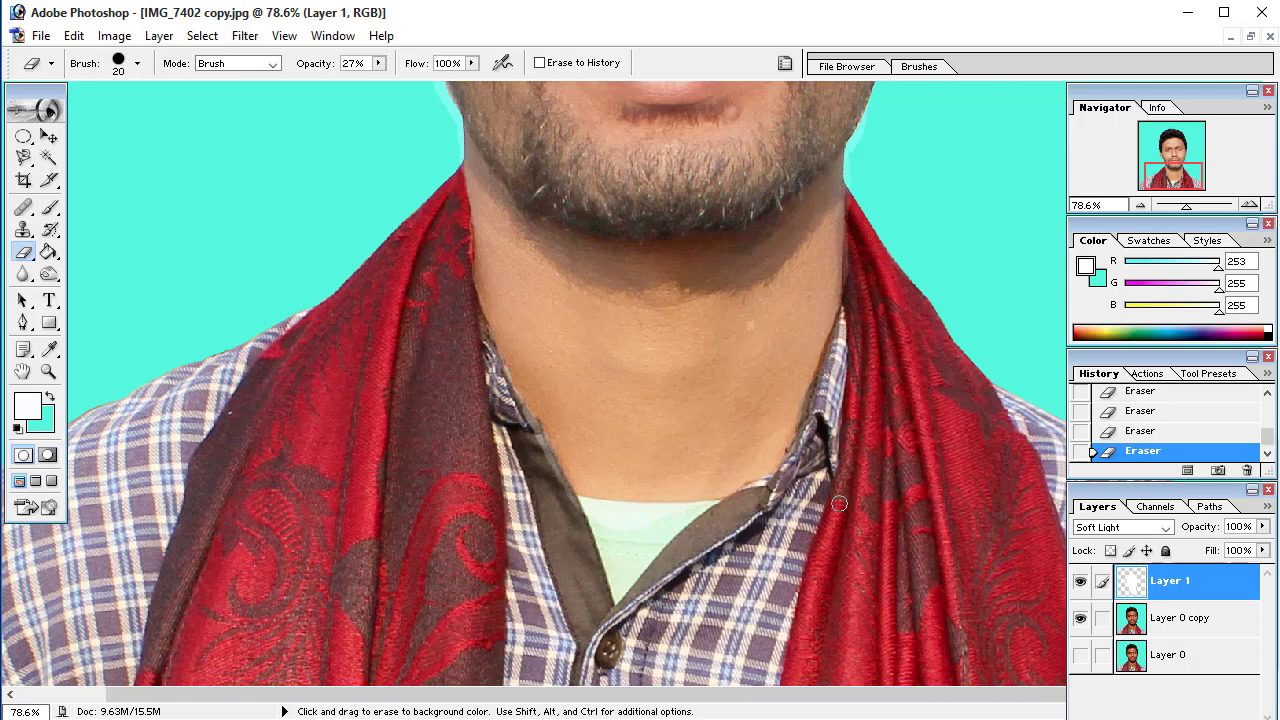
pyautogui.moveTo(843, 298); pyautogui.dragTo(843, 186)
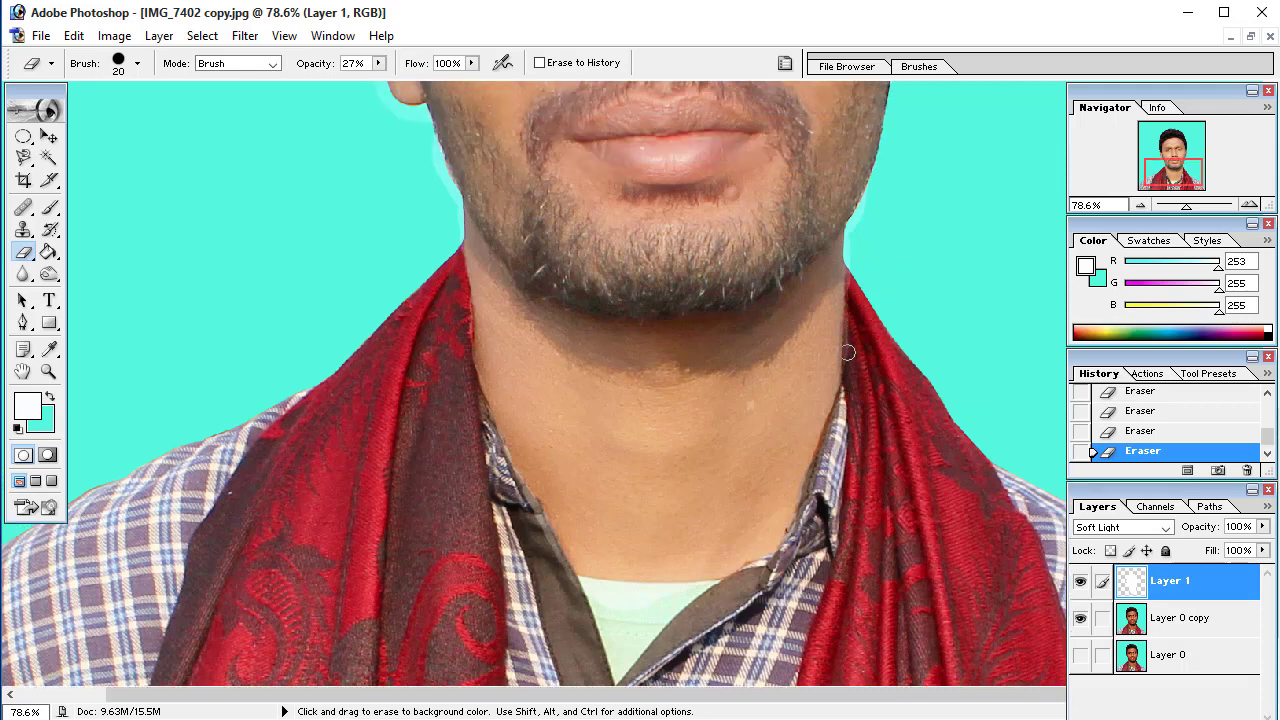
# Zoom out to view the whole image and make Layer 0 copy the active layer
pyautogui.scroll(5, 860, 300)
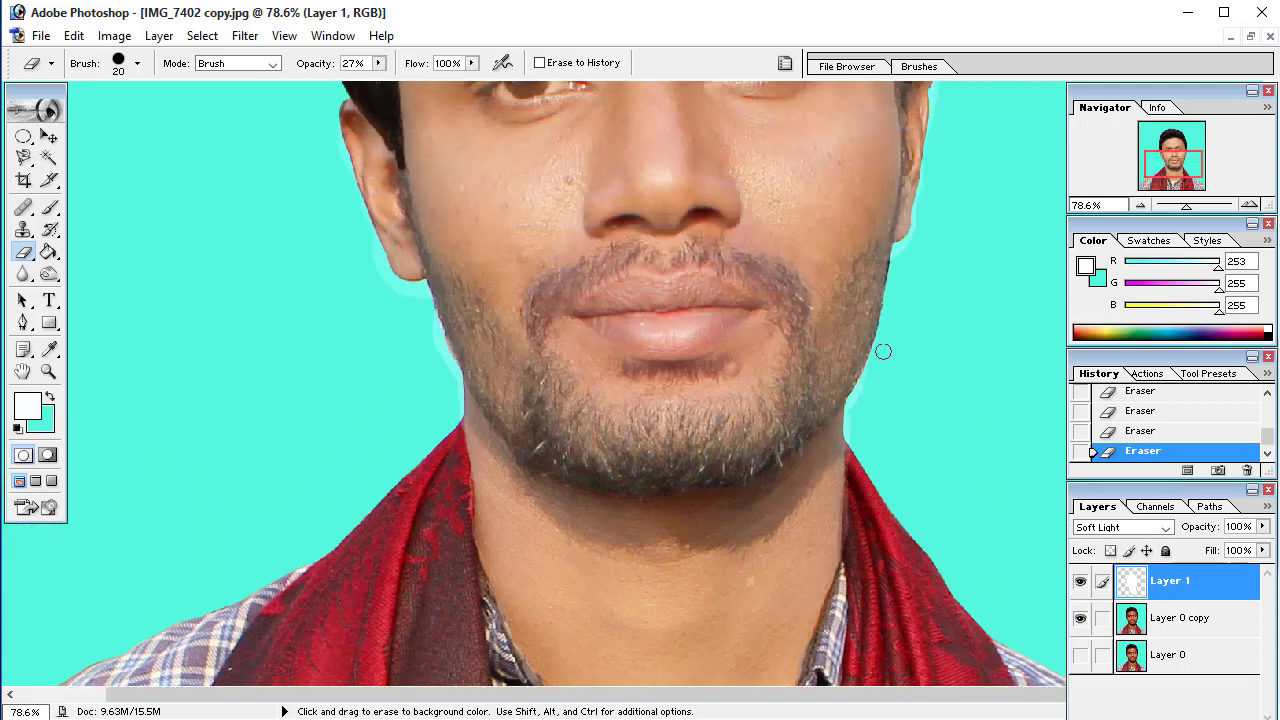
pyautogui.scroll(1, 866, 434)
pyautogui.scroll(1, 866, 440)
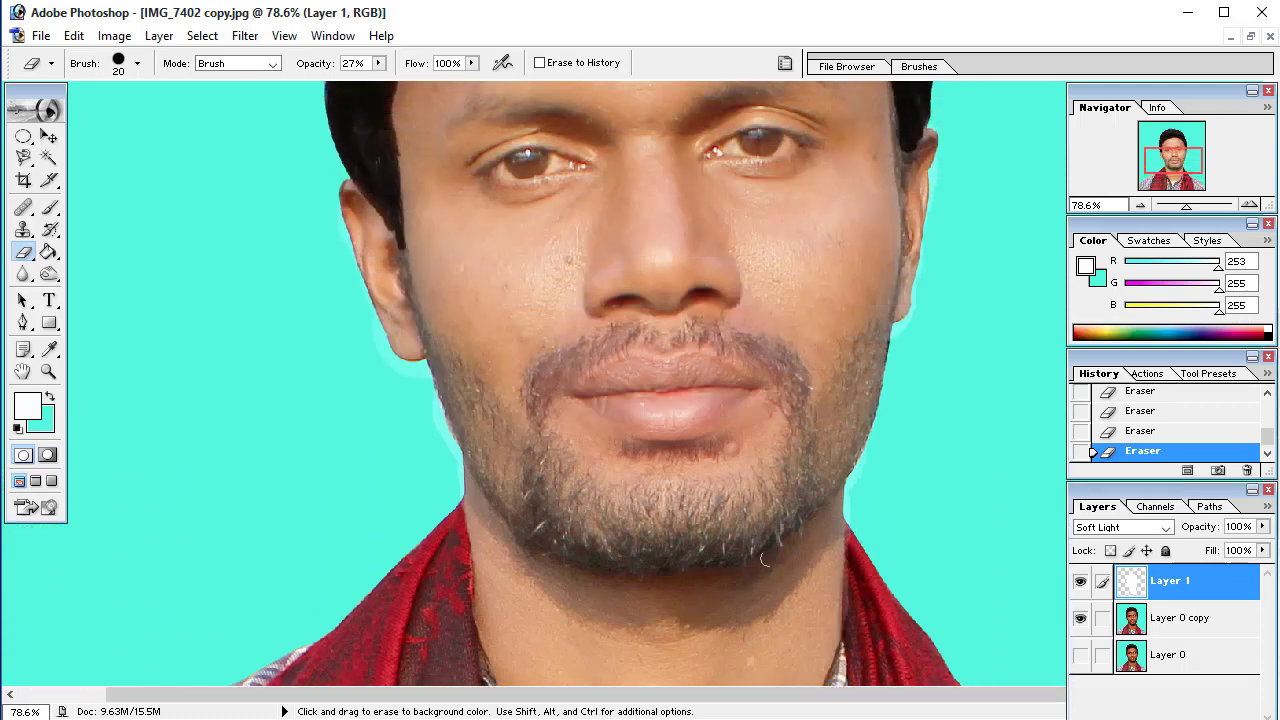
pyautogui.scroll(1, 765, 542)
pyautogui.scroll(2, 740, 541)
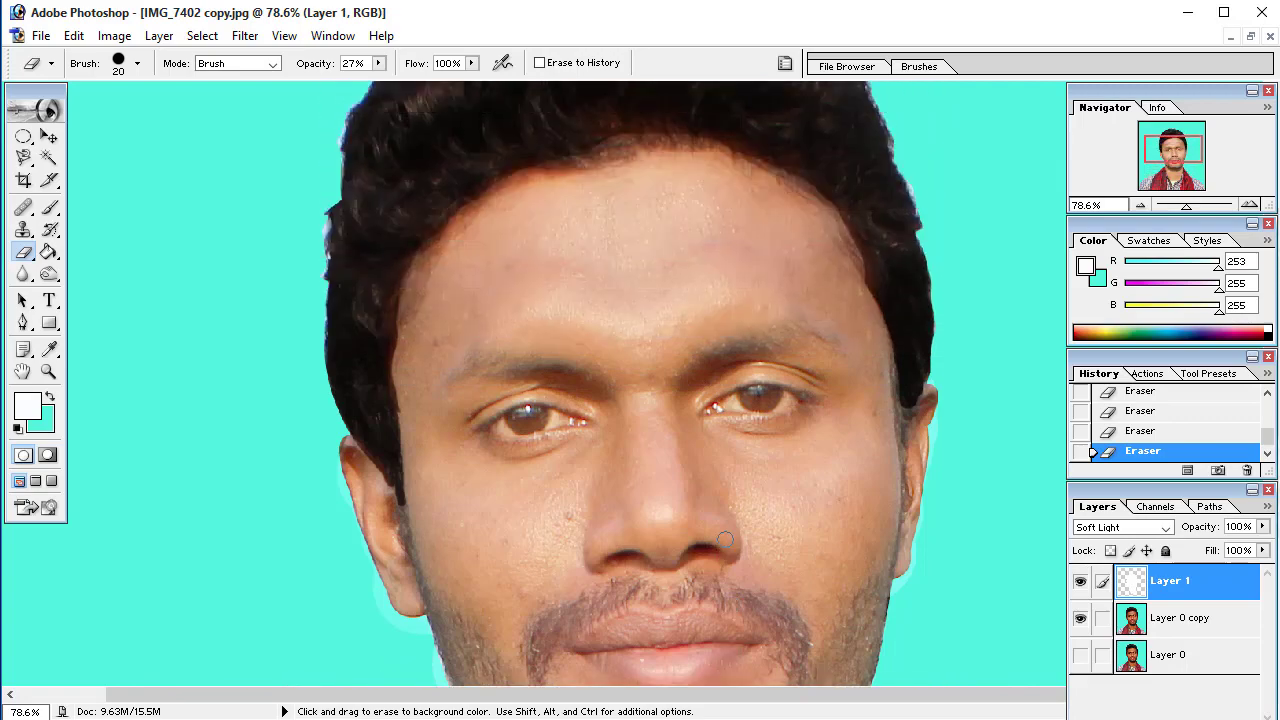
pyautogui.scroll(-1, 716, 537)
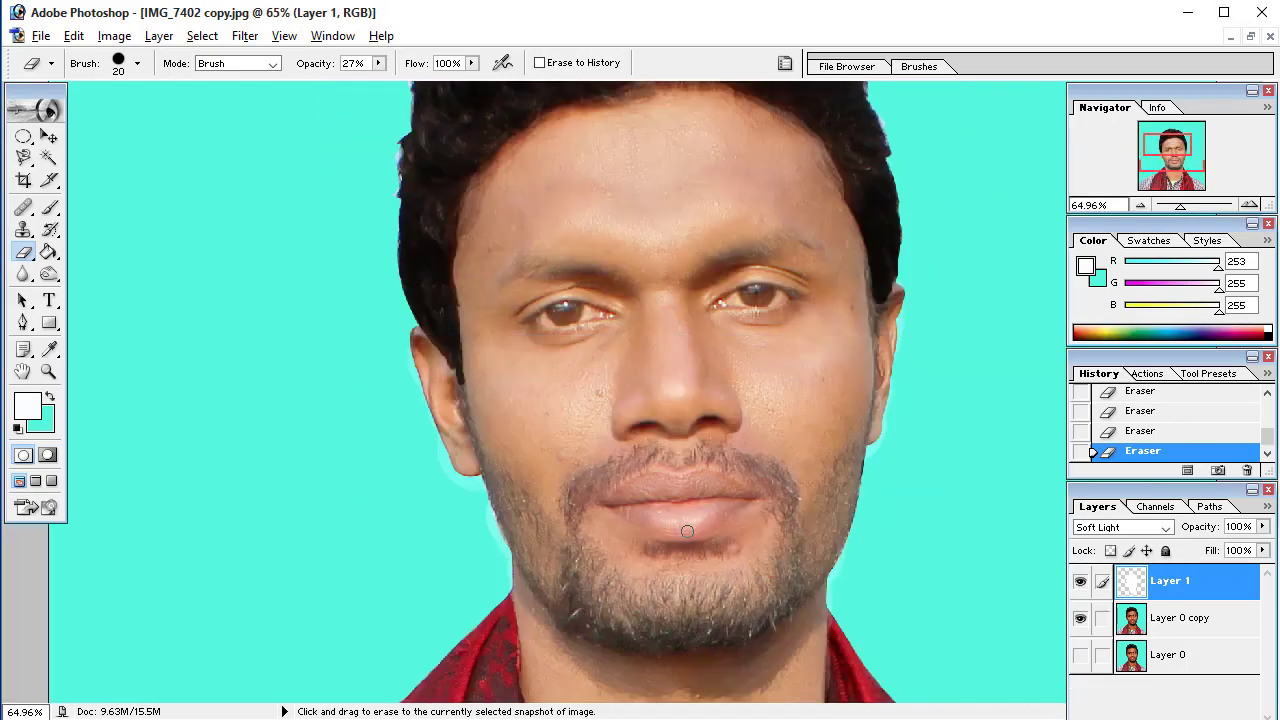
pyautogui.scroll(-1, 700, 534)
pyautogui.scroll(-1, 685, 531)
pyautogui.scroll(-1, 685, 531)
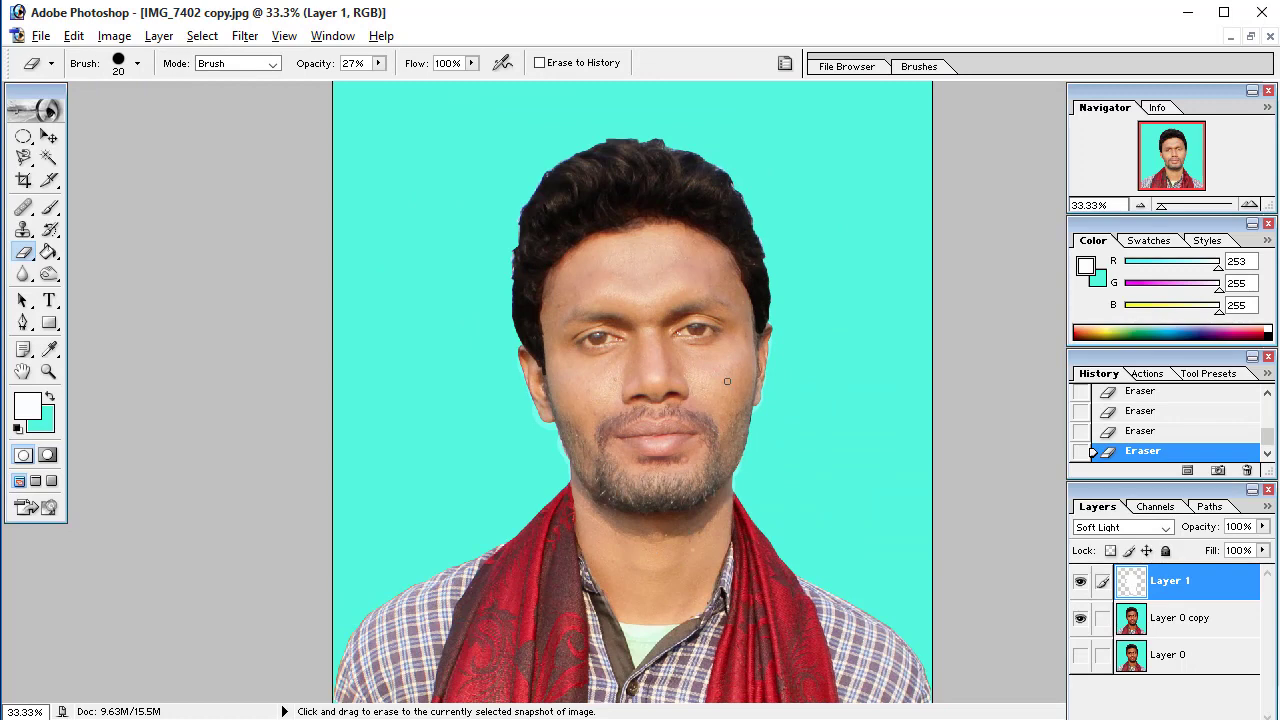
pyautogui.scroll(-1, 685, 531)
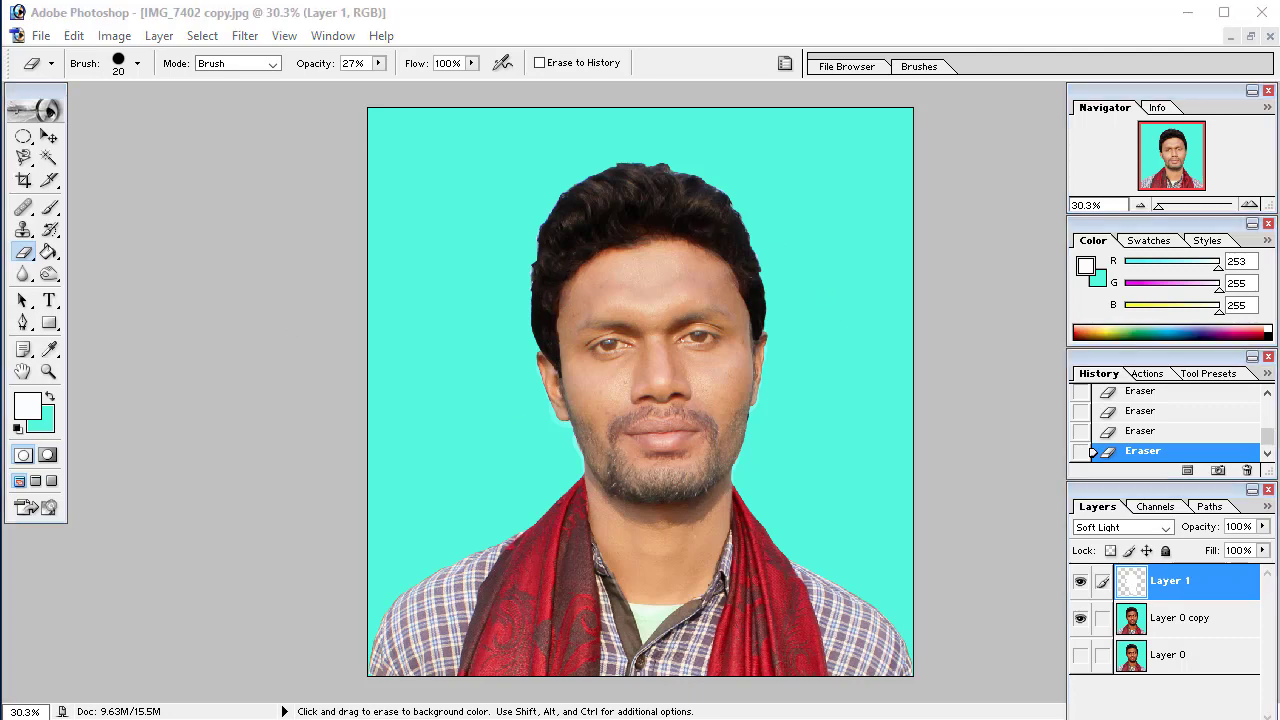
pyautogui.click(1180, 617)
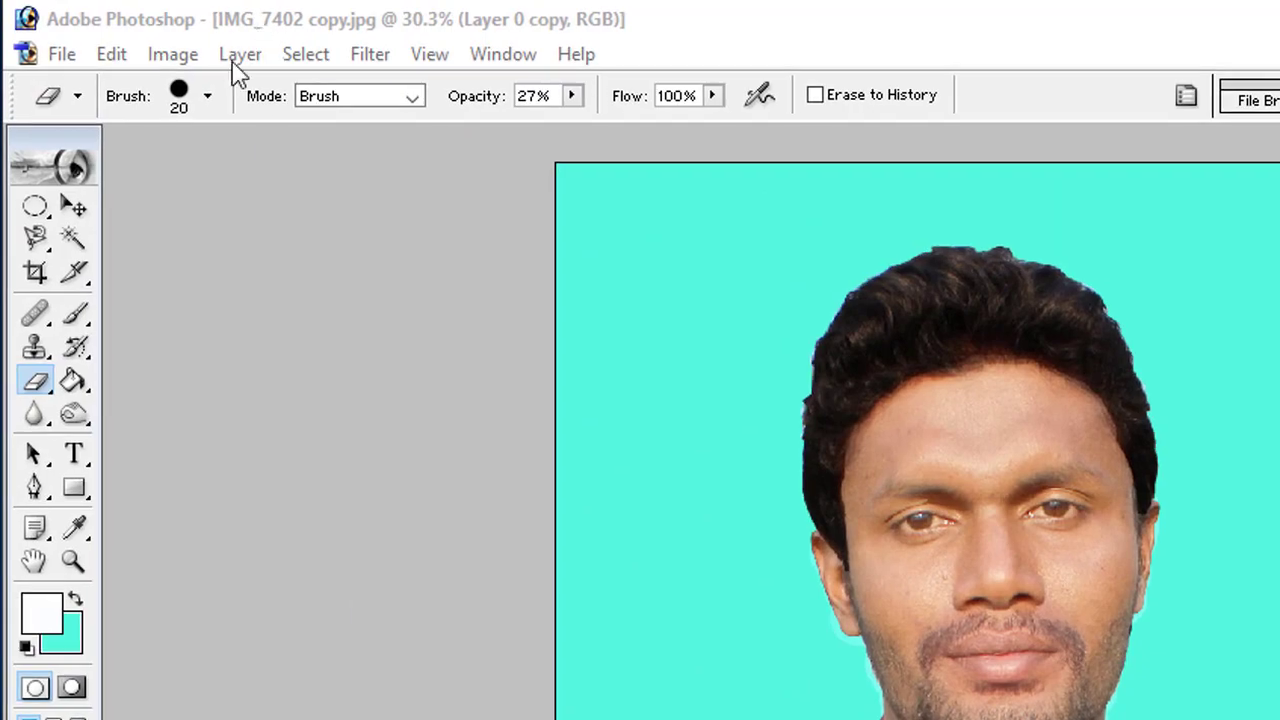
# Apply a Color Balance of -58, 0, +22 to the midtones of Layer 0 copy
pyautogui.click(165, 54)
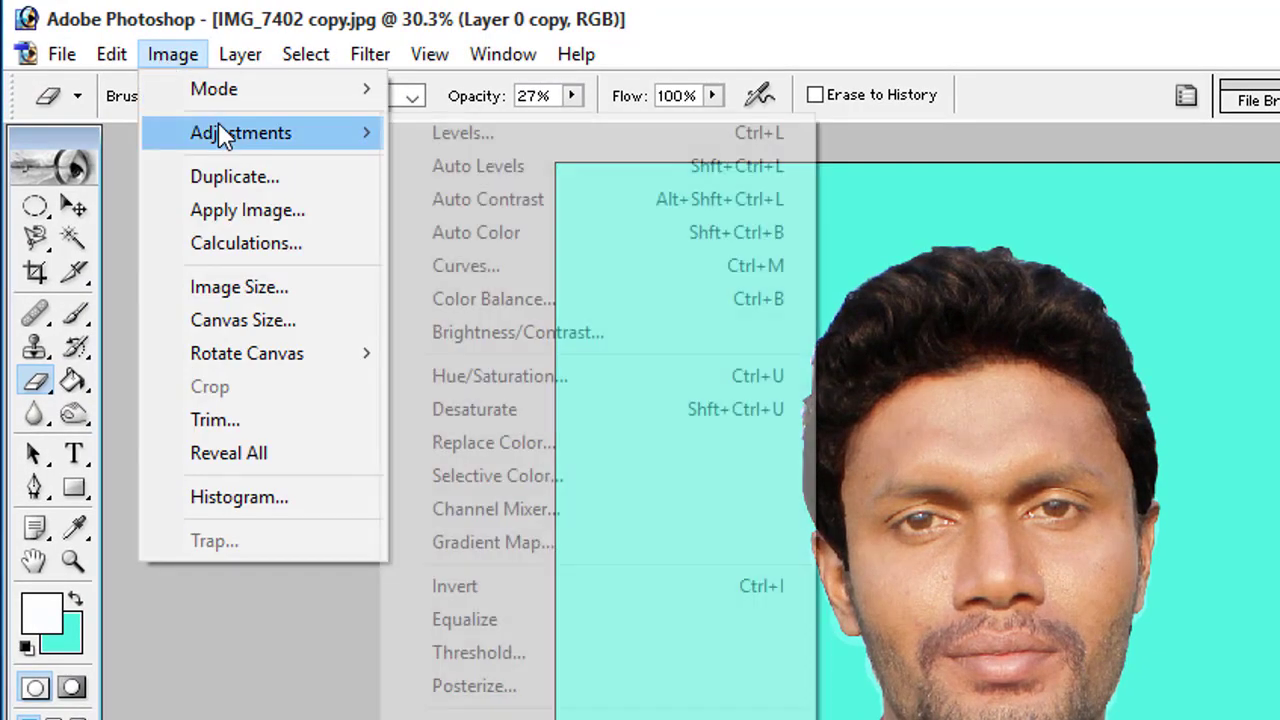
pyautogui.moveTo(159, 88)
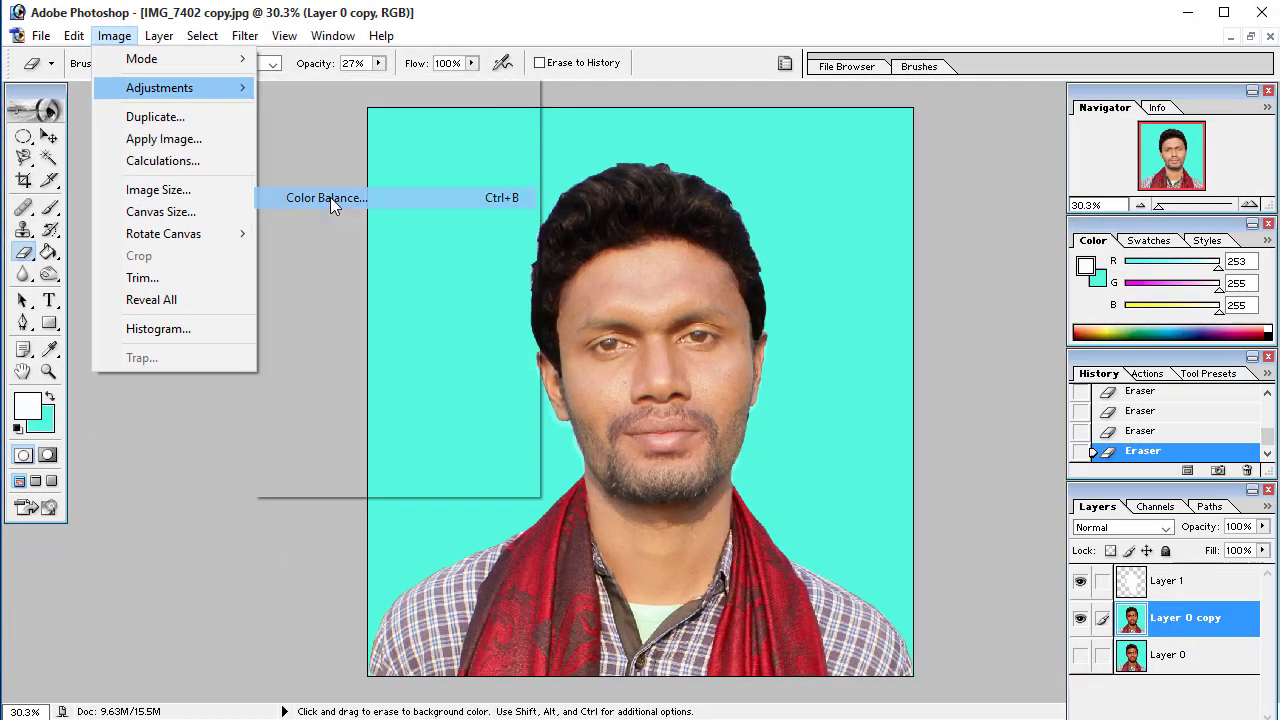
pyautogui.click(340, 208)
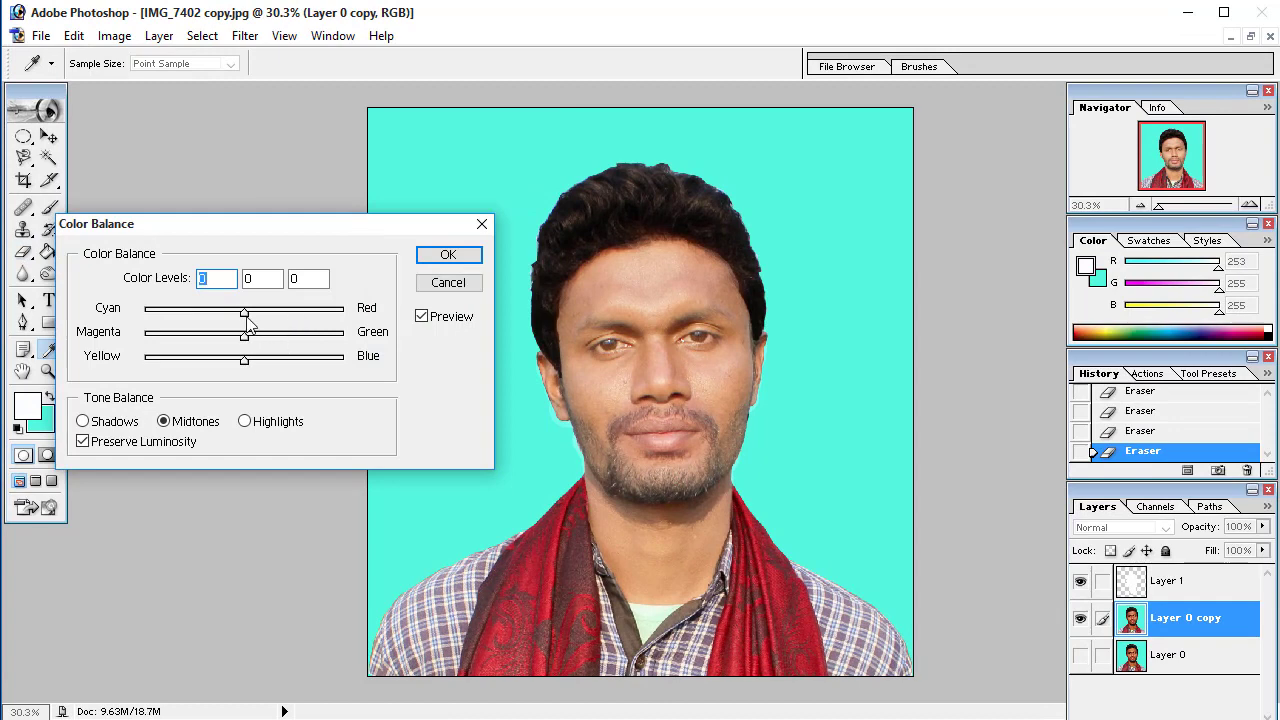
pyautogui.moveTo(247, 318); pyautogui.dragTo(202, 320)
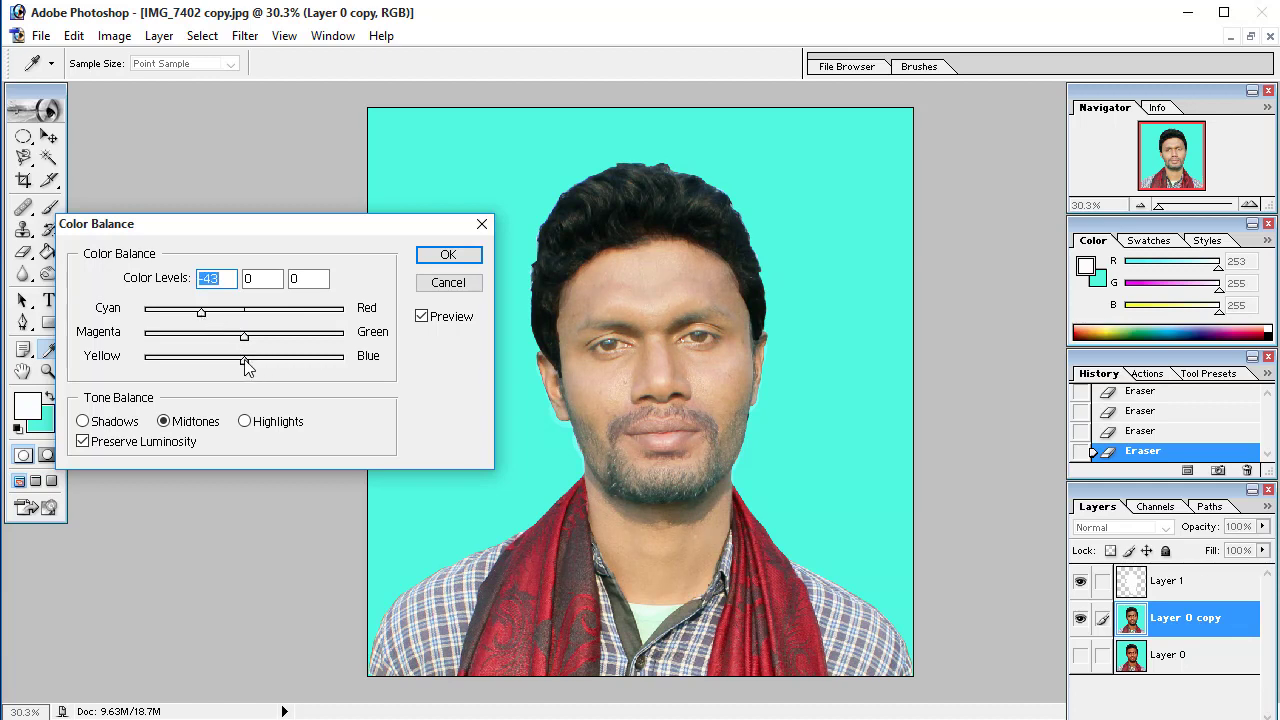
pyautogui.moveTo(248, 366); pyautogui.dragTo(268, 368)
pyautogui.moveTo(203, 318); pyautogui.dragTo(186, 316)
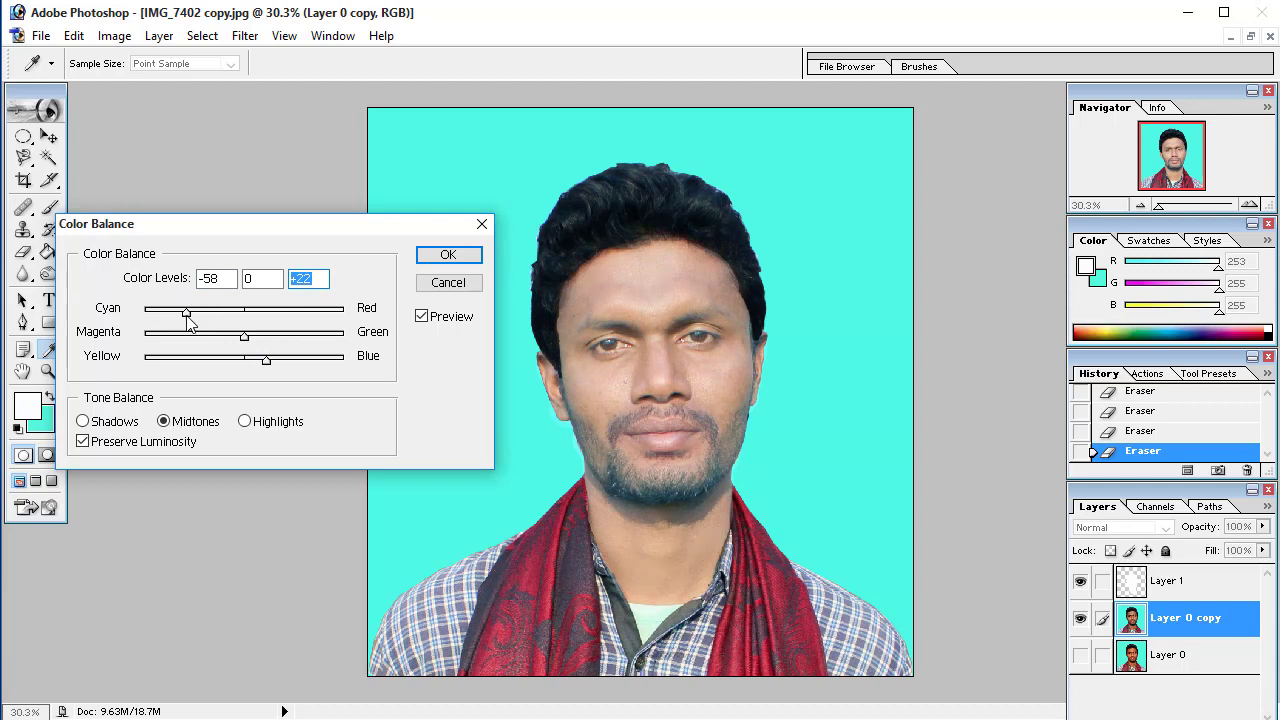
pyautogui.click(448, 254)
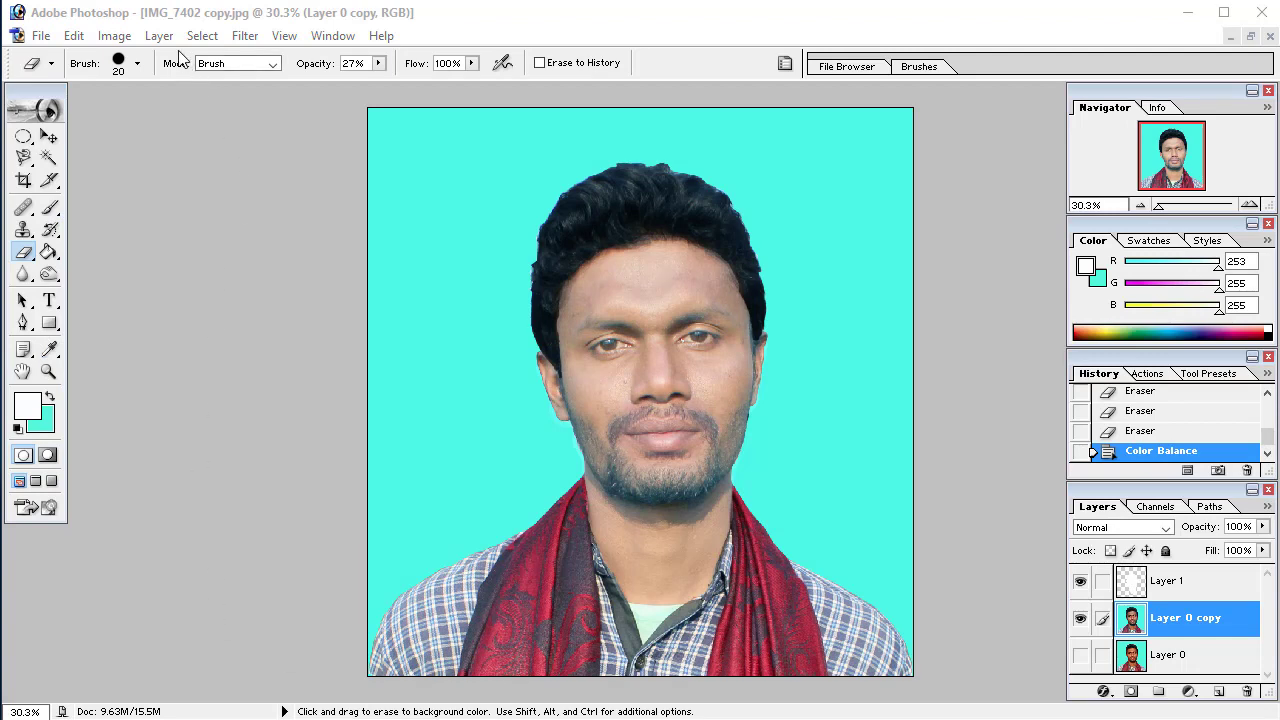
# In Selective Color, set the Neutrals range's Black to -14
pyautogui.click(122, 36)
pyautogui.moveTo(159, 88)
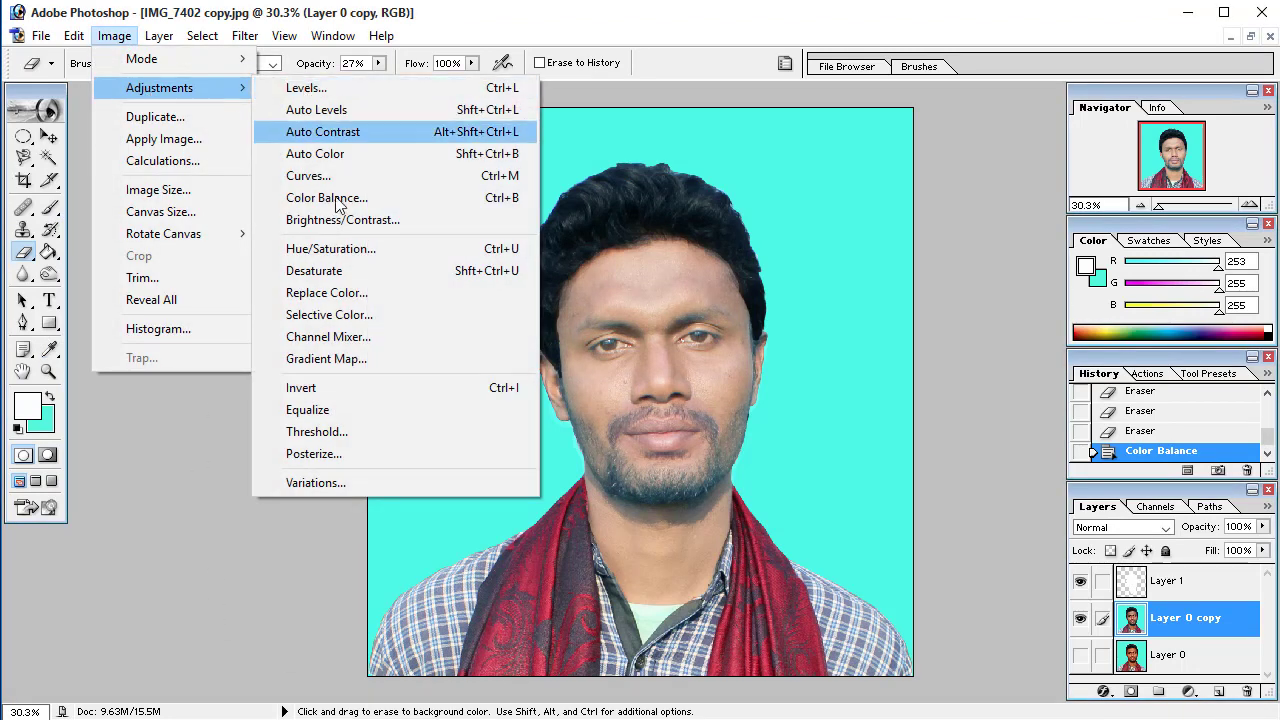
pyautogui.click(378, 317)
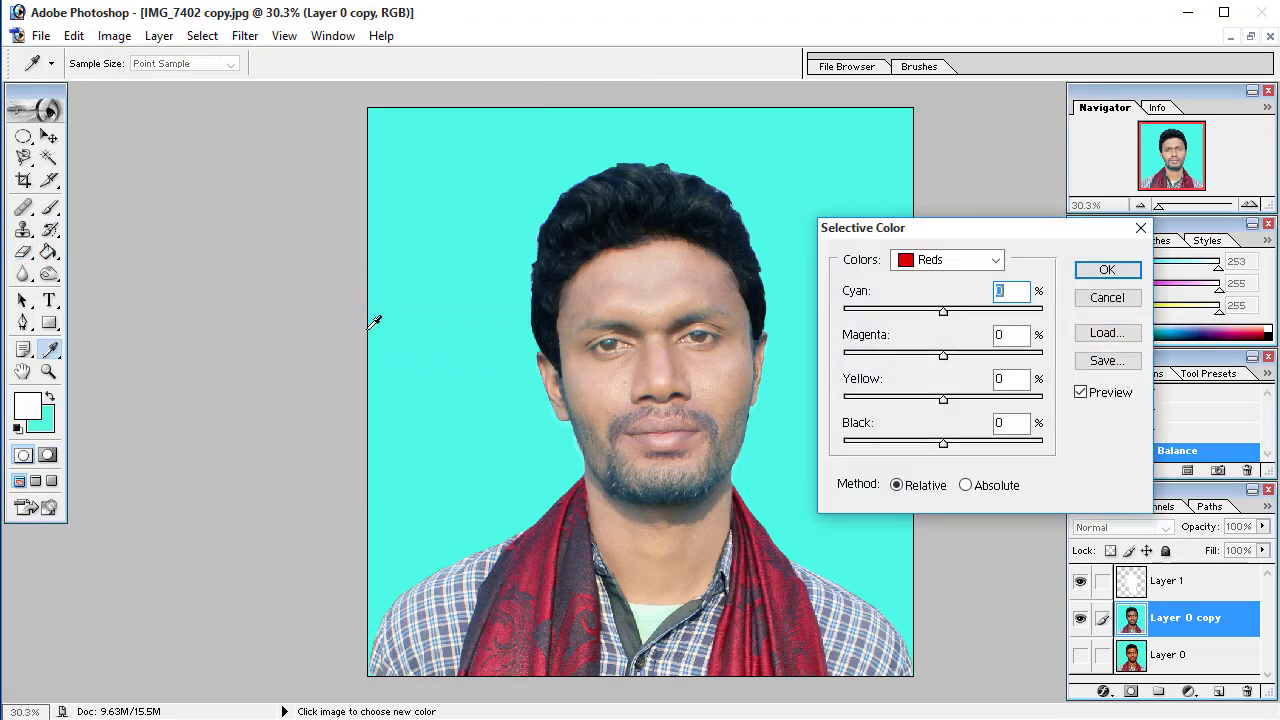
pyautogui.click(995, 259)
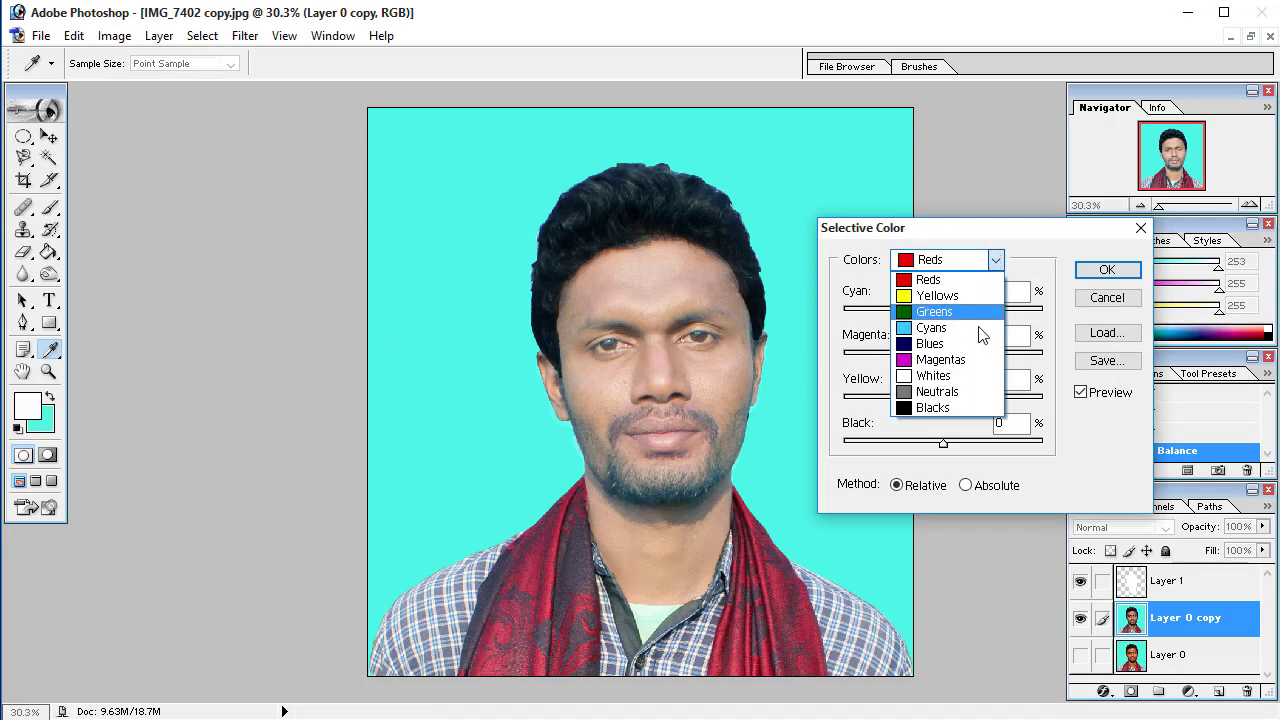
pyautogui.click(963, 403)
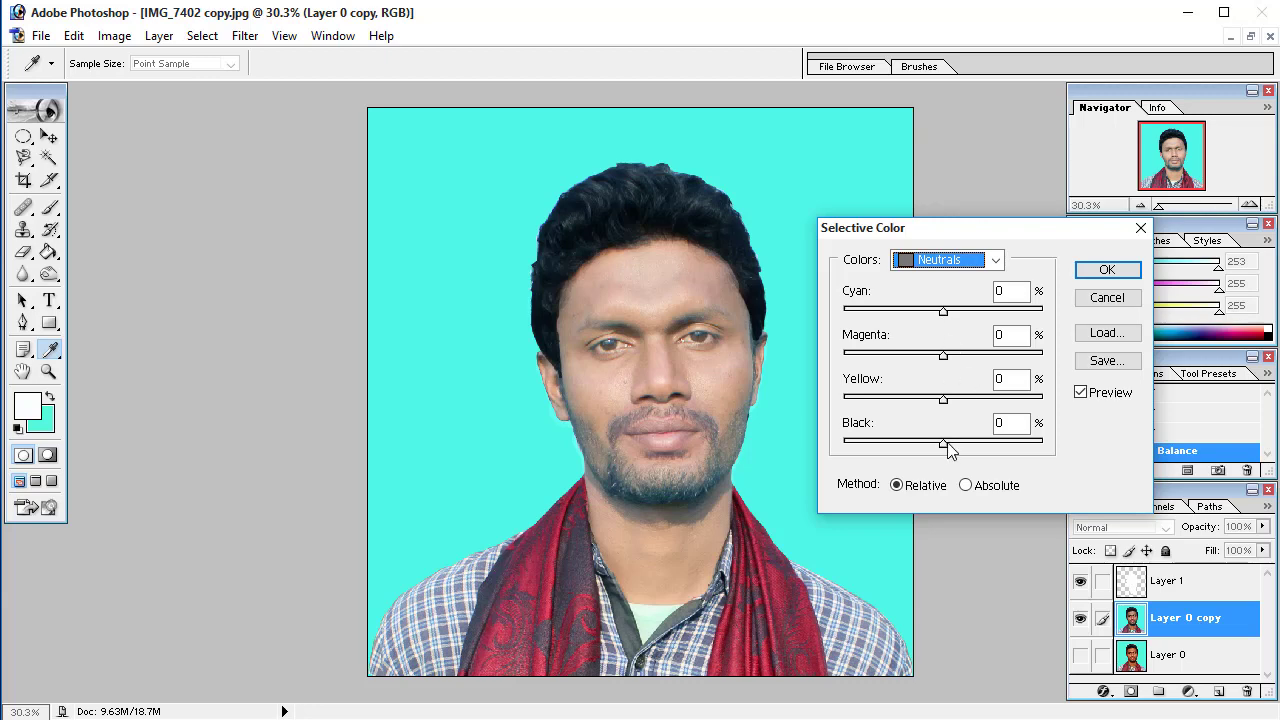
pyautogui.moveTo(946, 443); pyautogui.dragTo(921, 452)
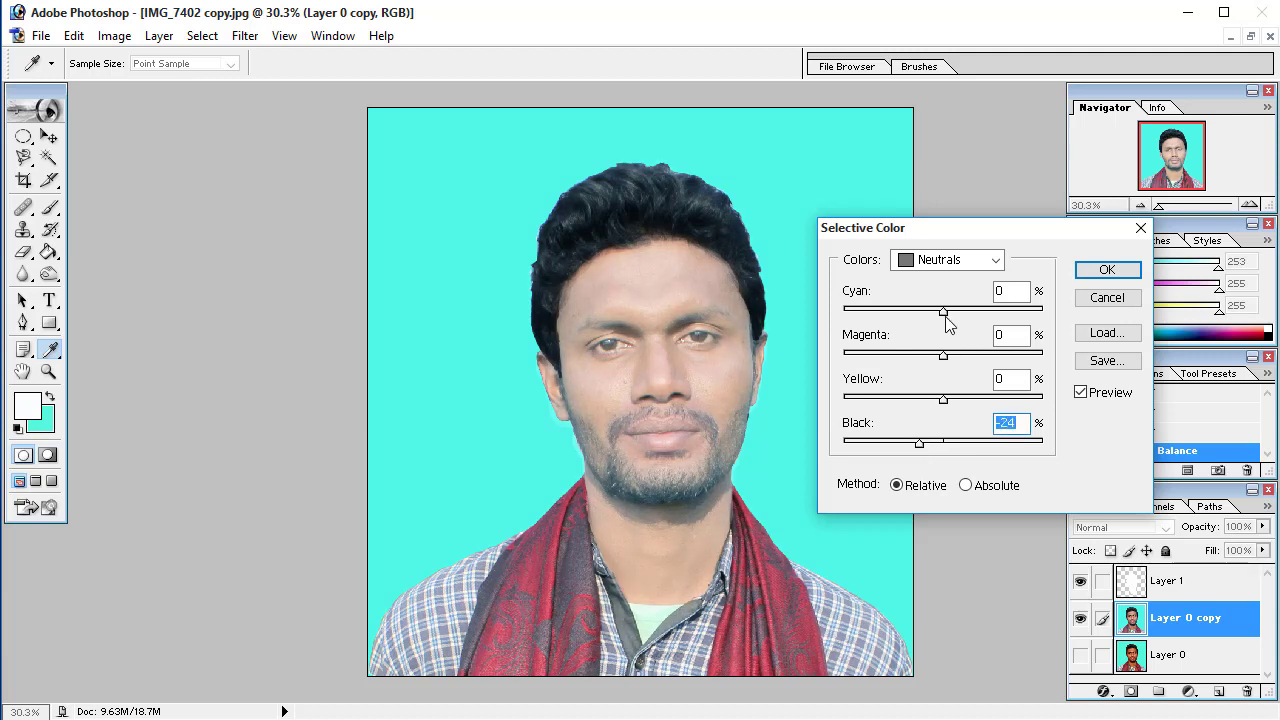
pyautogui.moveTo(944, 314)
pyautogui.mouseDown()
pyautogui.moveTo(1031, 314)
pyautogui.moveTo(946, 314)
pyautogui.mouseUp()
pyautogui.moveTo(920, 446); pyautogui.dragTo(936, 450)
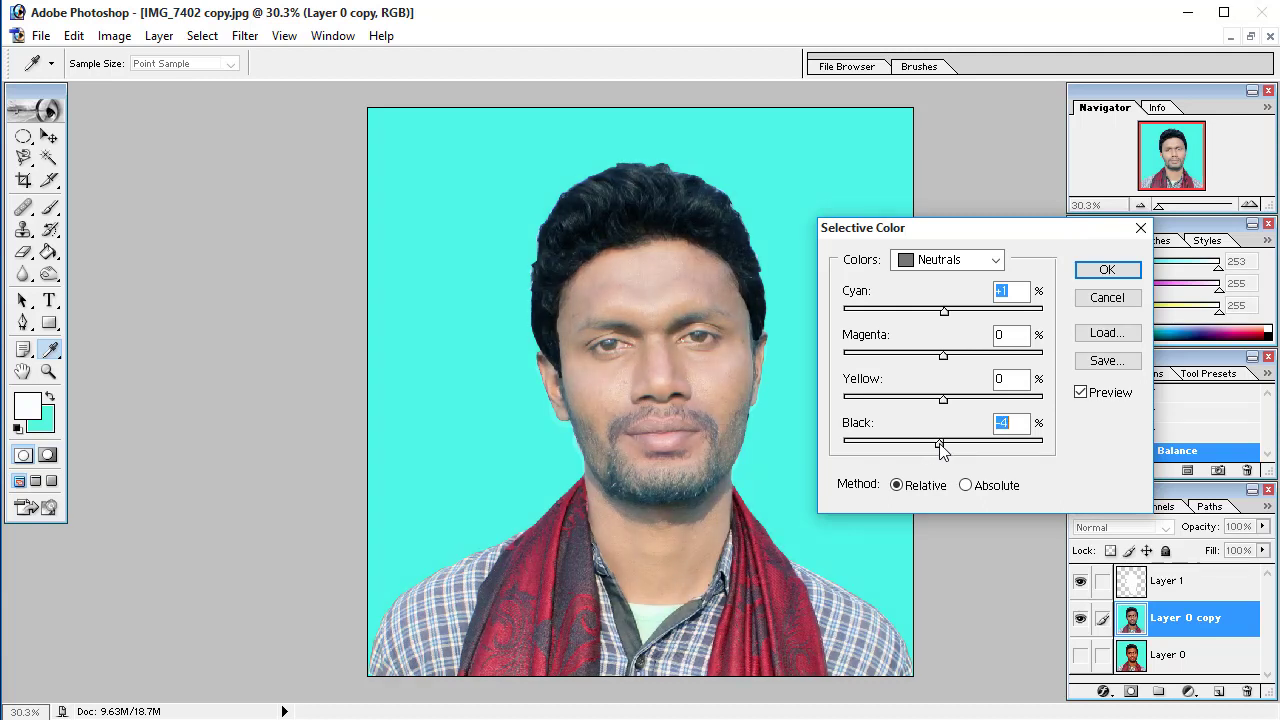
pyautogui.moveTo(935, 450); pyautogui.dragTo(931, 451)
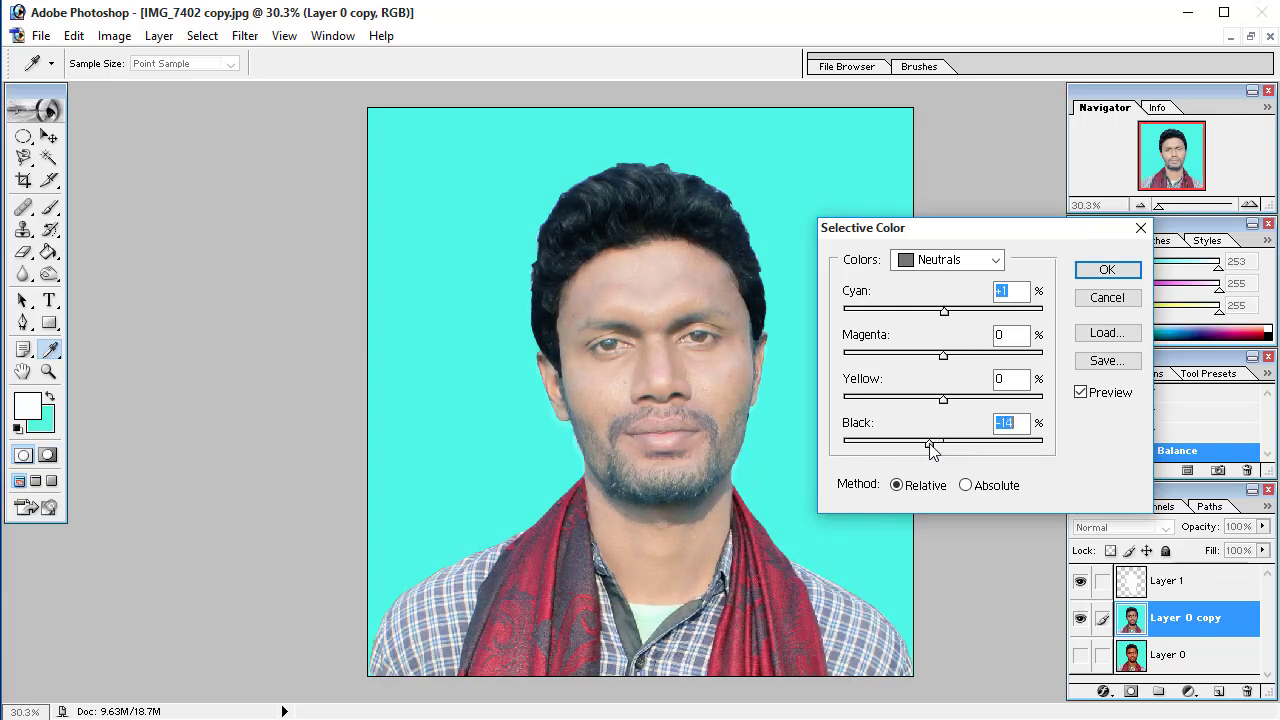
# Set the Blacks range's Black to +20 and apply the Selective Color correction
pyautogui.click(995, 260)
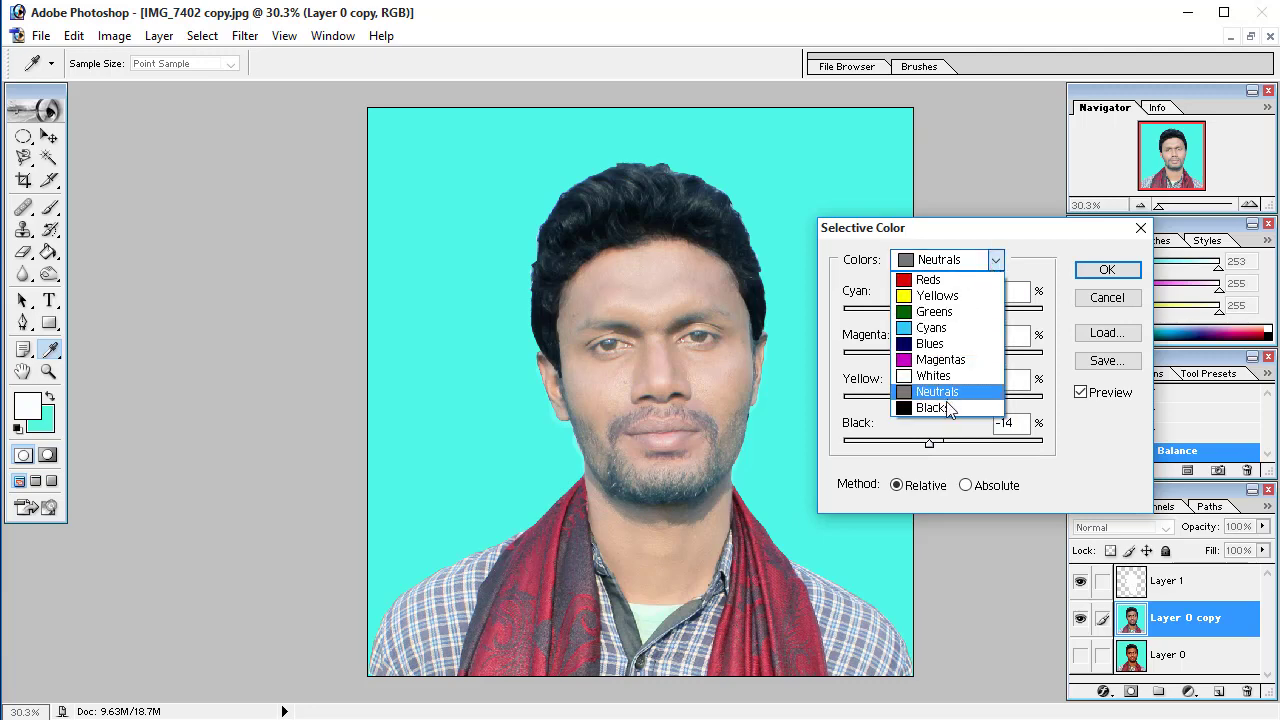
pyautogui.click(948, 408)
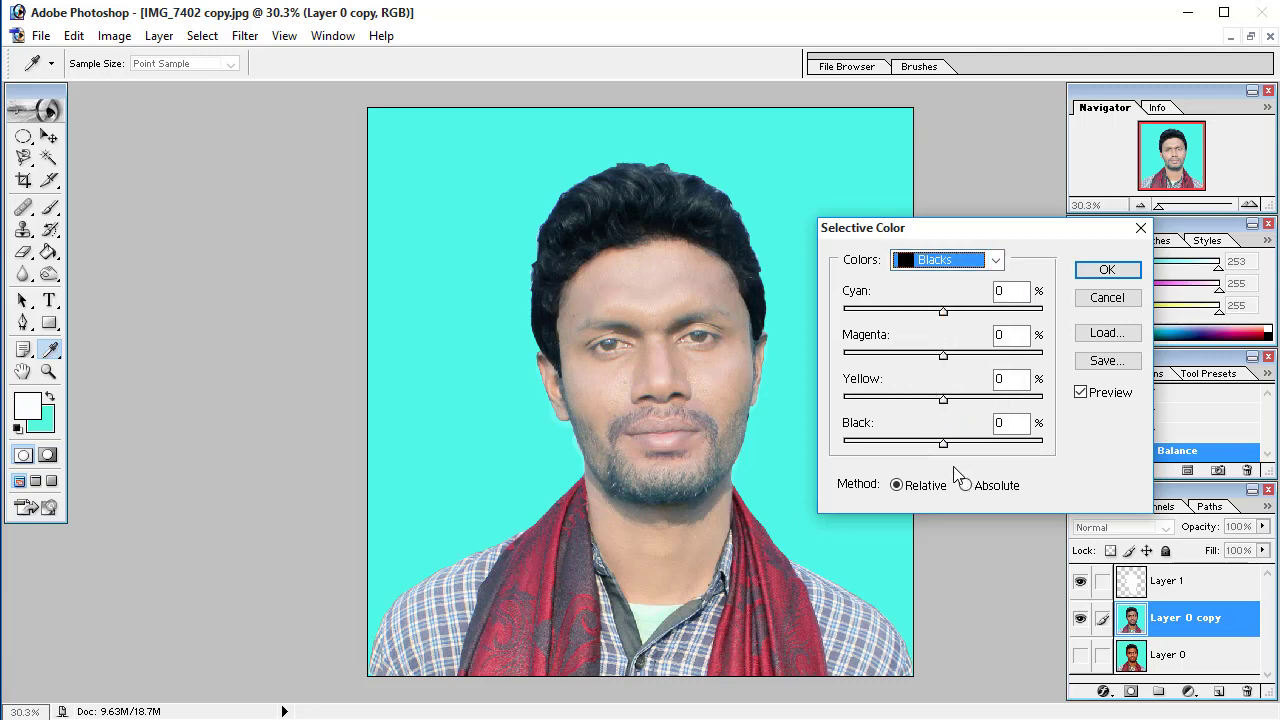
pyautogui.moveTo(943, 450); pyautogui.dragTo(987, 450)
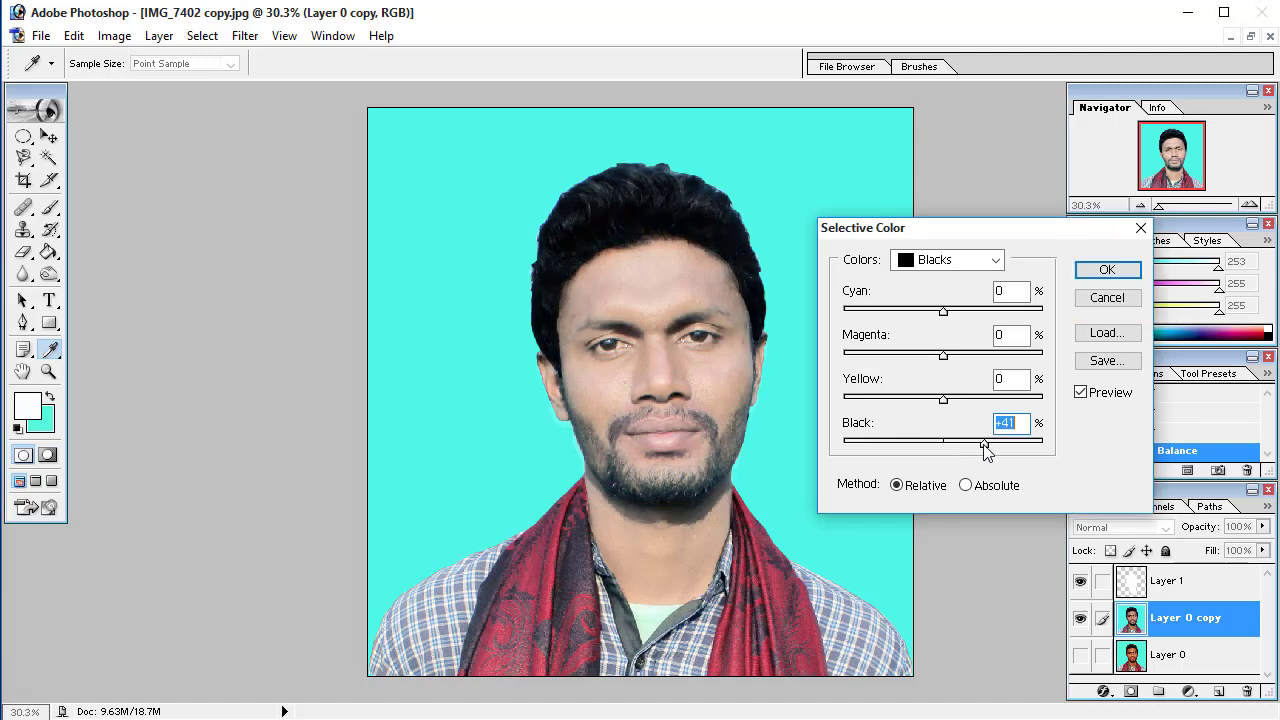
pyautogui.moveTo(987, 450)
pyautogui.mouseDown()
pyautogui.moveTo(940, 455)
pyautogui.moveTo(963, 455)
pyautogui.mouseUp()
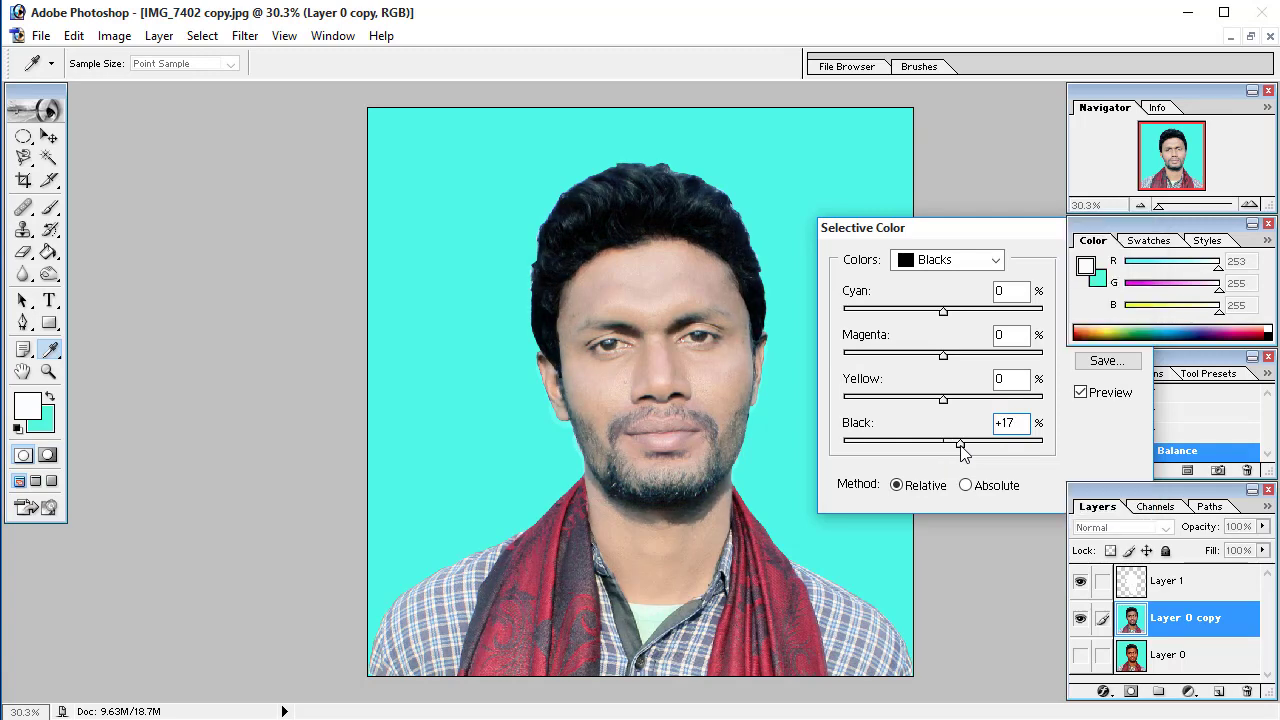
pyautogui.moveTo(962, 452)
pyautogui.mouseDown()
pyautogui.moveTo(940, 449)
pyautogui.moveTo(965, 452)
pyautogui.mouseUp()
pyautogui.moveTo(1003, 238); pyautogui.dragTo(841, 232)
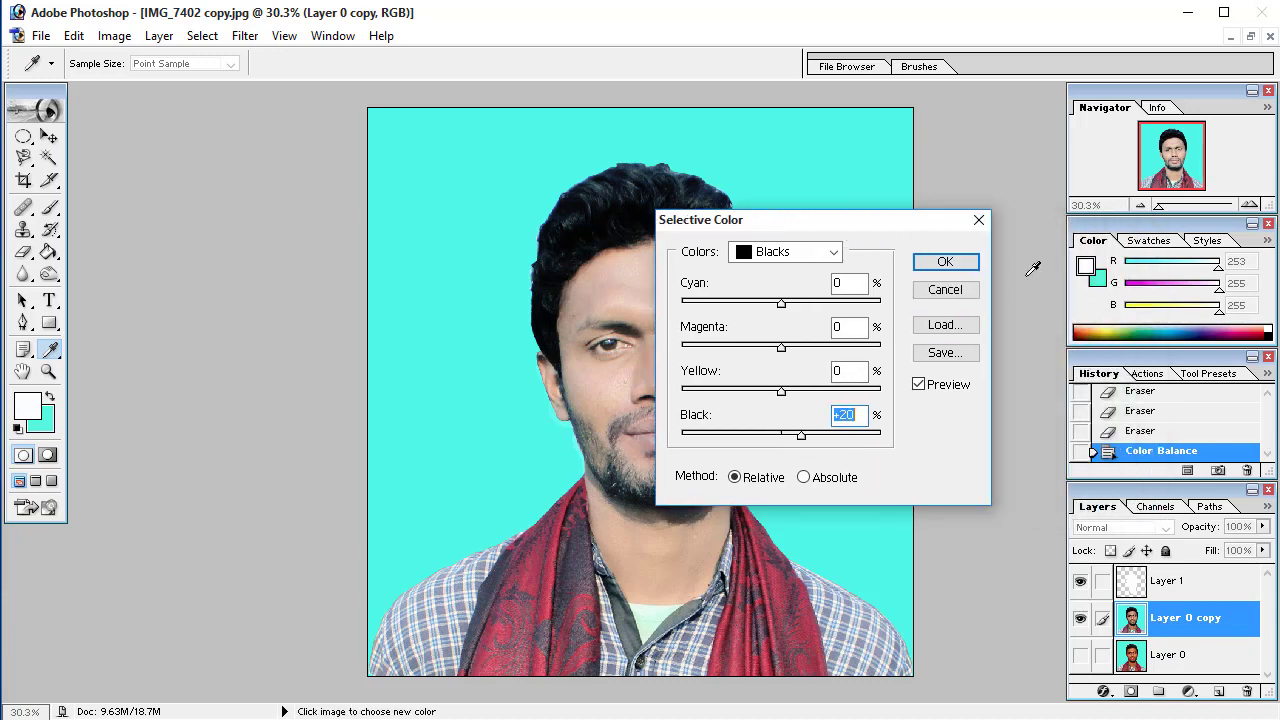
pyautogui.click(955, 268)
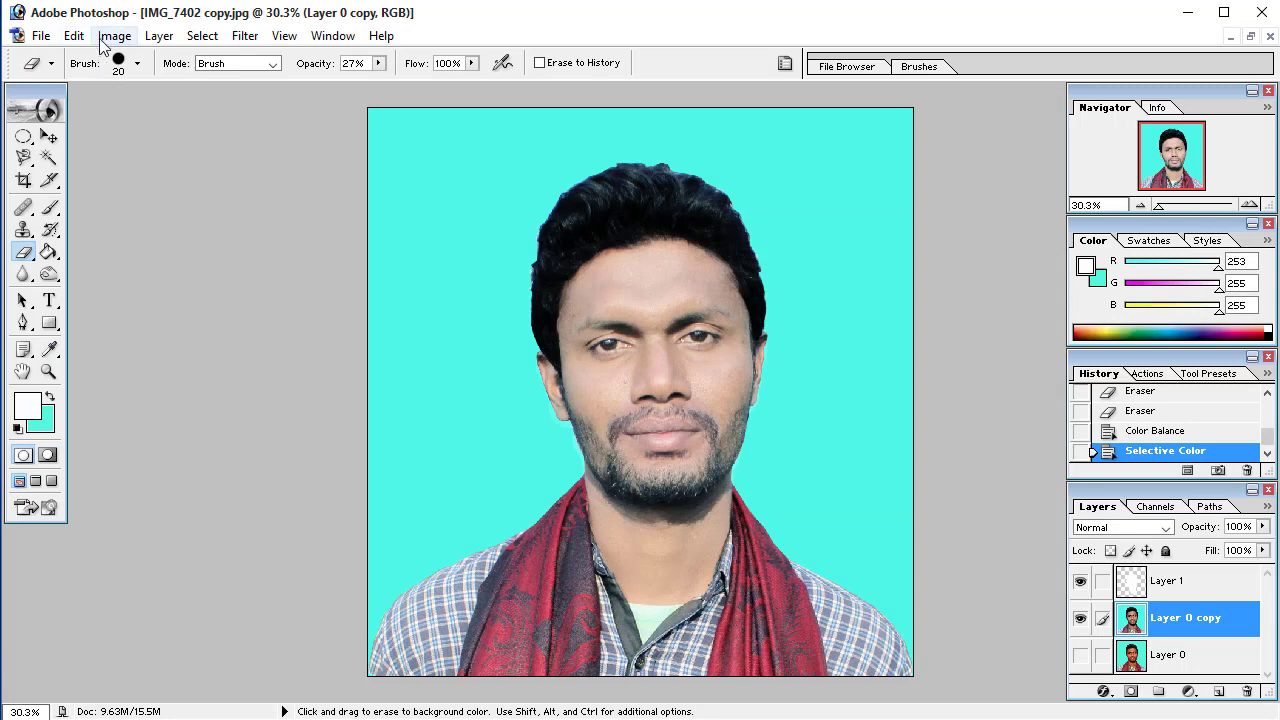
# Apply a slight Brightness/Contrast adjustment to Layer 0 copy, keeping brightness near zero
pyautogui.click(130, 40)
pyautogui.moveTo(160, 88)
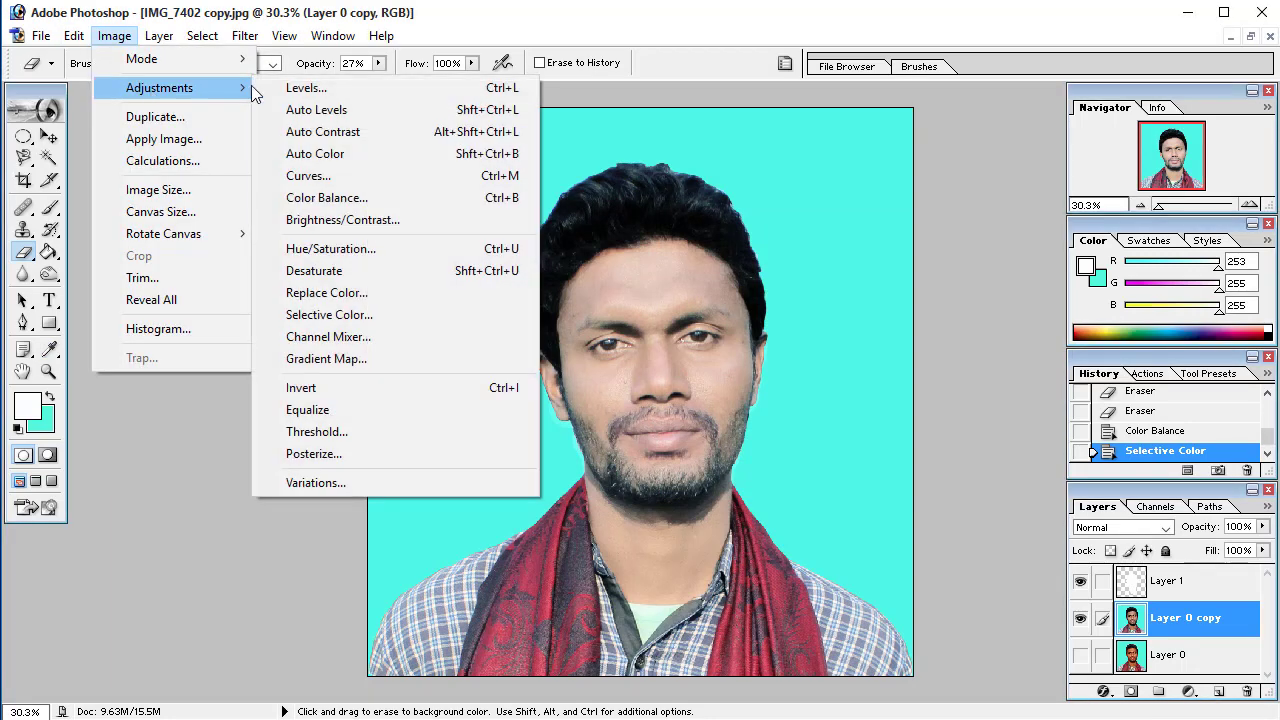
pyautogui.click(380, 220)
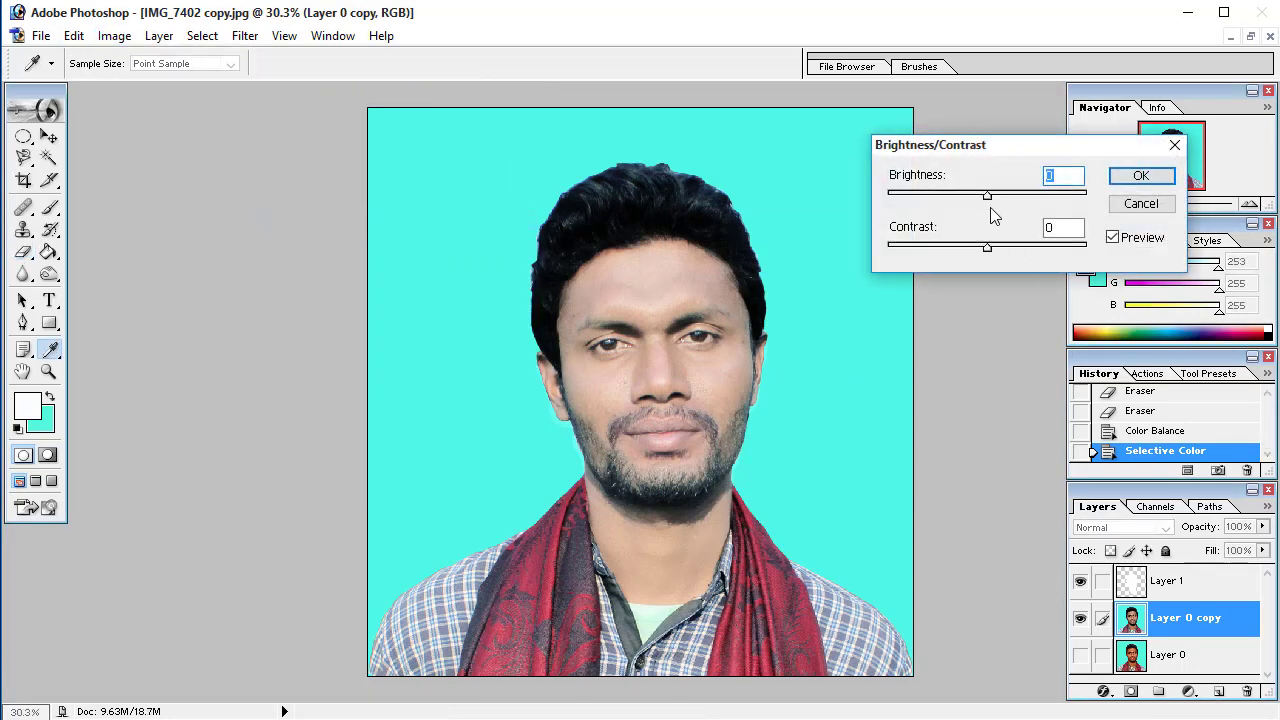
pyautogui.moveTo(986, 194); pyautogui.dragTo(981, 195)
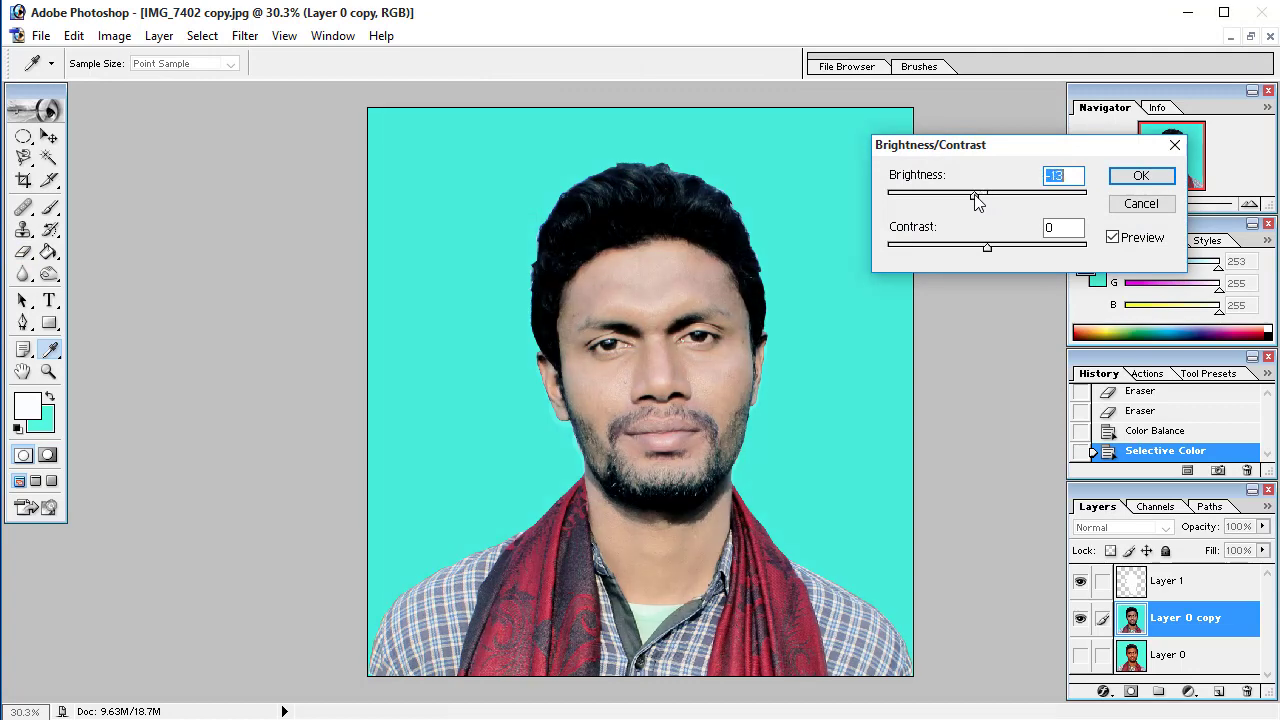
pyautogui.moveTo(987, 247); pyautogui.dragTo(997, 255)
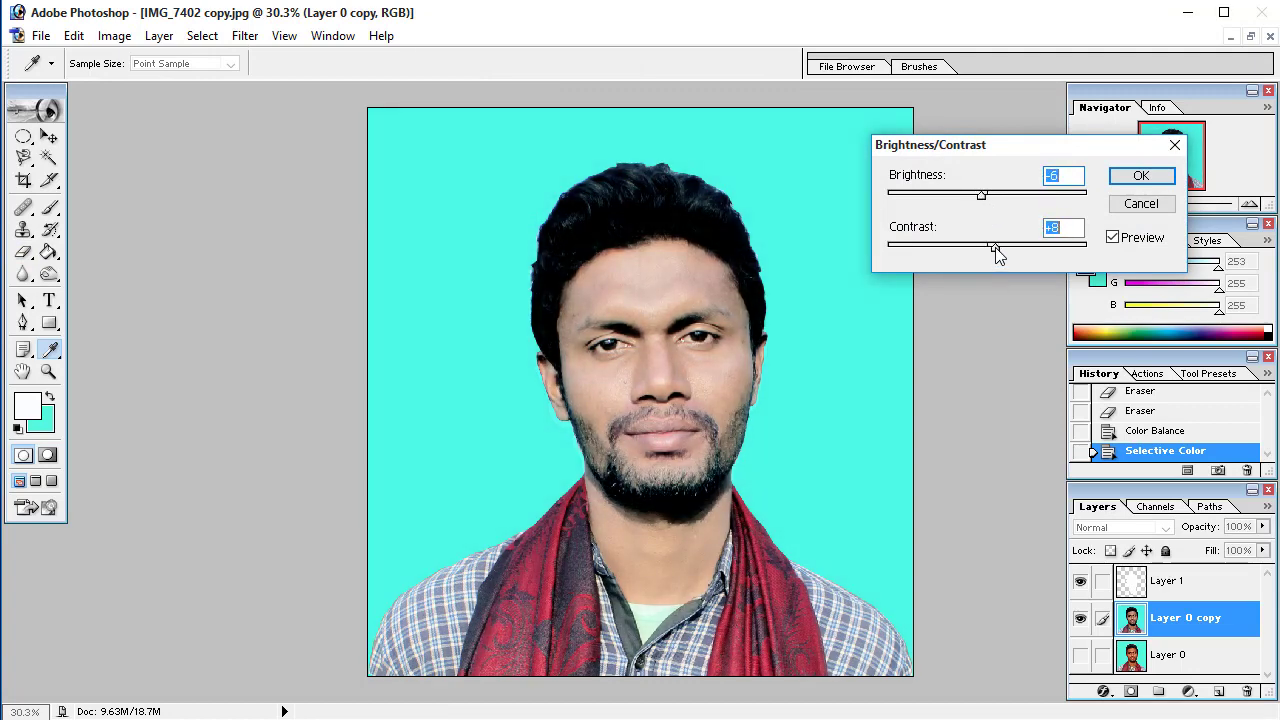
pyautogui.moveTo(984, 195); pyautogui.dragTo(989, 195)
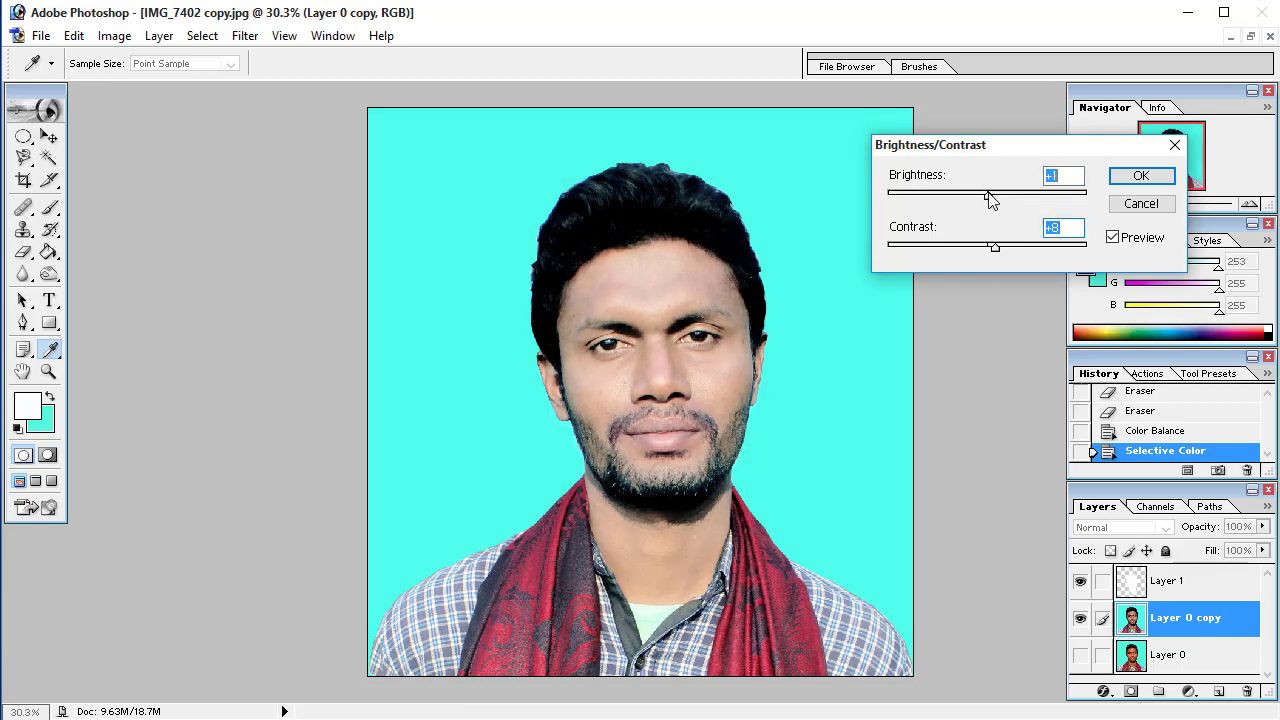
pyautogui.click(1141, 176)
pyautogui.press('e')
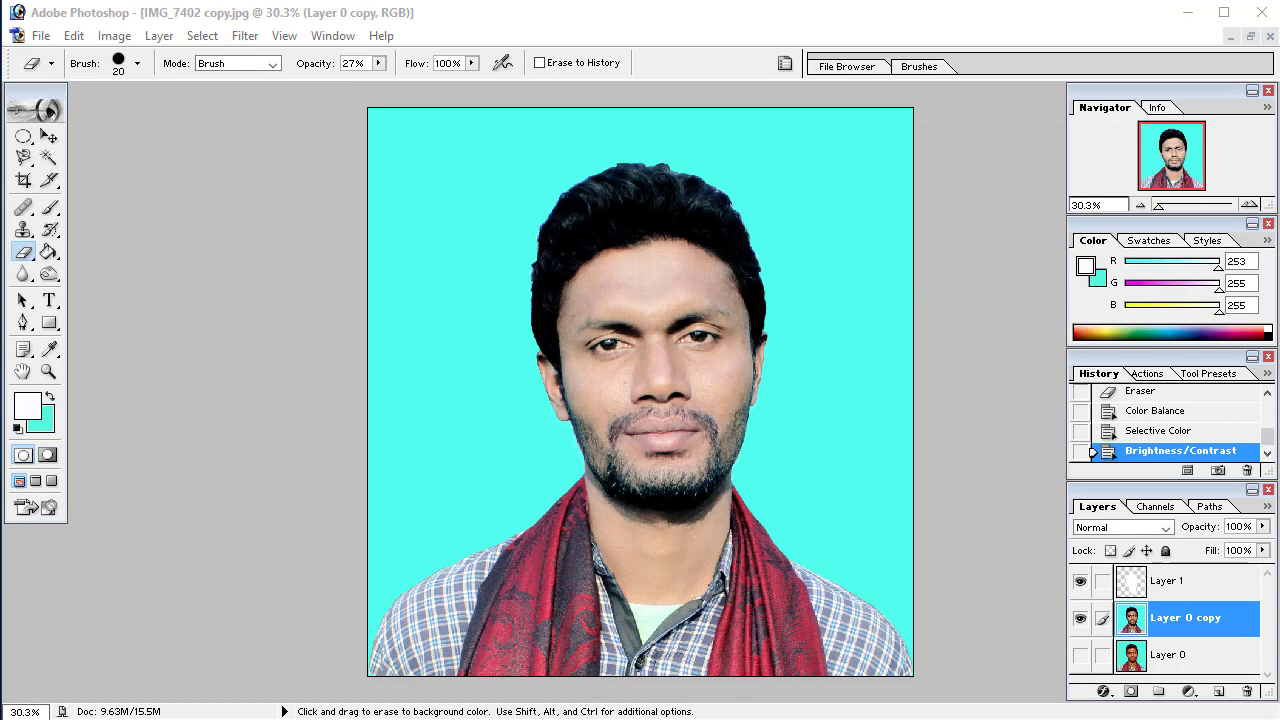
pyautogui.press('v')
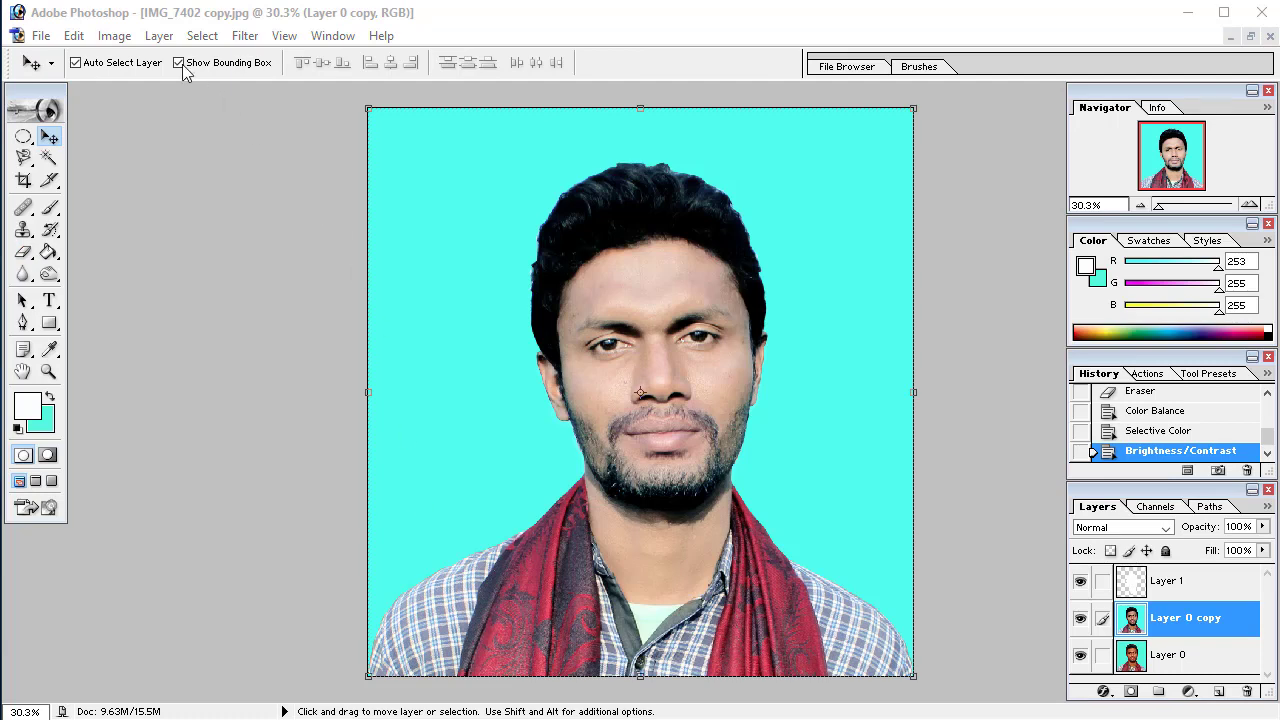
# Apply a Curves adjustment that bows the RGB curve up and slightly raises Blue midtones
pyautogui.click(122, 38)
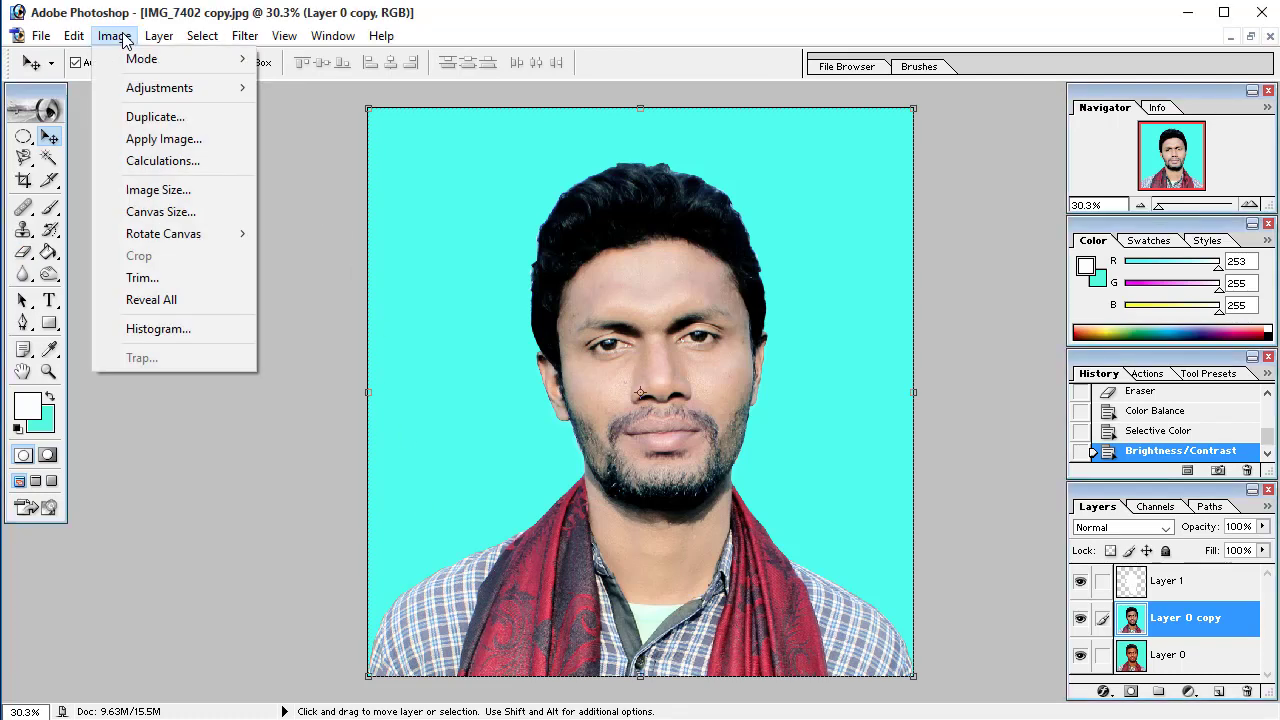
pyautogui.click(149, 91)
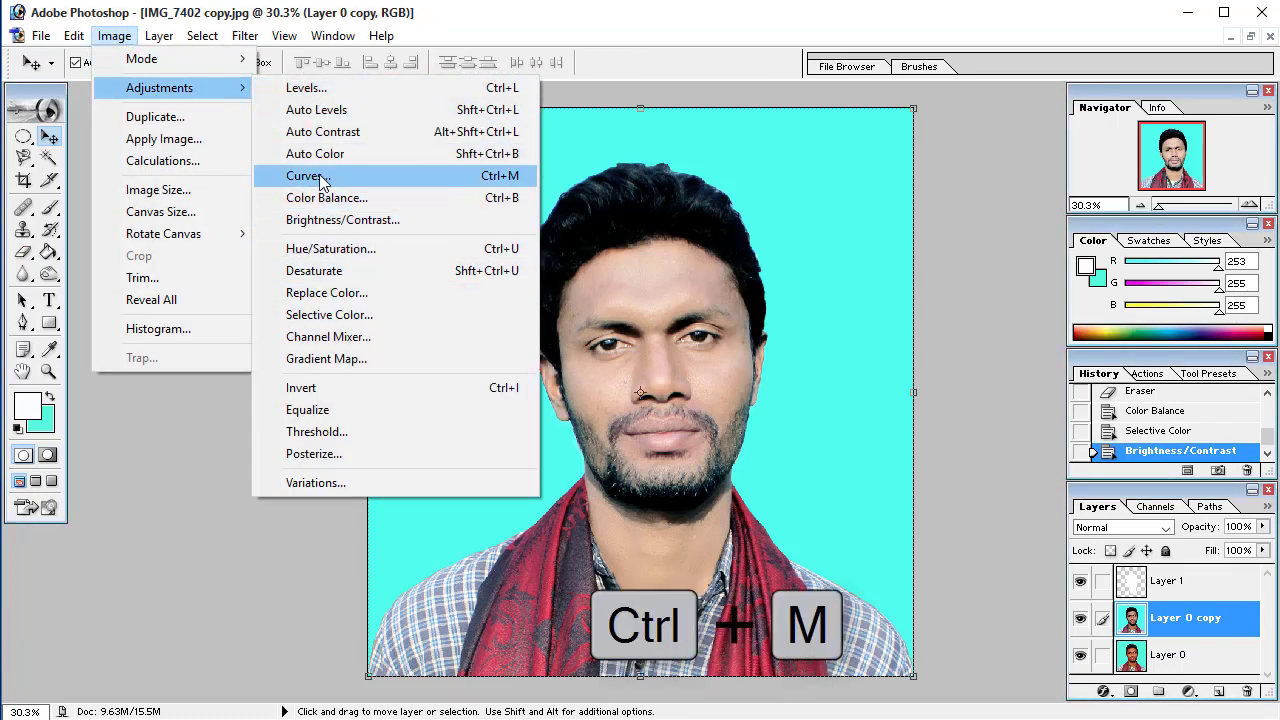
pyautogui.click(447, 176)
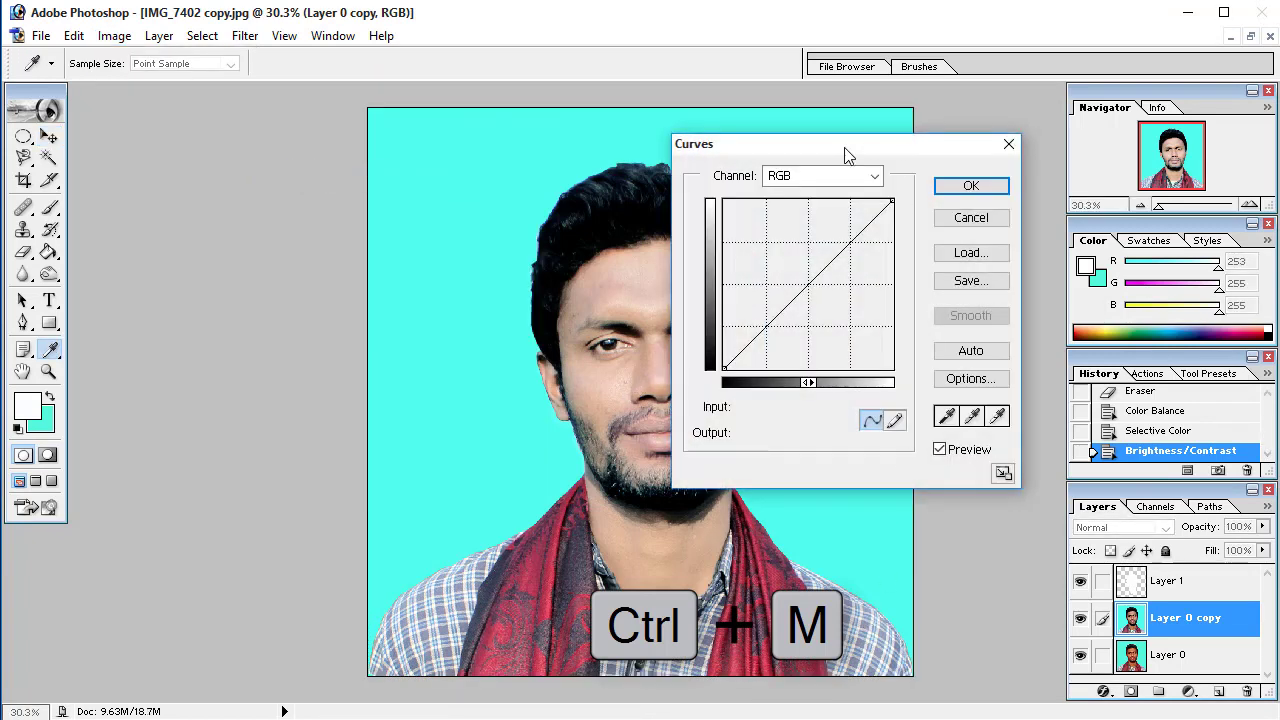
pyautogui.moveTo(846, 146); pyautogui.dragTo(984, 143)
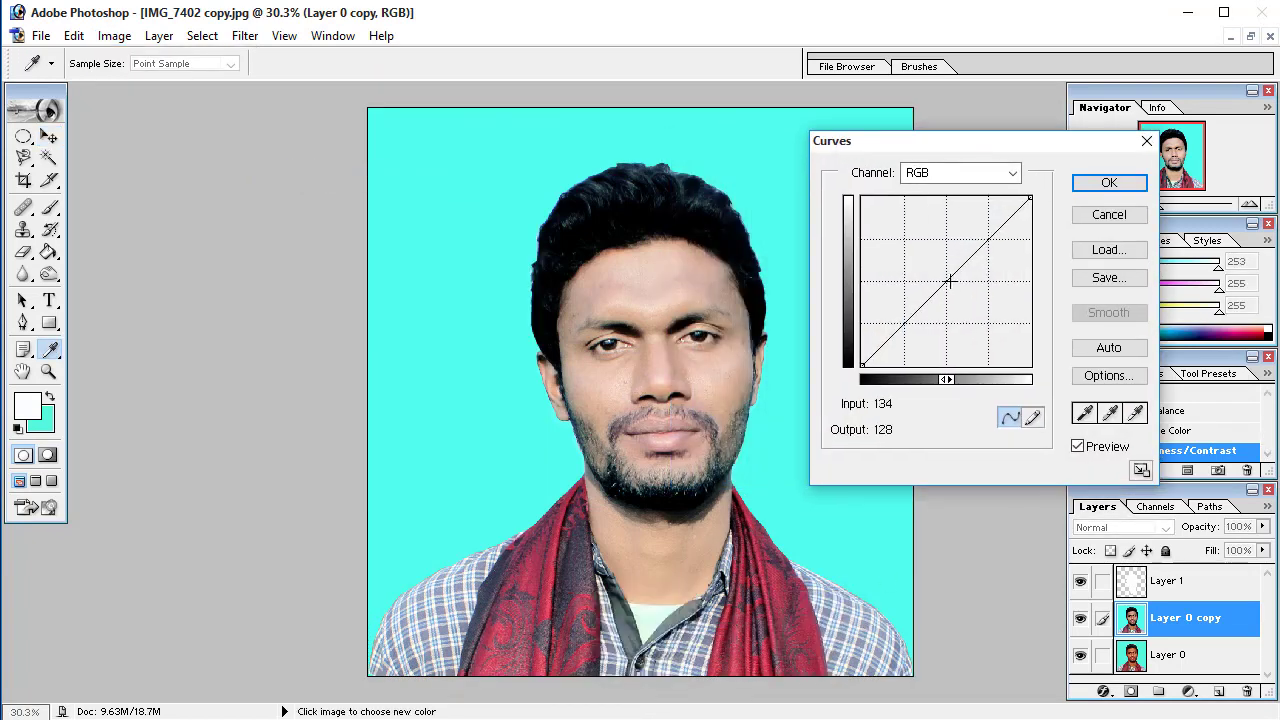
pyautogui.moveTo(949, 281); pyautogui.dragTo(937, 267)
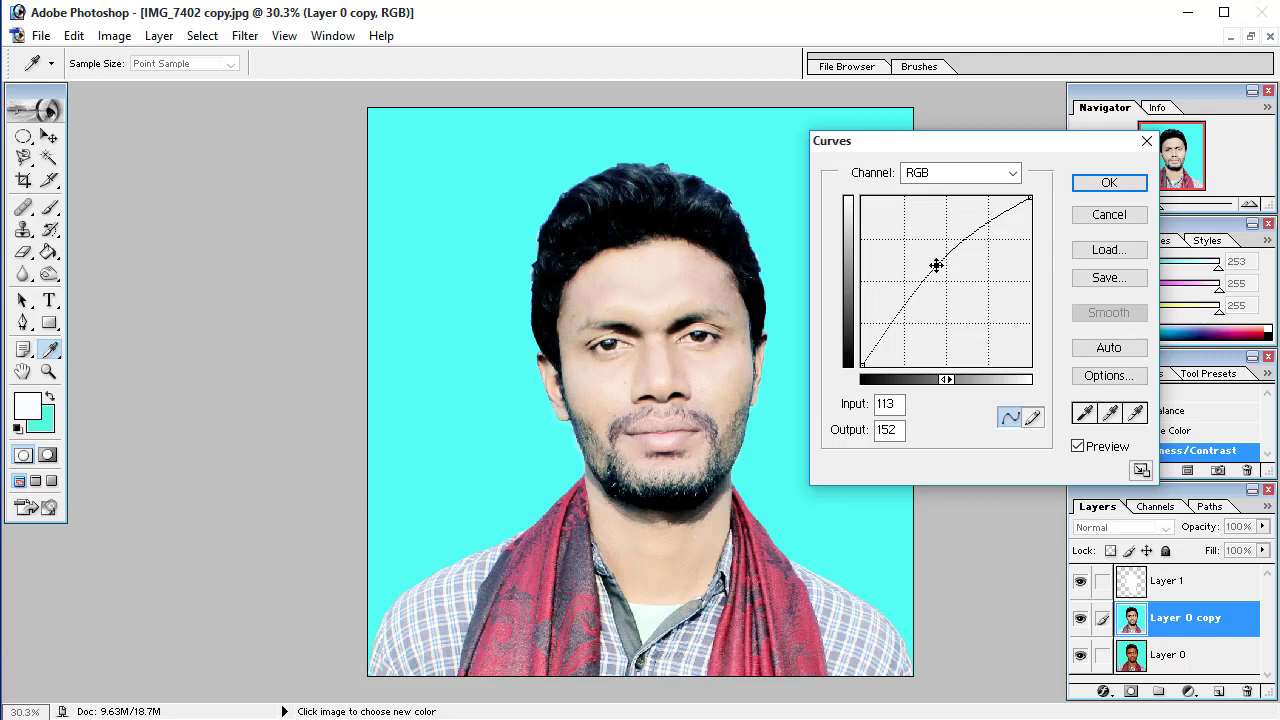
pyautogui.moveTo(936, 265)
pyautogui.mouseDown()
pyautogui.moveTo(946, 268)
pyautogui.moveTo(933, 276)
pyautogui.moveTo(944, 267)
pyautogui.mouseUp()
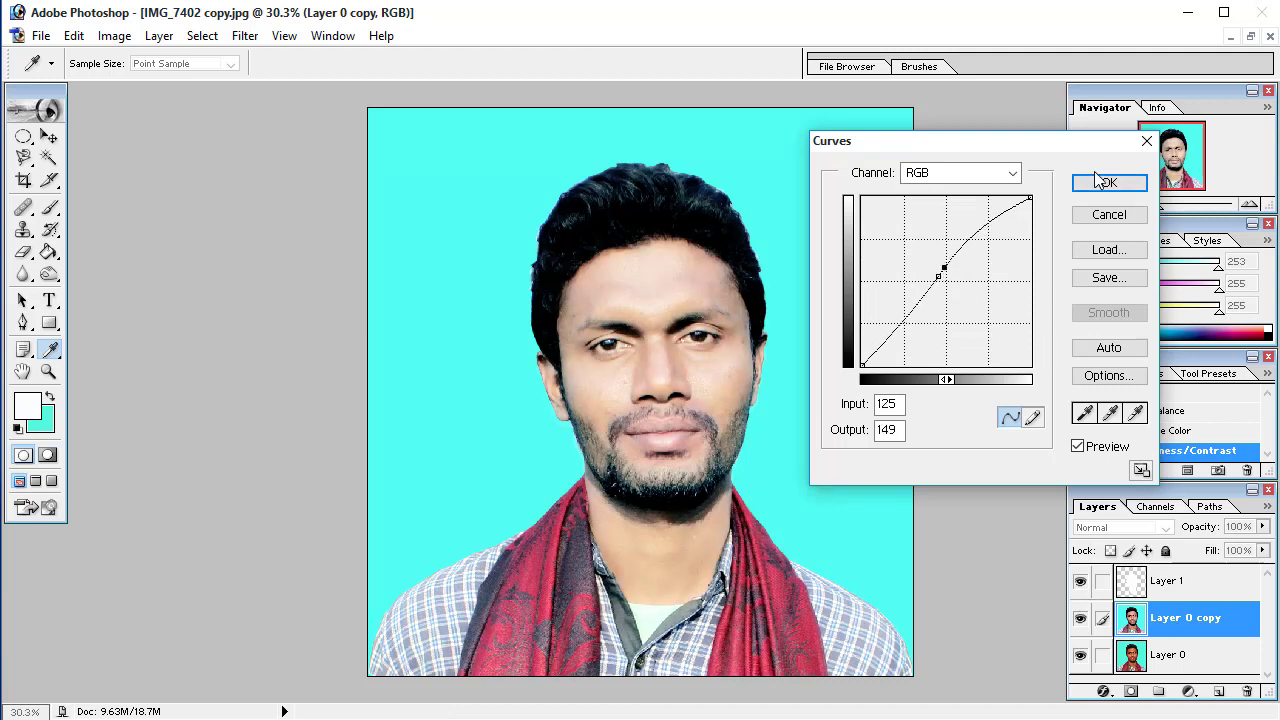
pyautogui.click(1012, 173)
pyautogui.click(950, 244)
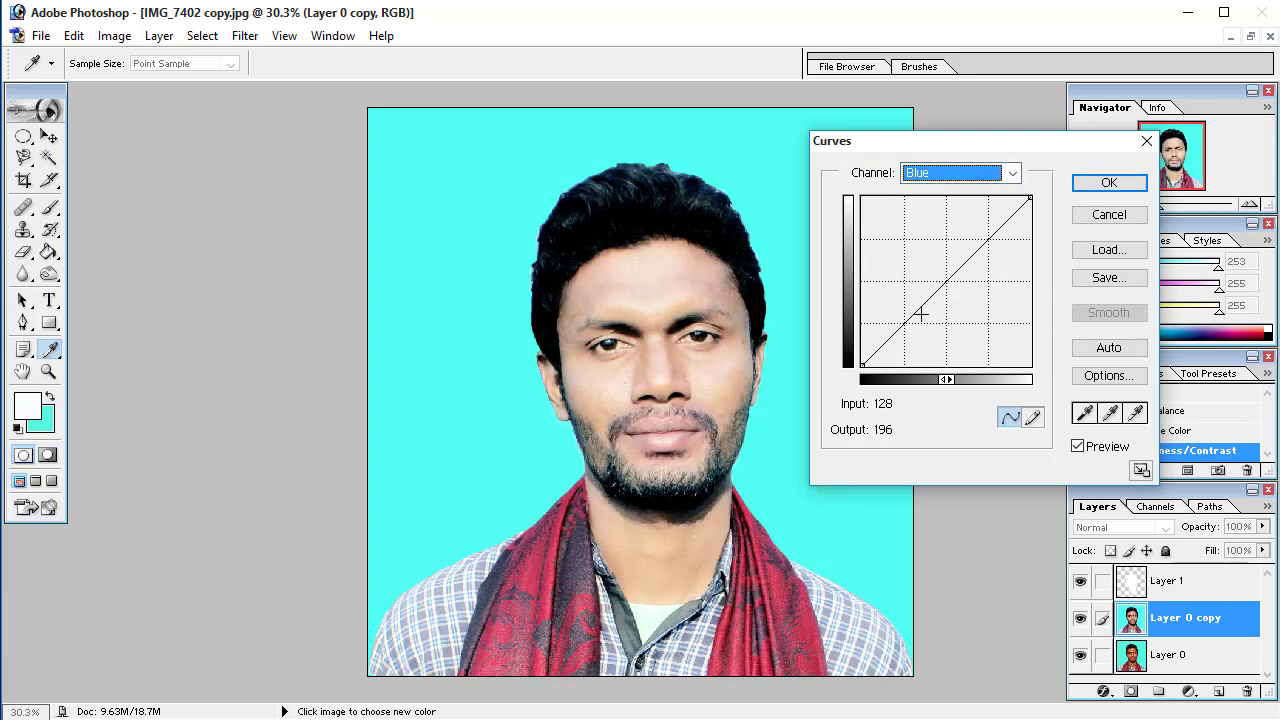
pyautogui.moveTo(946, 282); pyautogui.dragTo(946, 275)
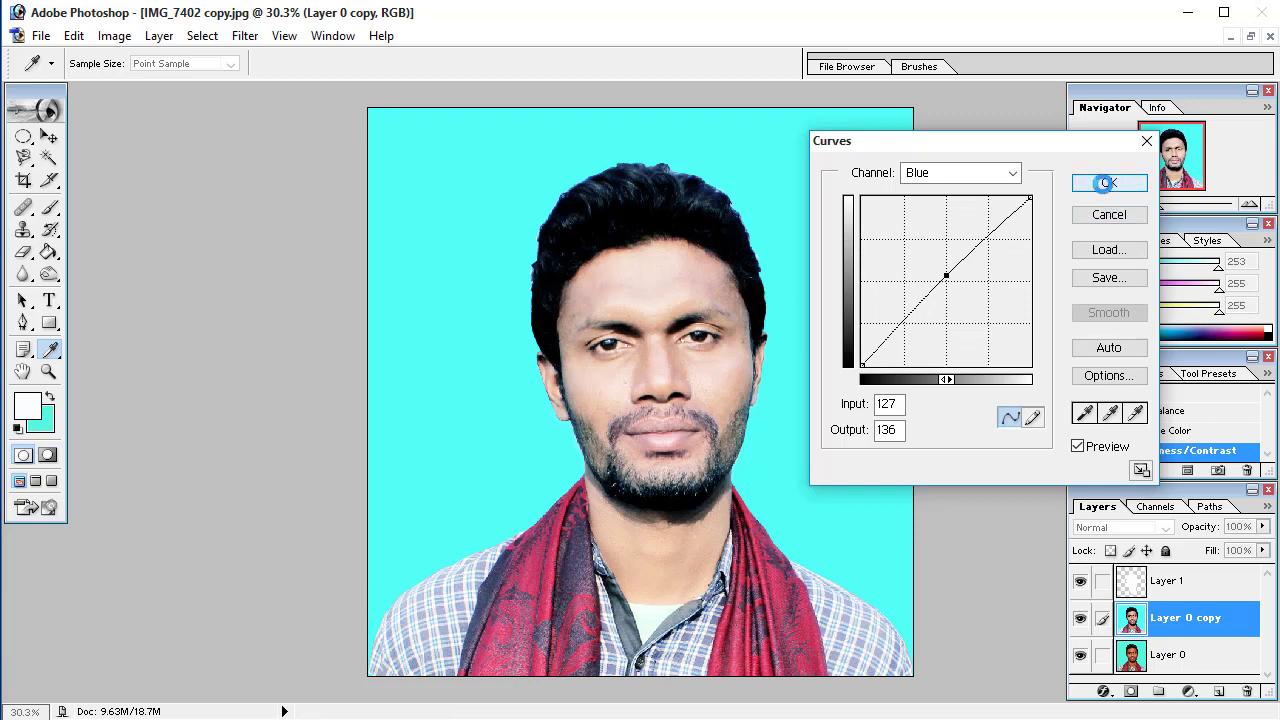
pyautogui.click(1106, 182)
pyautogui.press('v')
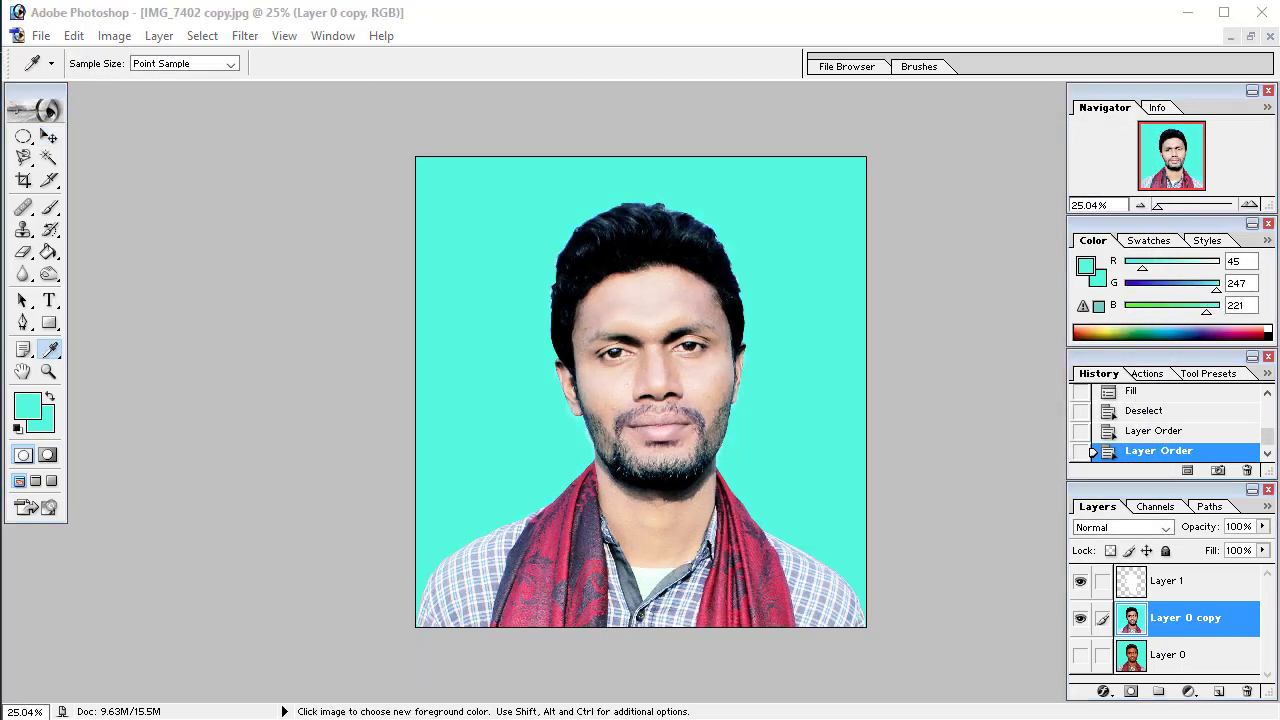
# Apply Brightness/Contrast with slightly lowered brightness and a little added contrast
pyautogui.click(114, 36)
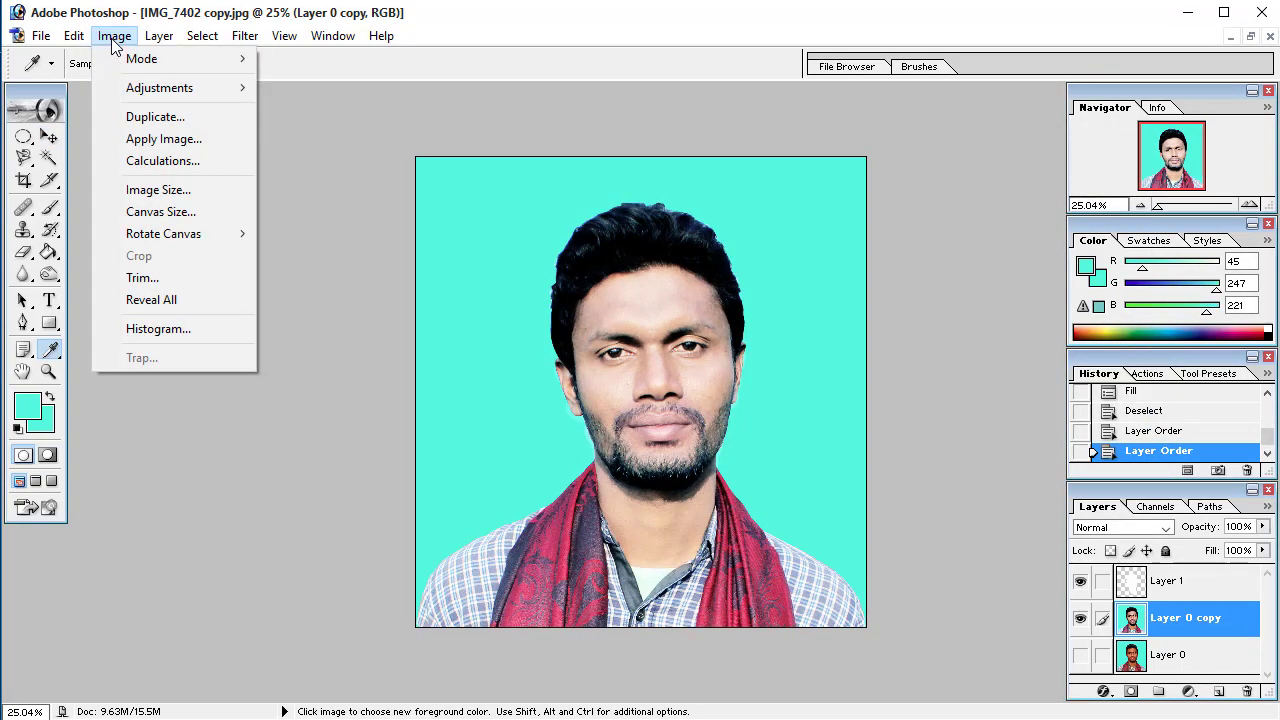
pyautogui.moveTo(159, 88)
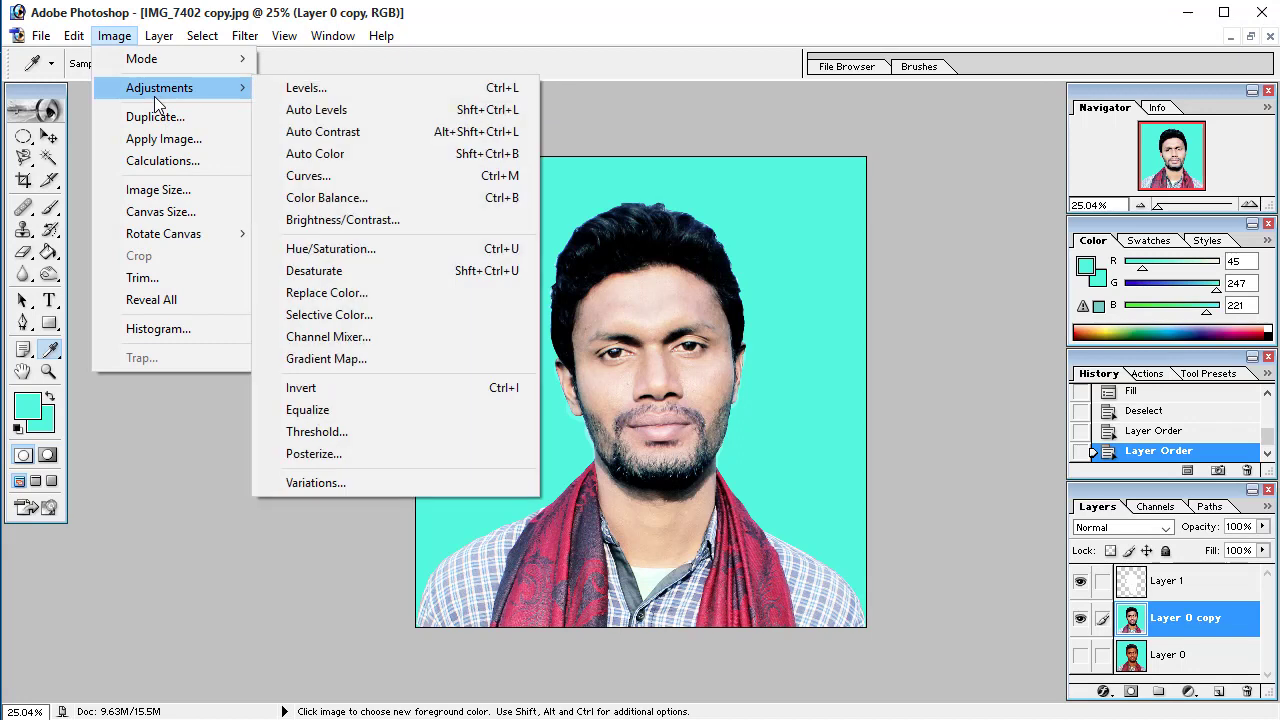
pyautogui.click(422, 230)
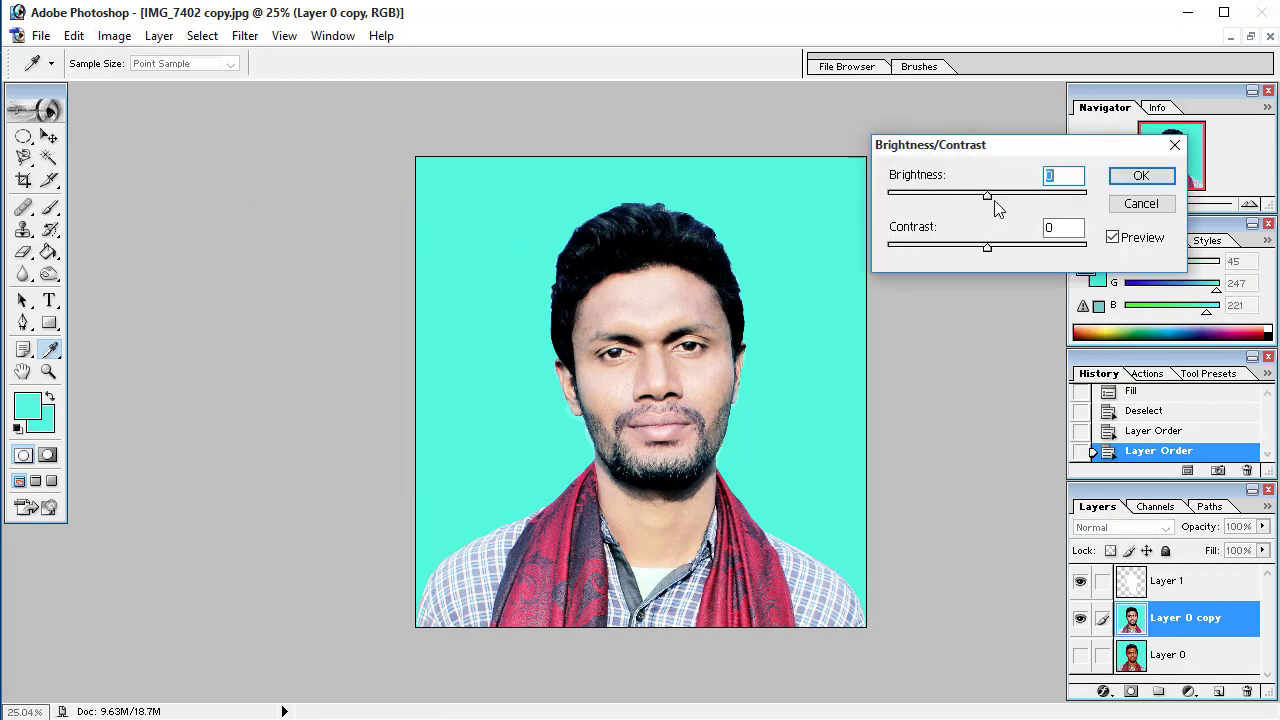
pyautogui.moveTo(990, 200); pyautogui.dragTo(978, 203)
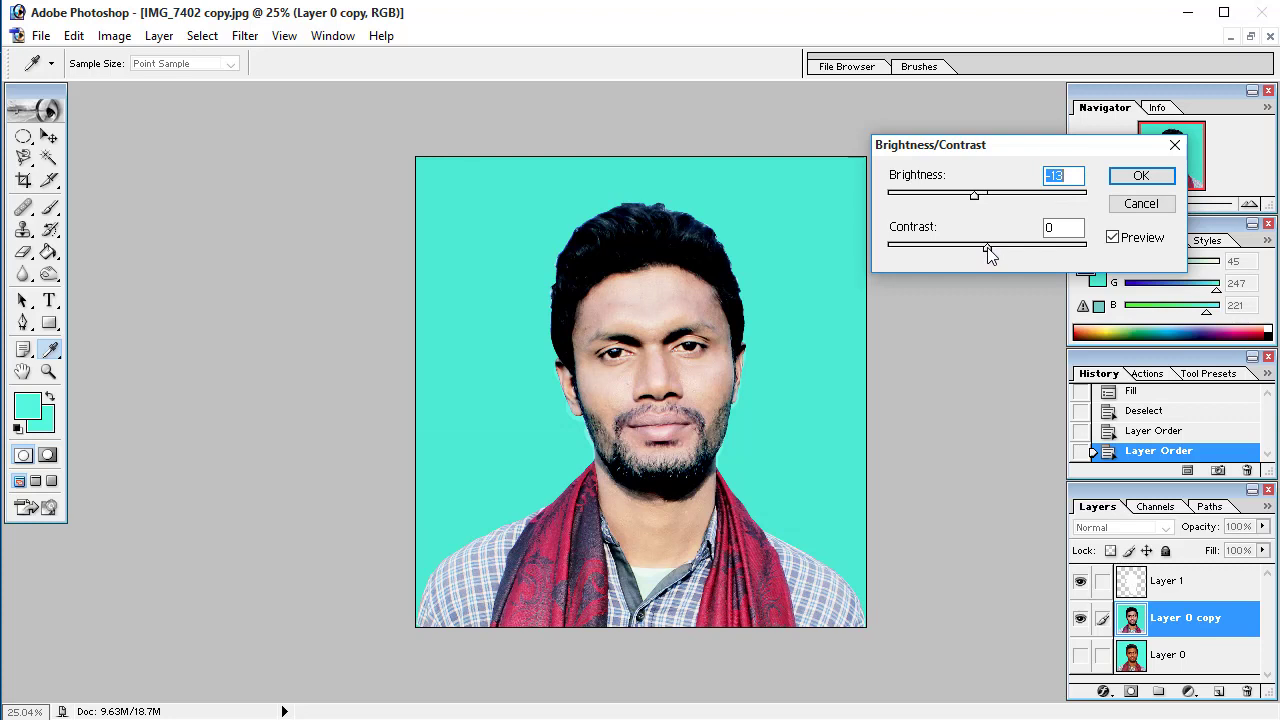
pyautogui.moveTo(988, 254); pyautogui.dragTo(1000, 254)
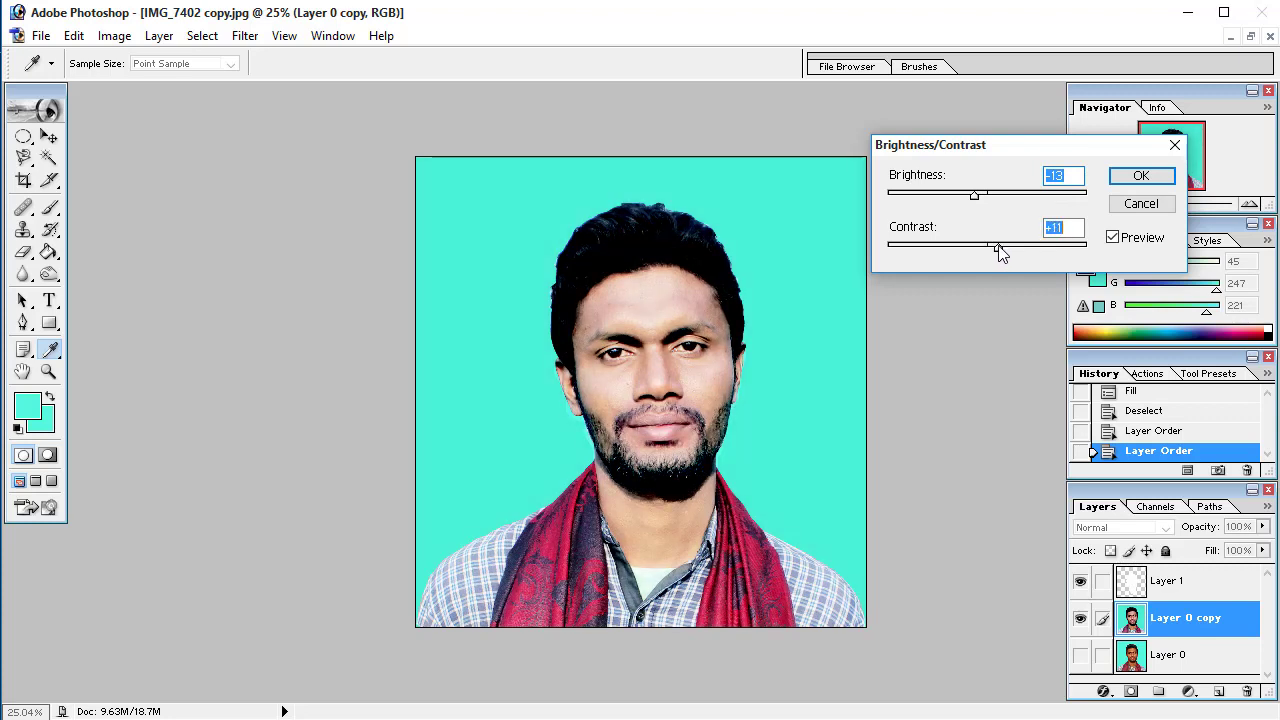
pyautogui.press('Return')
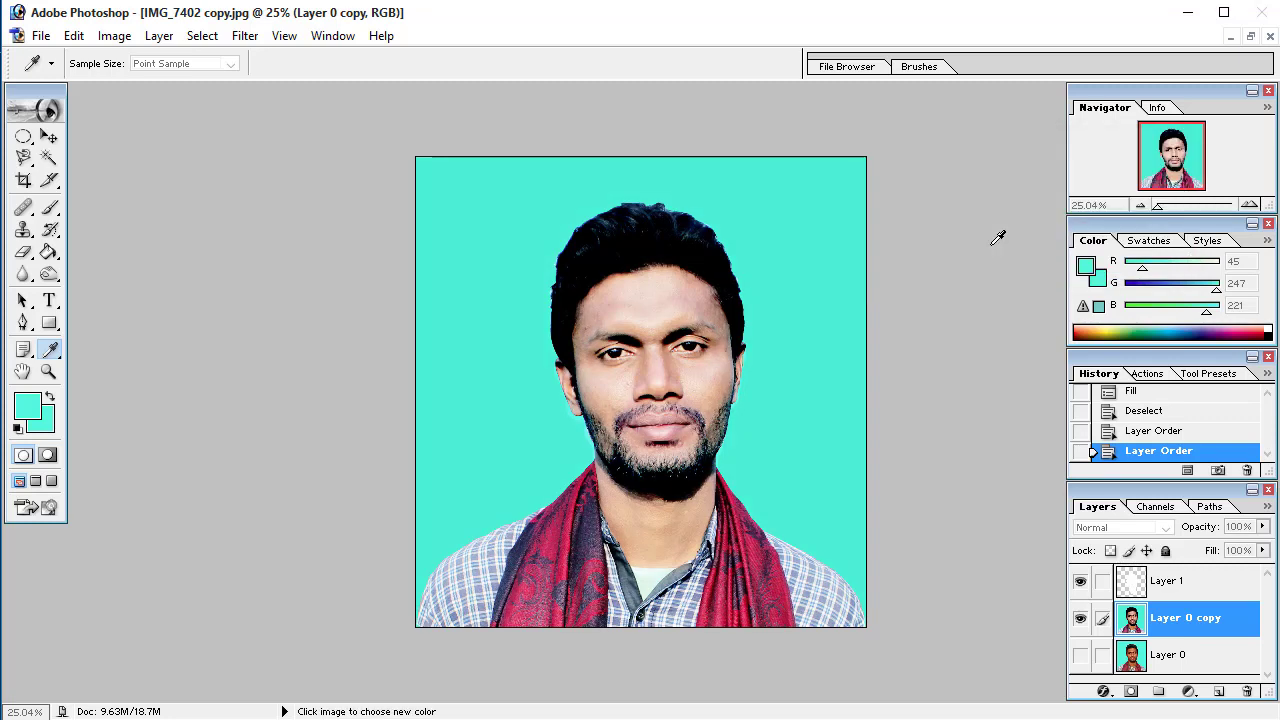
# Reapply Brightness/Contrast, finishing at -19 brightness and +6 contrast
pyautogui.hotkey('ctrl', 'alt', 'b')
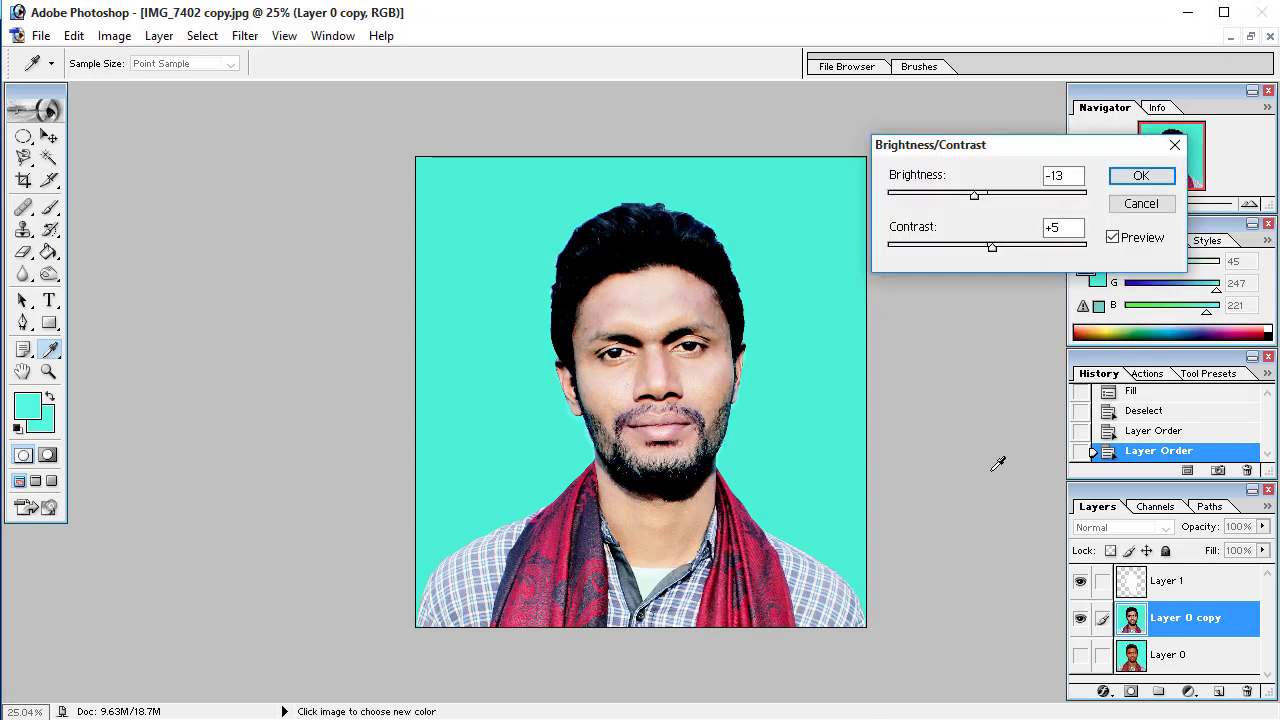
pyautogui.click(994, 251)
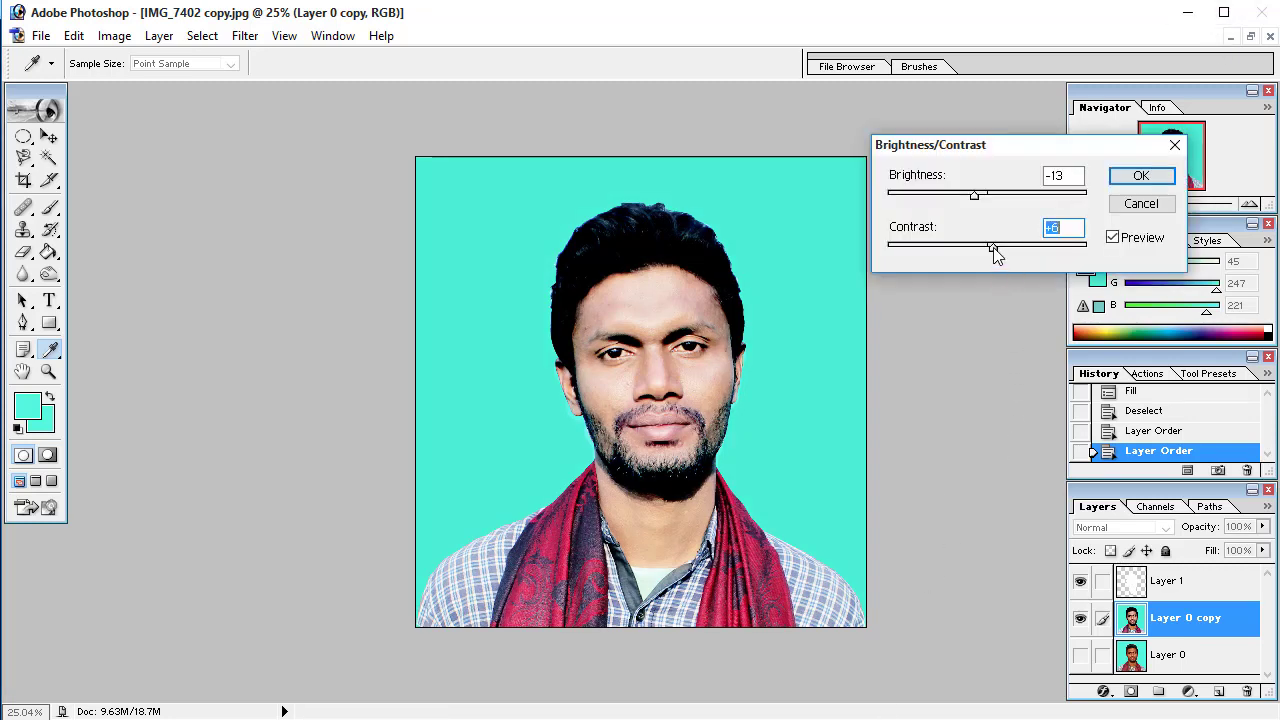
pyautogui.moveTo(994, 251); pyautogui.dragTo(995, 253)
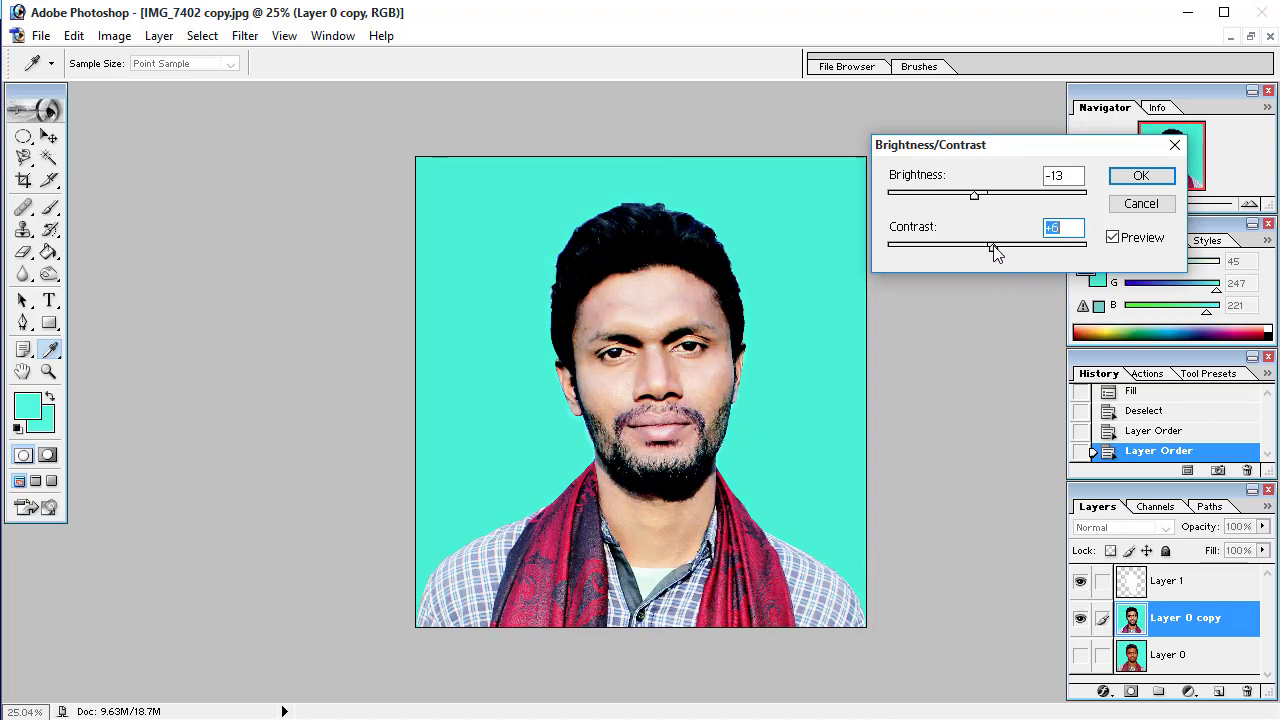
pyautogui.moveTo(977, 198)
pyautogui.mouseDown()
pyautogui.moveTo(961, 198)
pyautogui.moveTo(971, 204)
pyautogui.mouseUp()
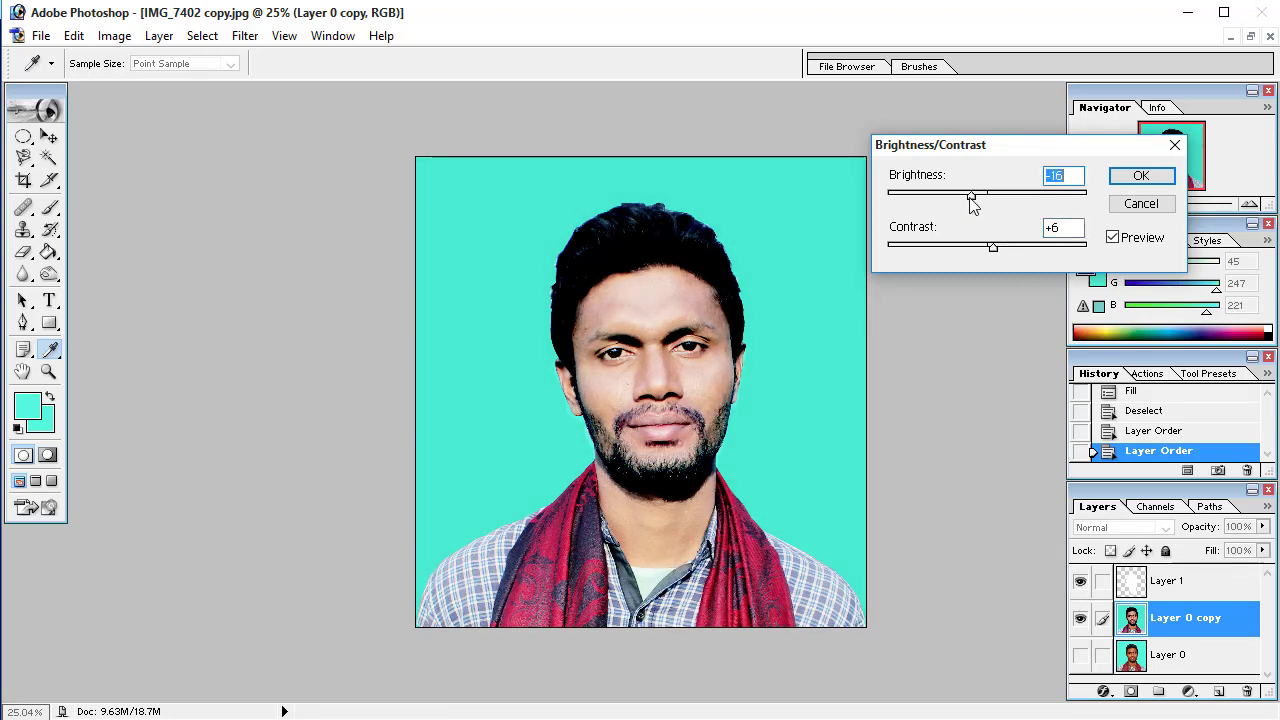
pyautogui.click(1141, 176)
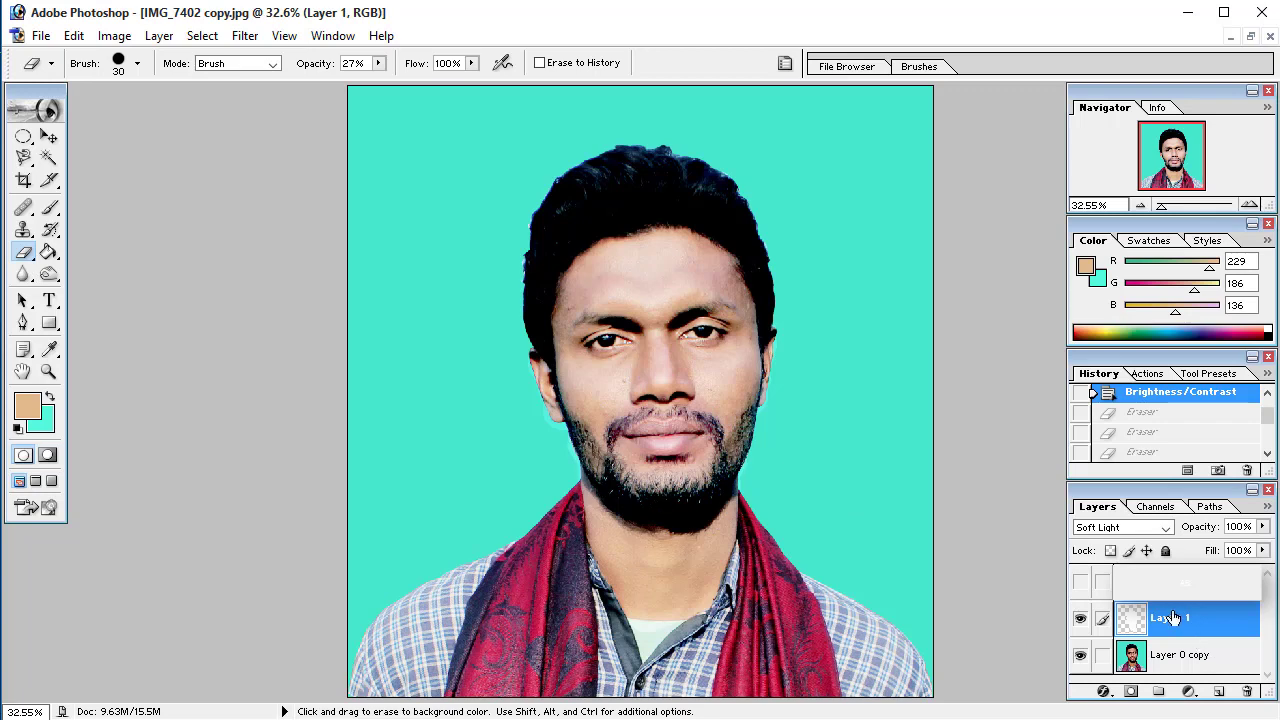
# Make Layer 1 active and choose the plain Eraser Tool
pyautogui.click(1175, 662)
pyautogui.click(1178, 612)
pyautogui.click(28, 258)
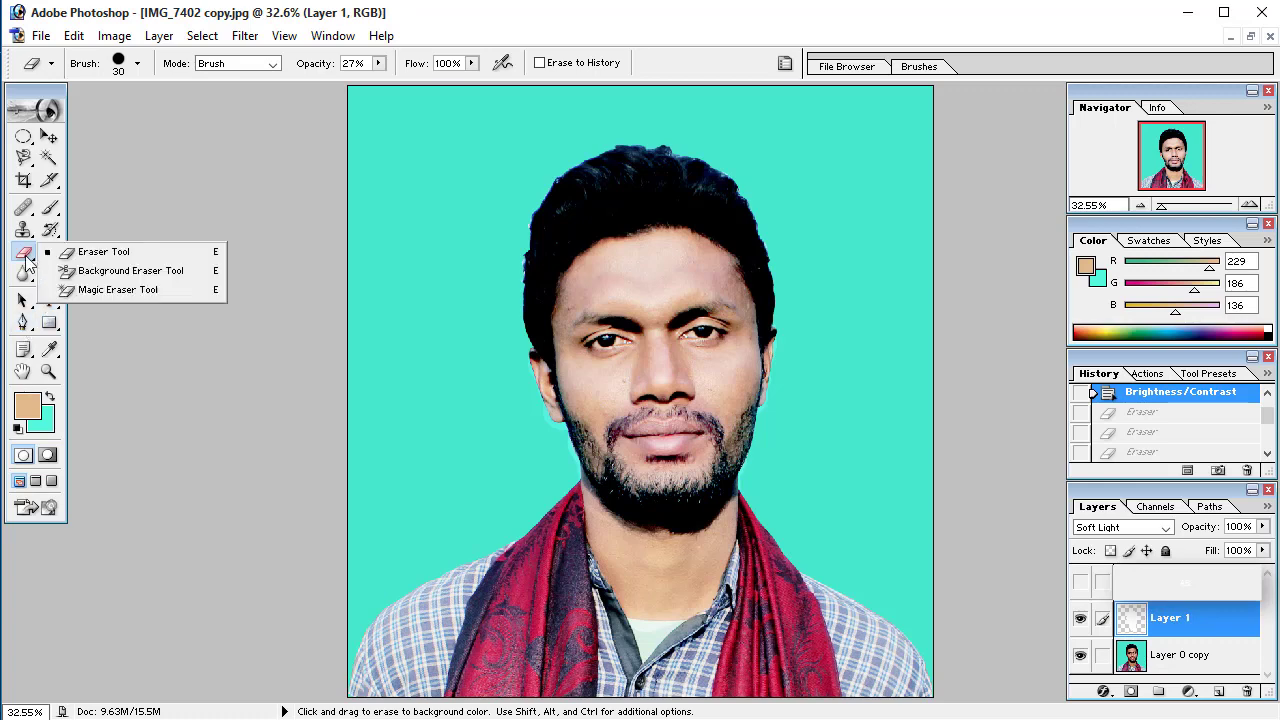
pyautogui.click(79, 255)
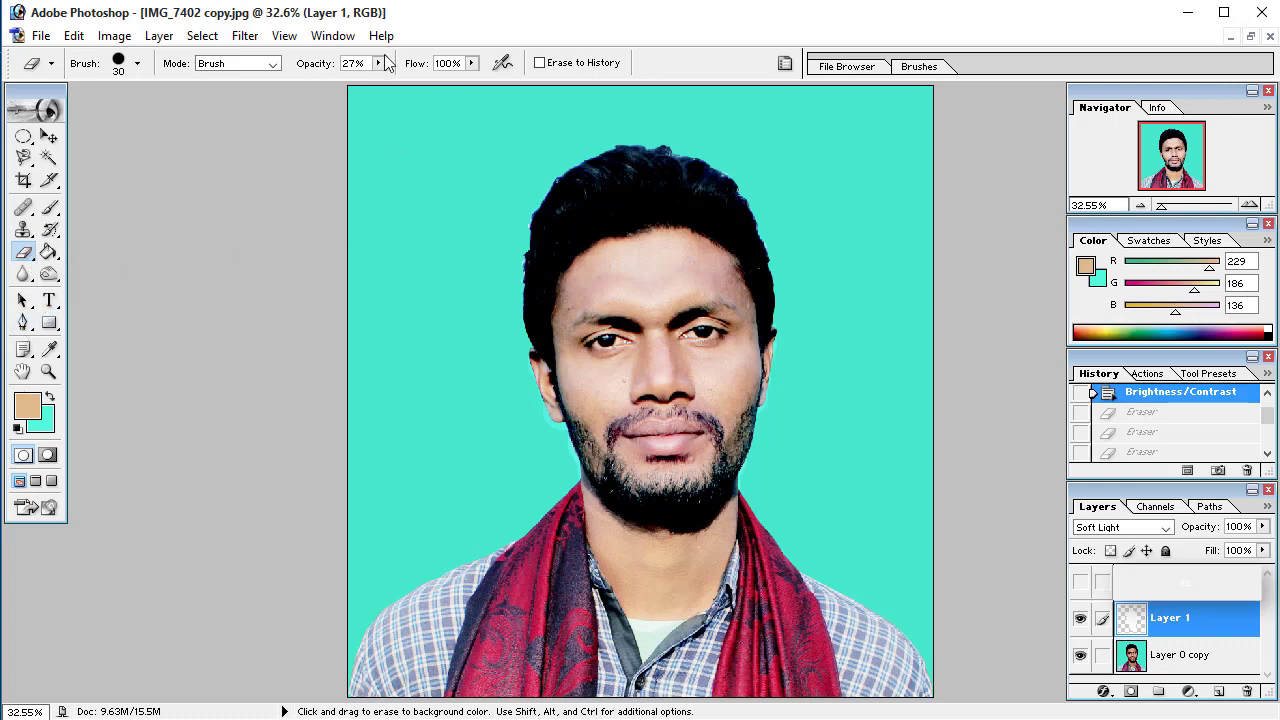
# Set eraser opacity to 28% and erase the Soft Light layer along the beard edge
pyautogui.click(379, 64)
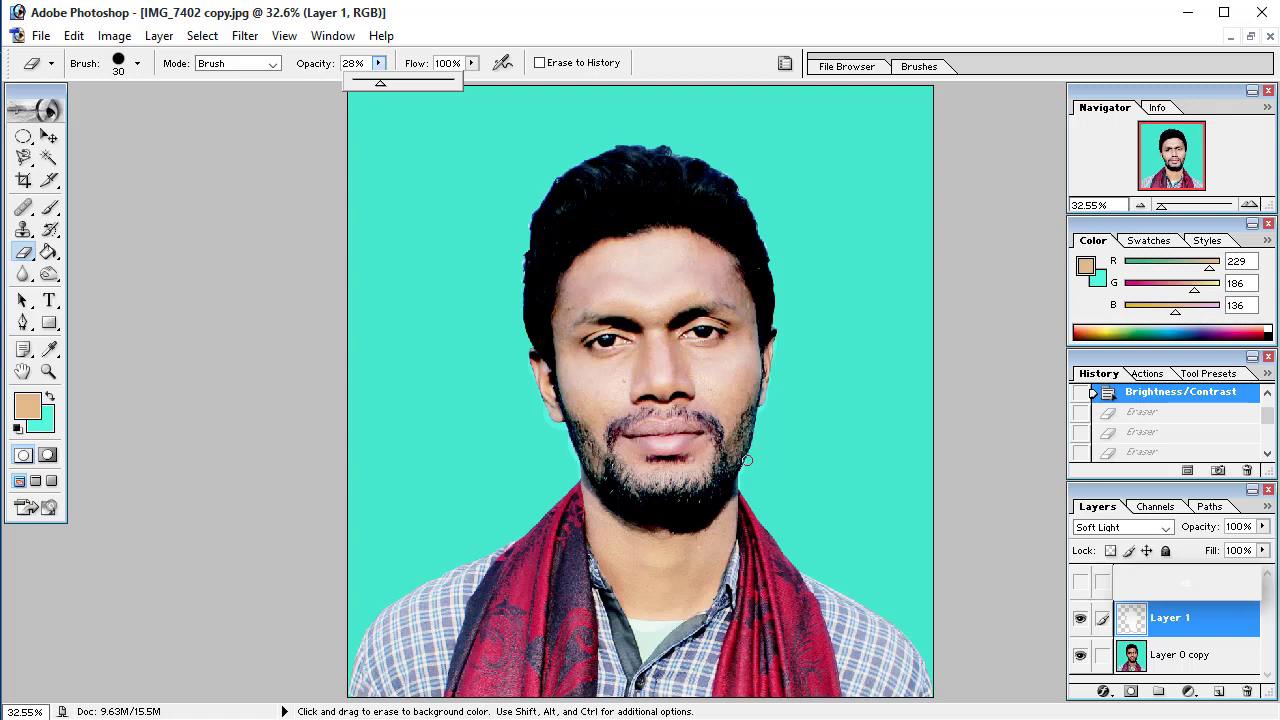
pyautogui.scroll(1, 746, 460)
pyautogui.scroll(1, 746, 460)
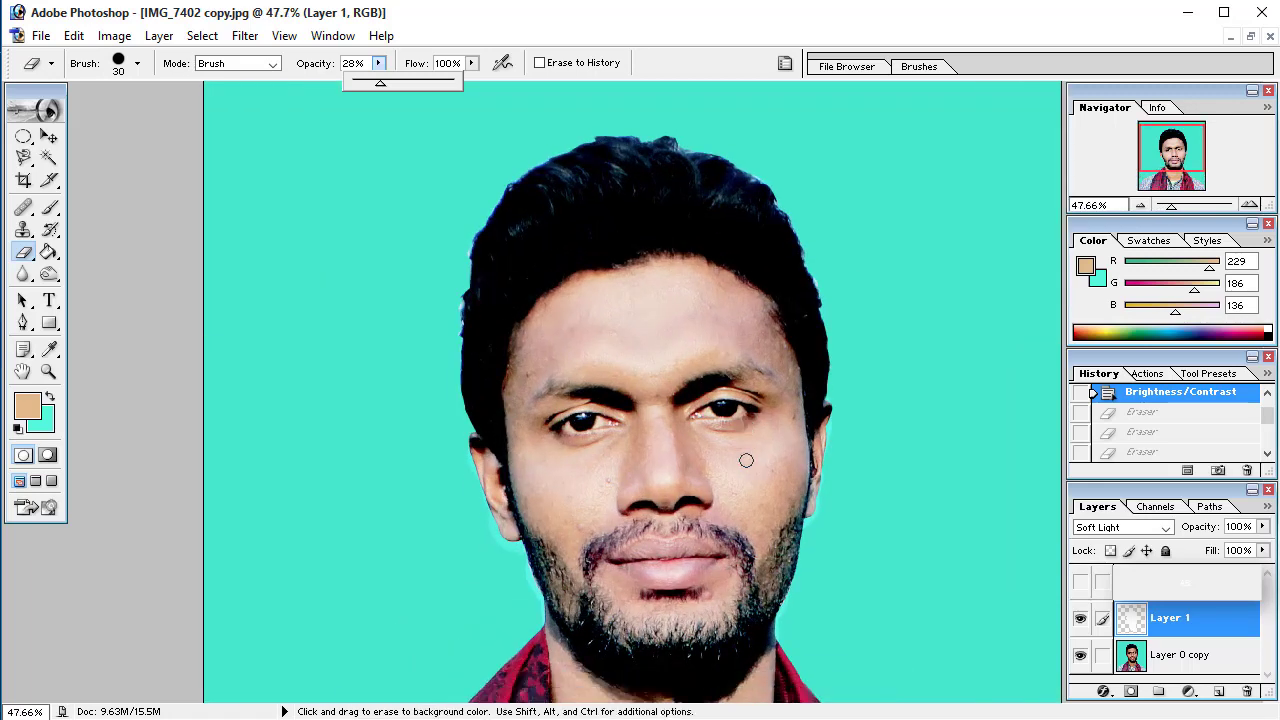
pyautogui.scroll(-2, 746, 460)
pyautogui.scroll(-2, 740, 480)
pyautogui.scroll(-1, 729, 510)
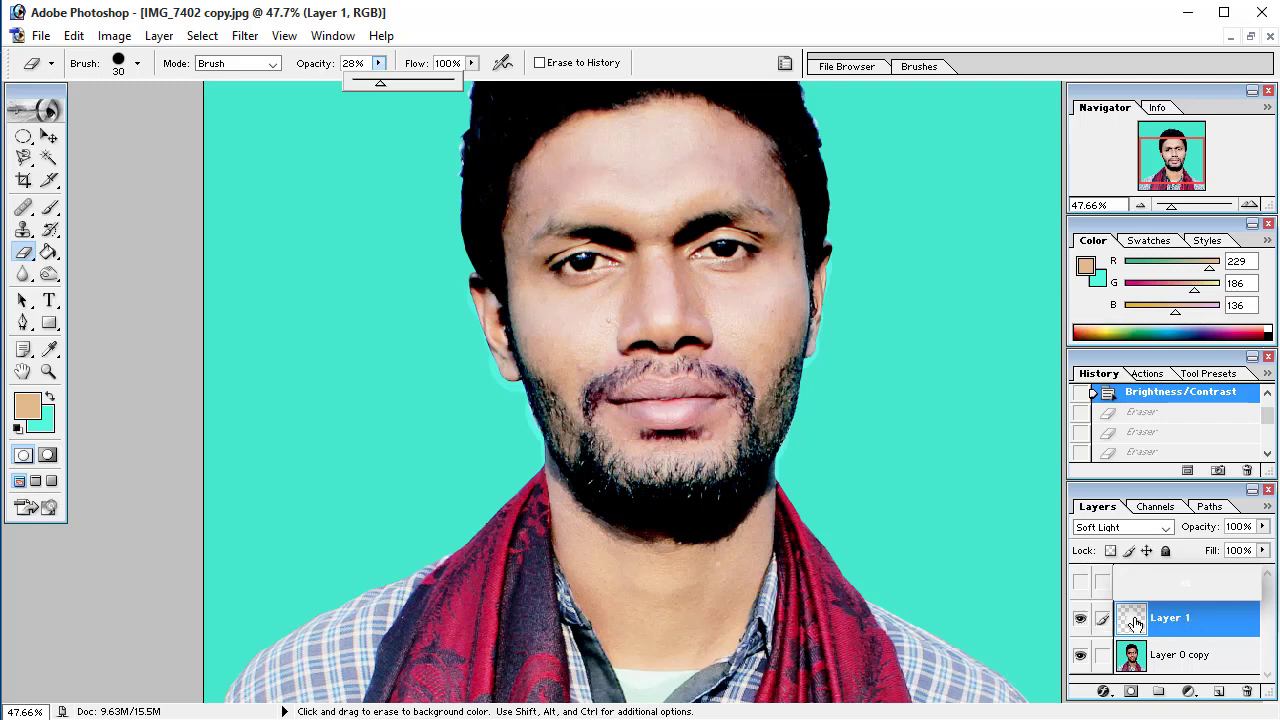
pyautogui.click(1146, 623)
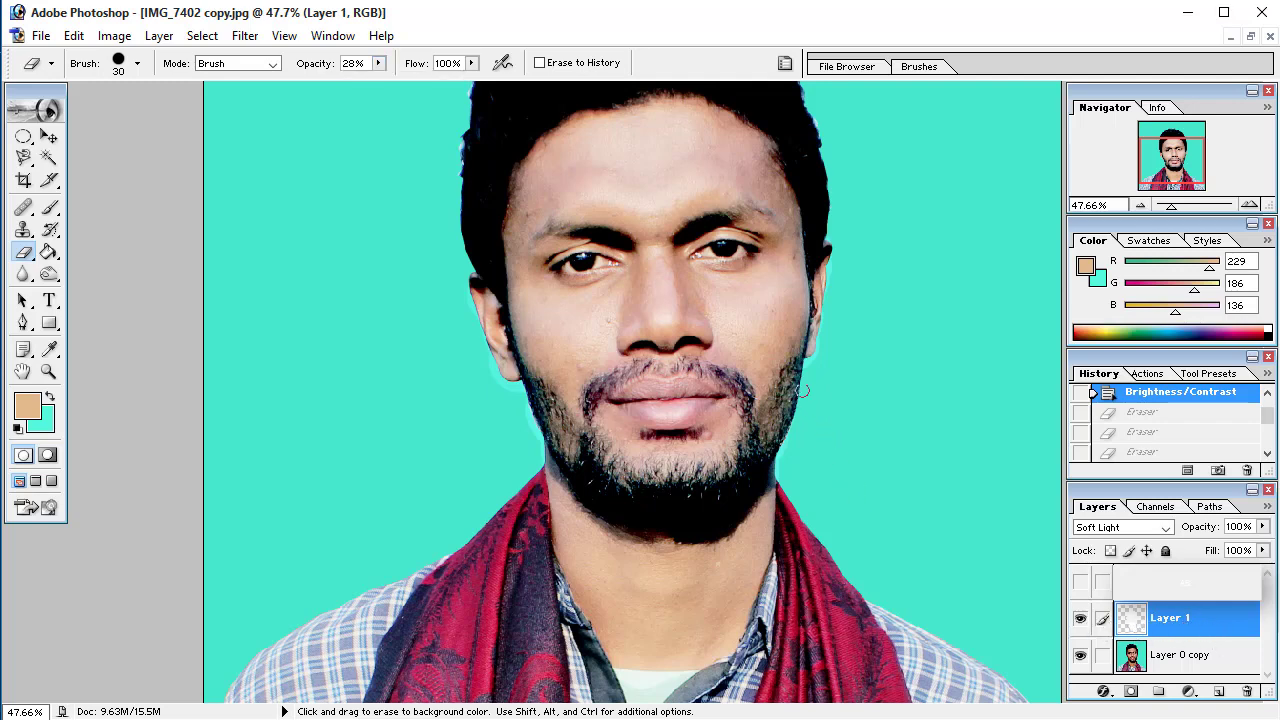
pyautogui.moveTo(788, 378); pyautogui.dragTo(757, 437)
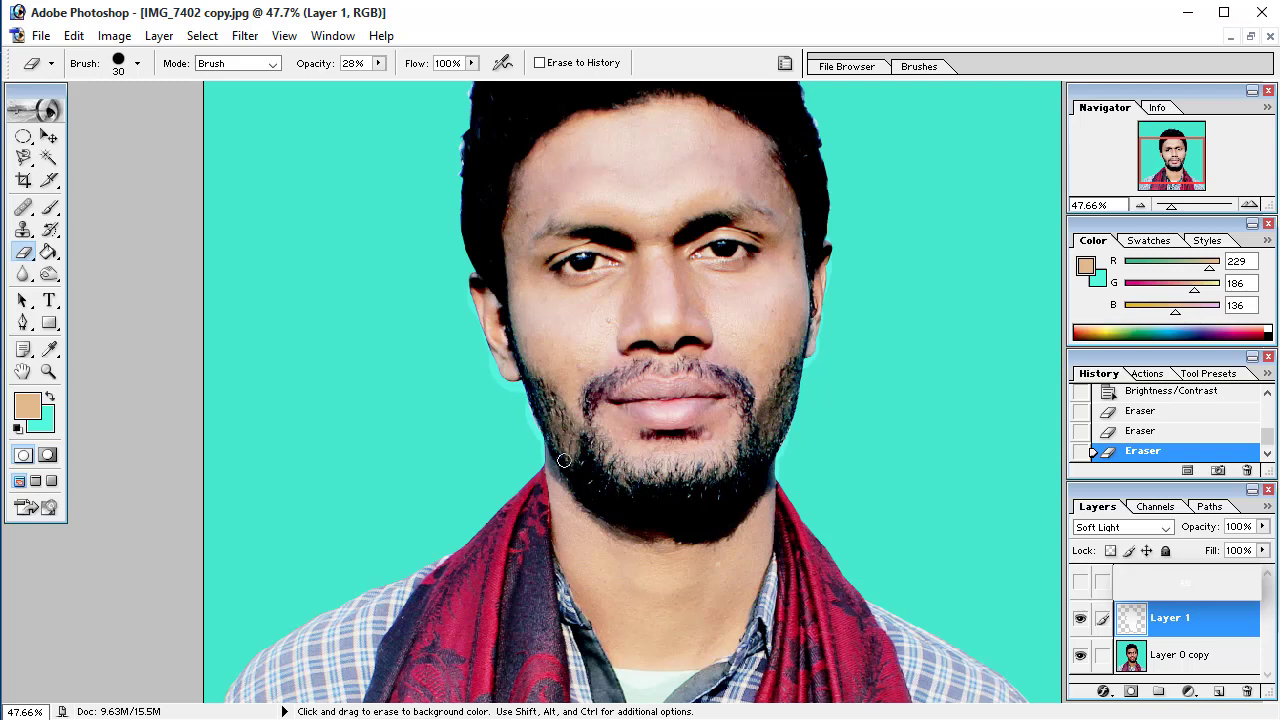
# Erase Soft Light brightening along the beard edge, repositioning the view over the lips and jaw
pyautogui.moveTo(537, 384); pyautogui.dragTo(535, 412)
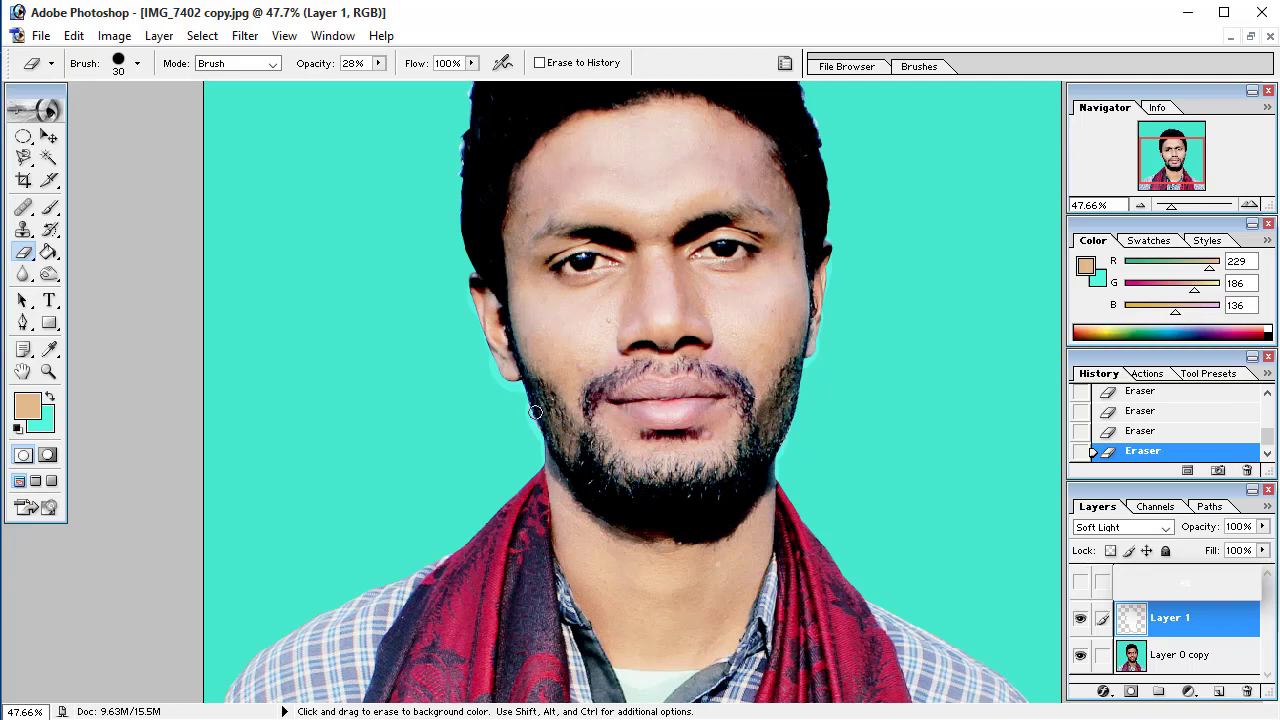
pyautogui.scroll(-2, 540, 432)
pyautogui.scroll(3, 589, 428)
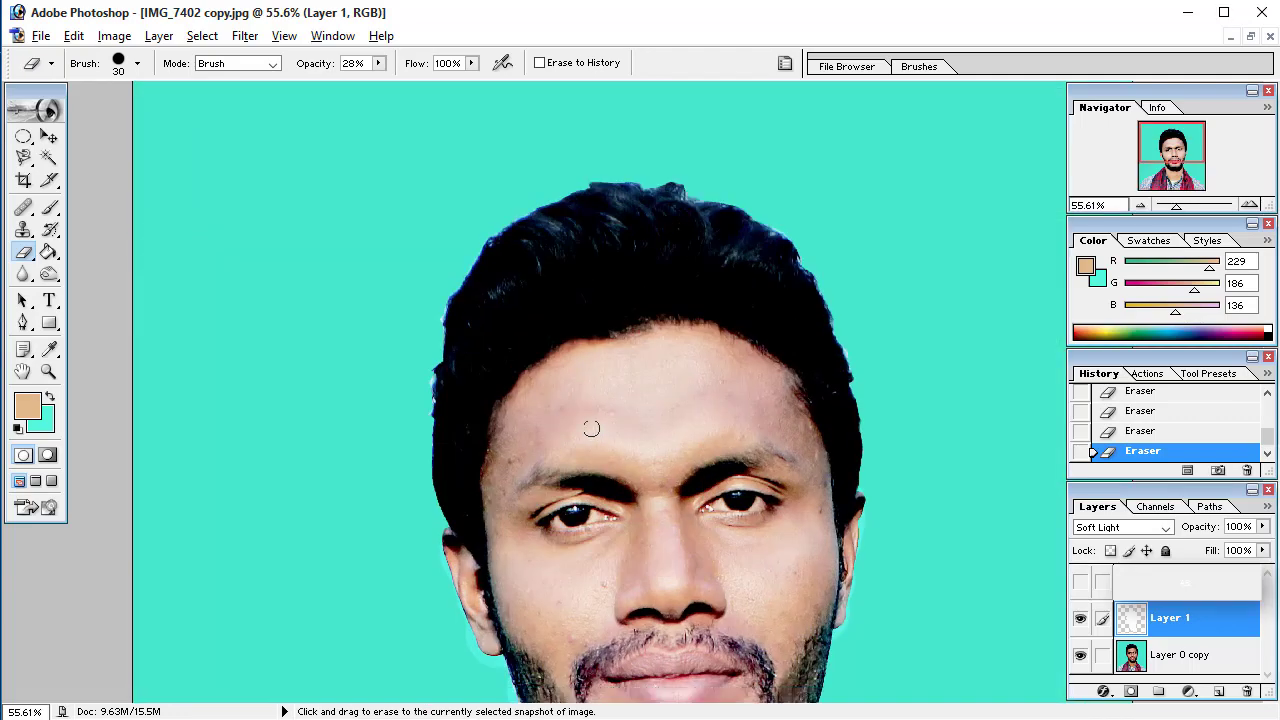
pyautogui.scroll(5, 591, 426)
pyautogui.moveTo(820, 509)
pyautogui.mouseDown()
pyautogui.moveTo(601, 453)
pyautogui.moveTo(608, 323)
pyautogui.mouseUp()
pyautogui.moveTo(650, 532)
pyautogui.mouseDown()
pyautogui.moveTo(703, 257)
pyautogui.moveTo(759, 415)
pyautogui.mouseUp()
pyautogui.scroll(1, 757, 414)
pyautogui.scroll(-1, 755, 418)
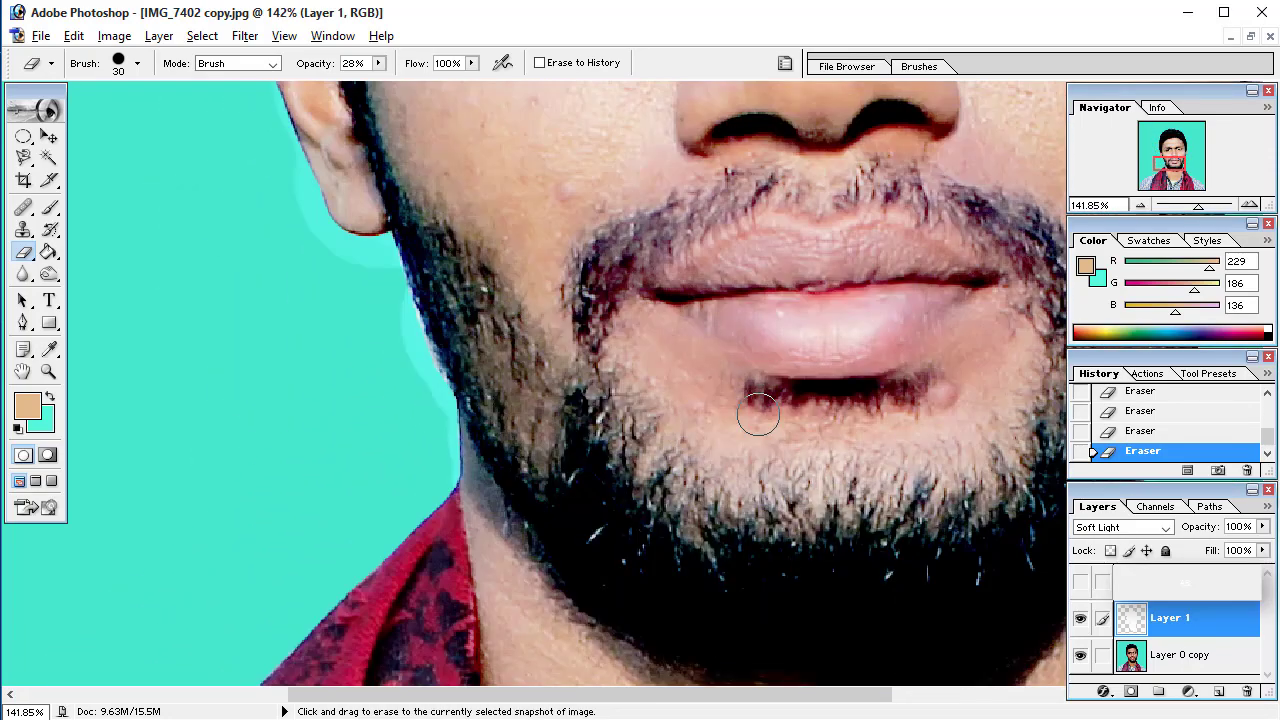
pyautogui.scroll(-1, 751, 424)
pyautogui.moveTo(640, 420); pyautogui.dragTo(688, 512)
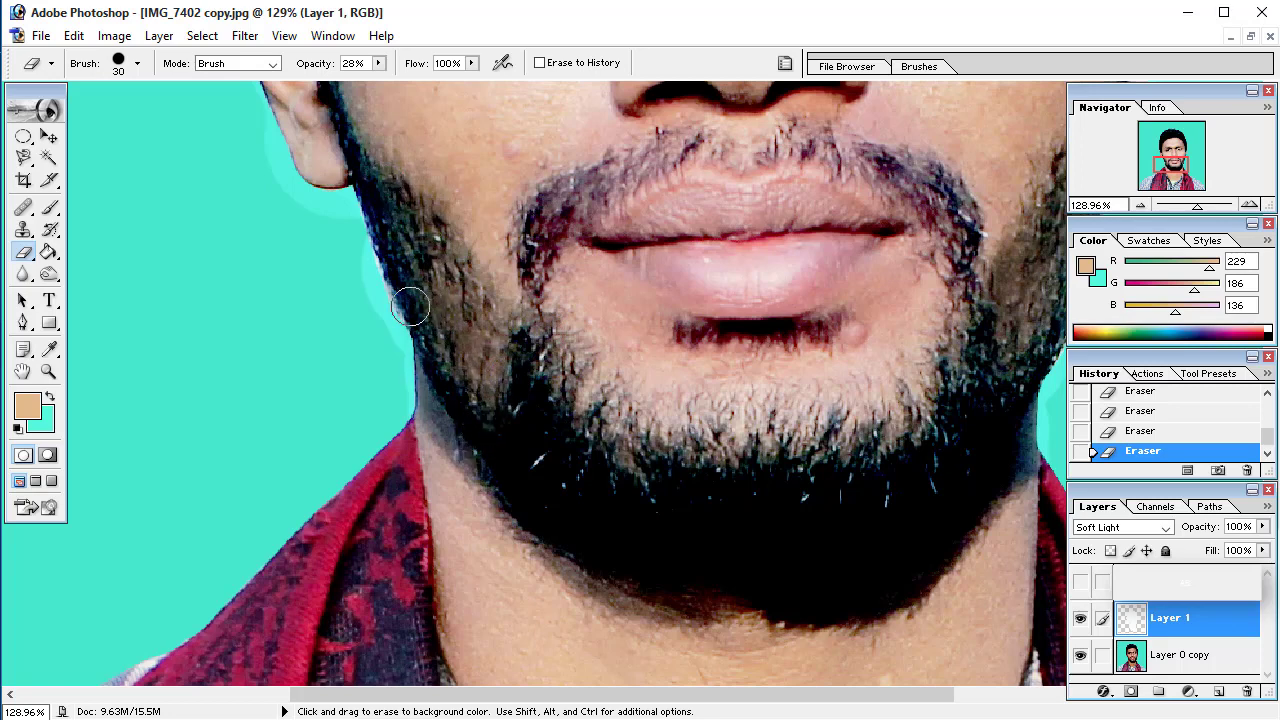
# Undo the stray jawline stroke, faintly erase along the mustache, and shrink the brush to 10
pyautogui.hotkey('ctrl', 'z')
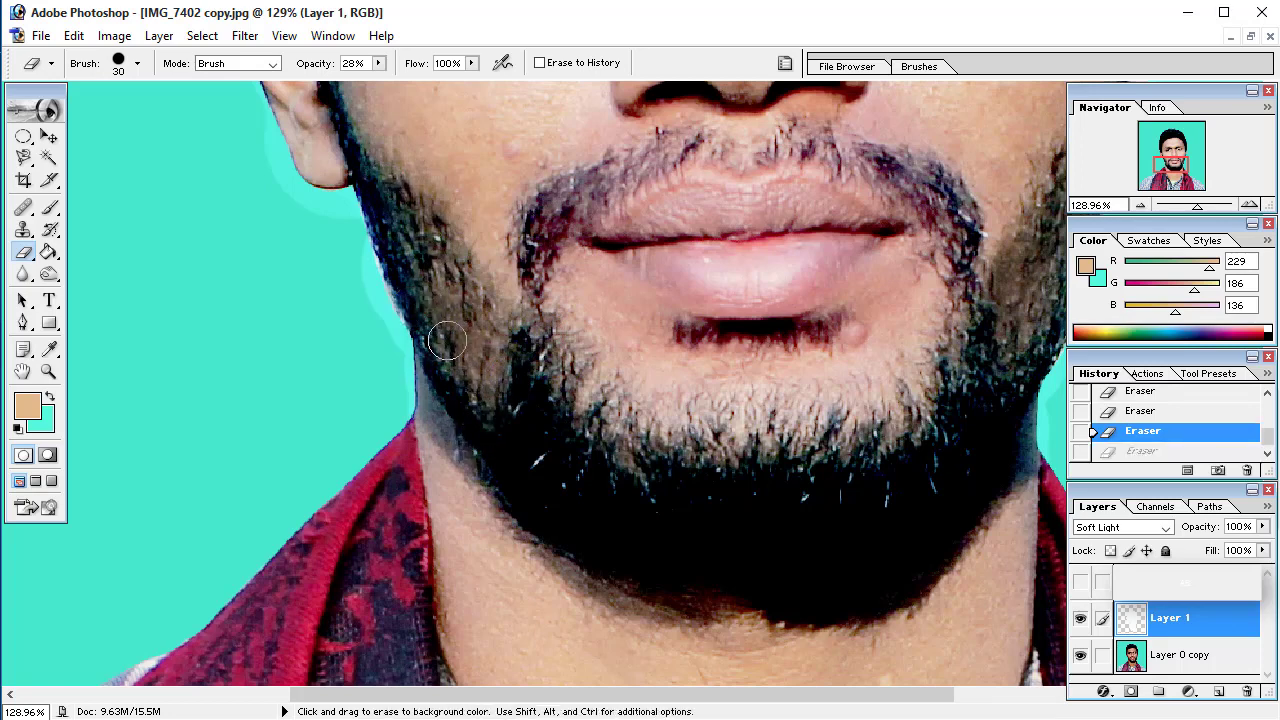
pyautogui.moveTo(382, 236); pyautogui.dragTo(374, 226)
pyautogui.scroll(2, 760, 314)
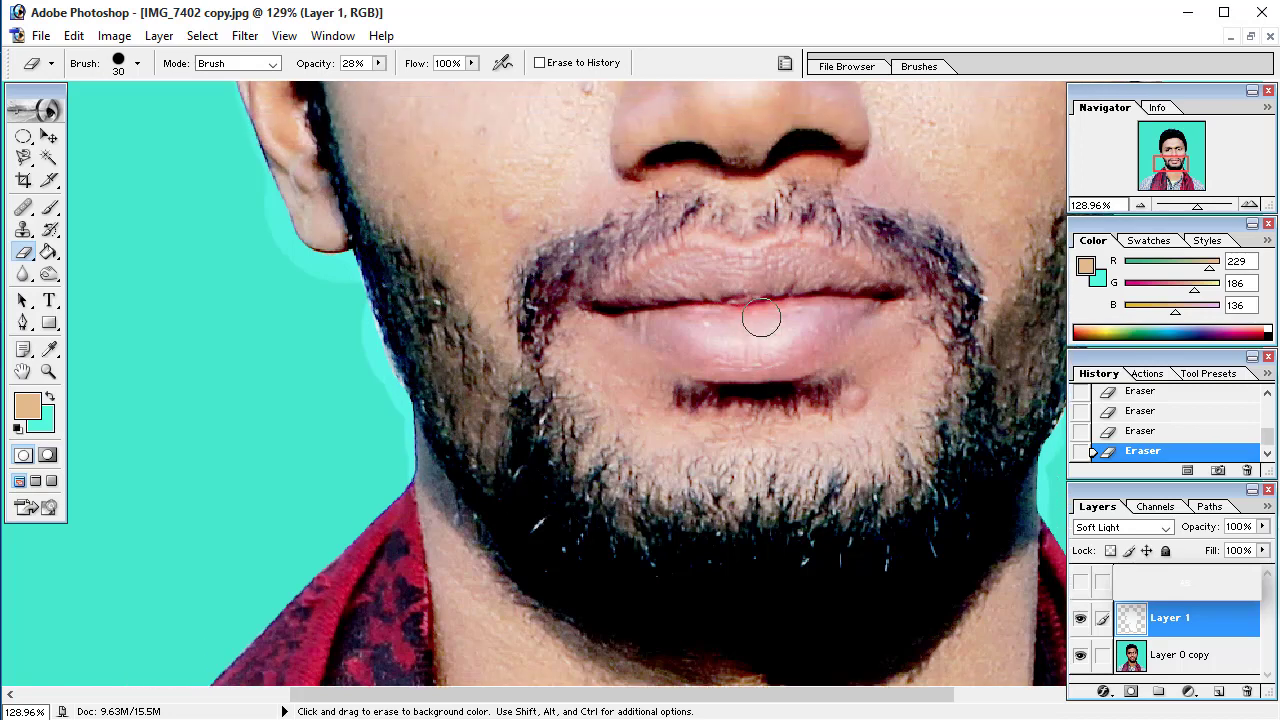
pyautogui.scroll(1, 760, 314)
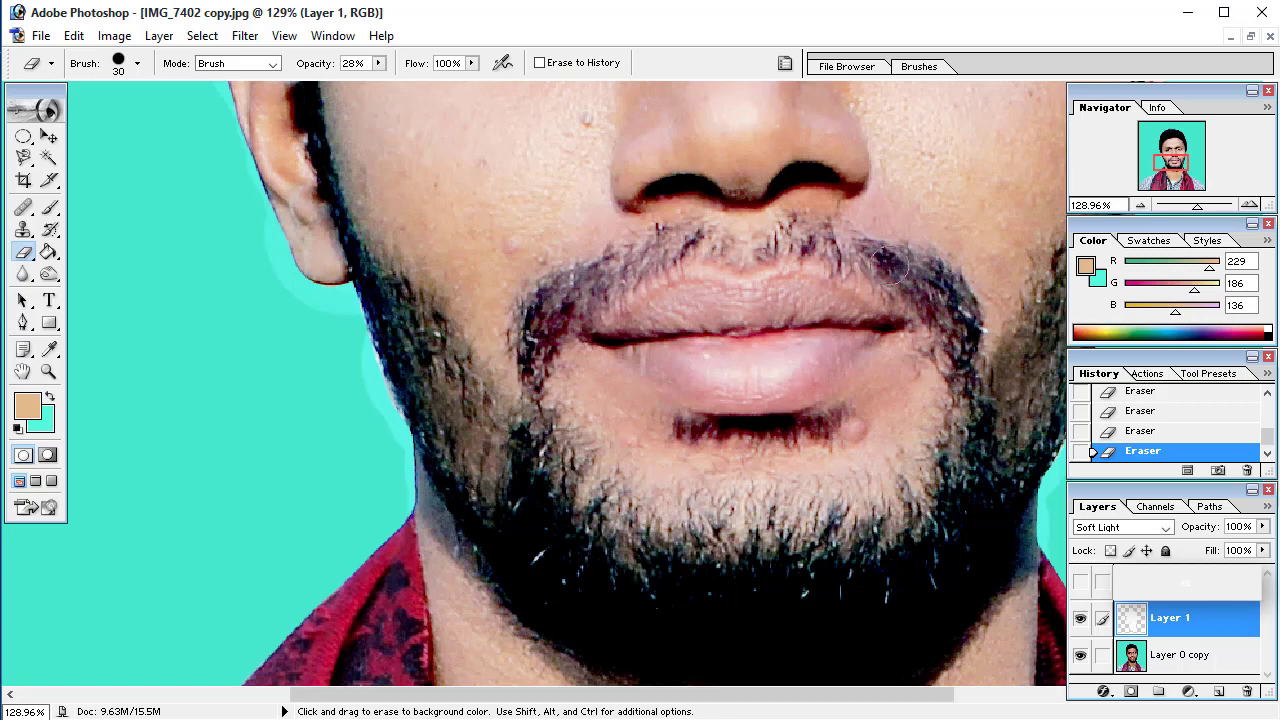
pyautogui.moveTo(822, 253)
pyautogui.mouseDown()
pyautogui.moveTo(682, 238)
pyautogui.moveTo(557, 295)
pyautogui.moveTo(535, 357)
pyautogui.mouseUp()
pyautogui.press('[')
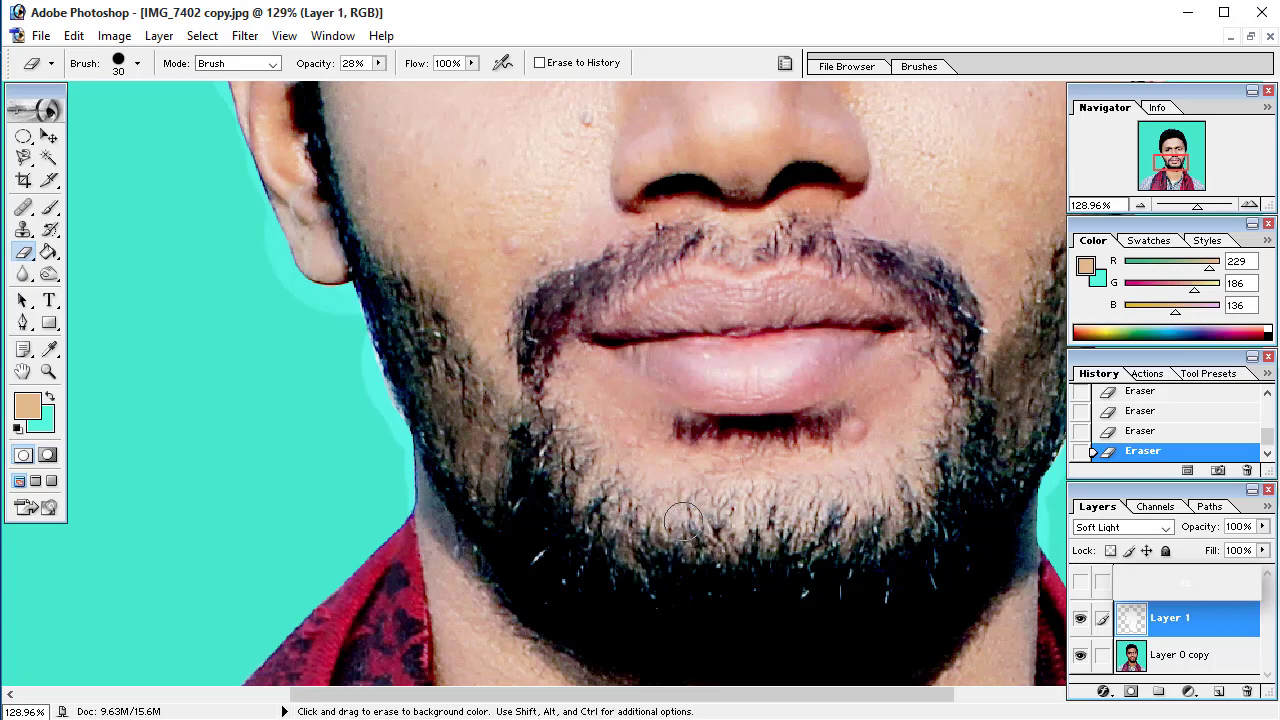
pyautogui.press('[')
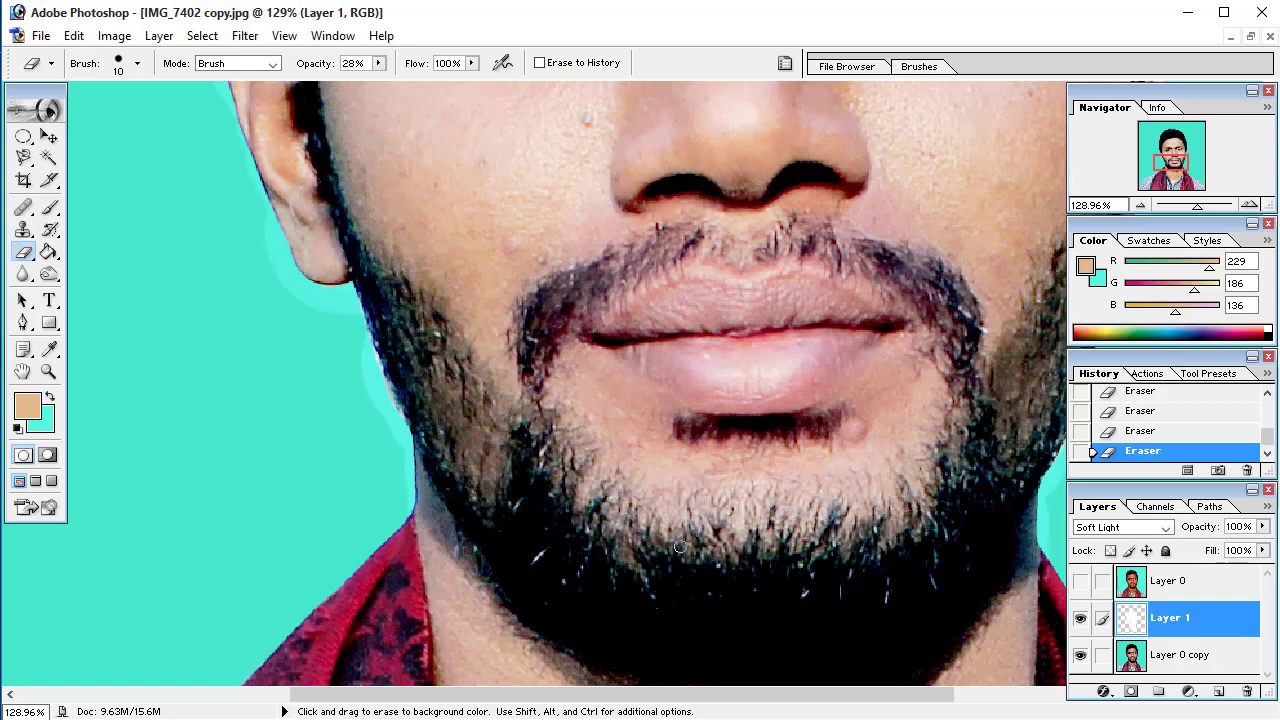
# Lightly erase over the lower beard with a 40 px eraser at 15% opacity
pyautogui.press(']')
pyautogui.press('[')
pyautogui.press(']')
pyautogui.press(']')
pyautogui.press(']')
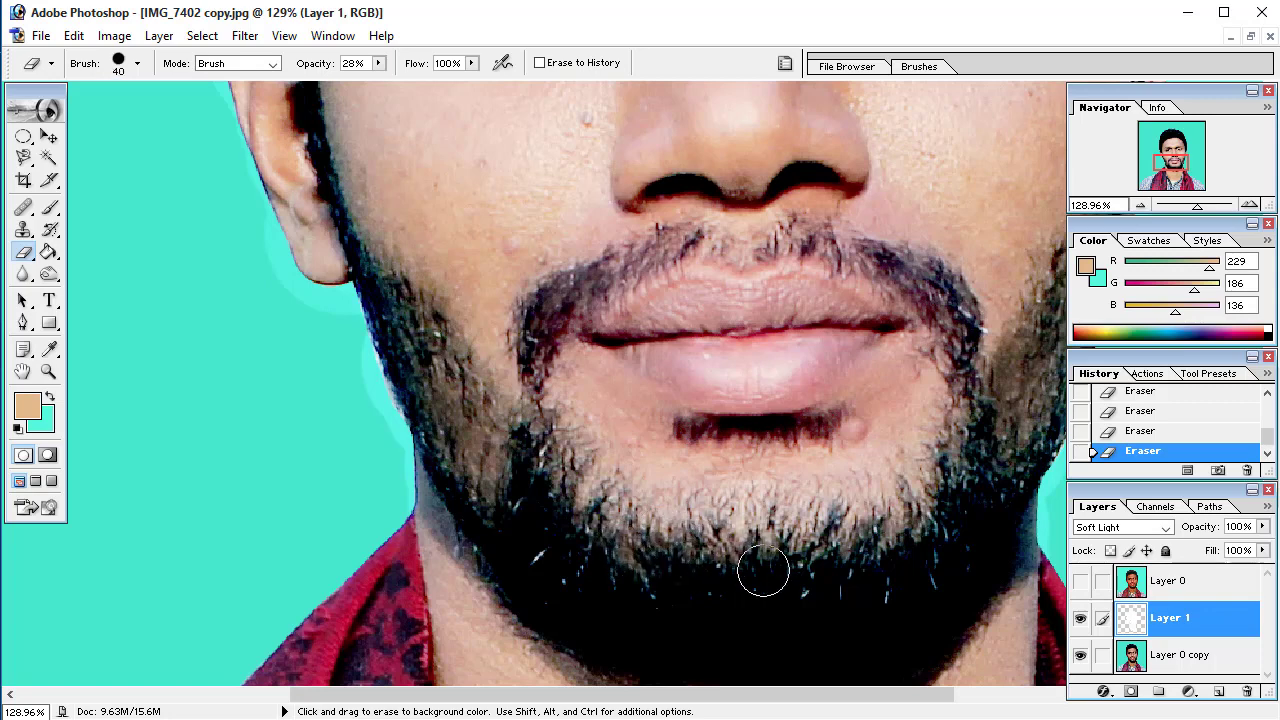
pyautogui.click(378, 63)
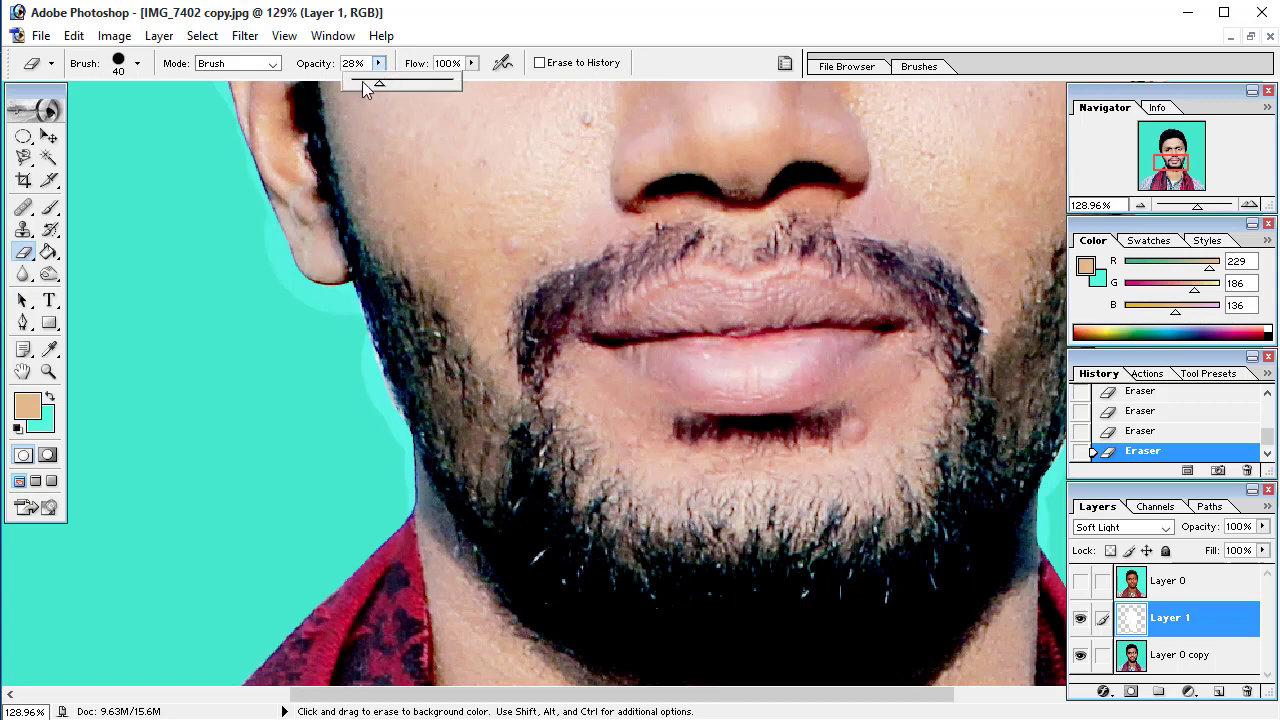
pyautogui.click(590, 500)
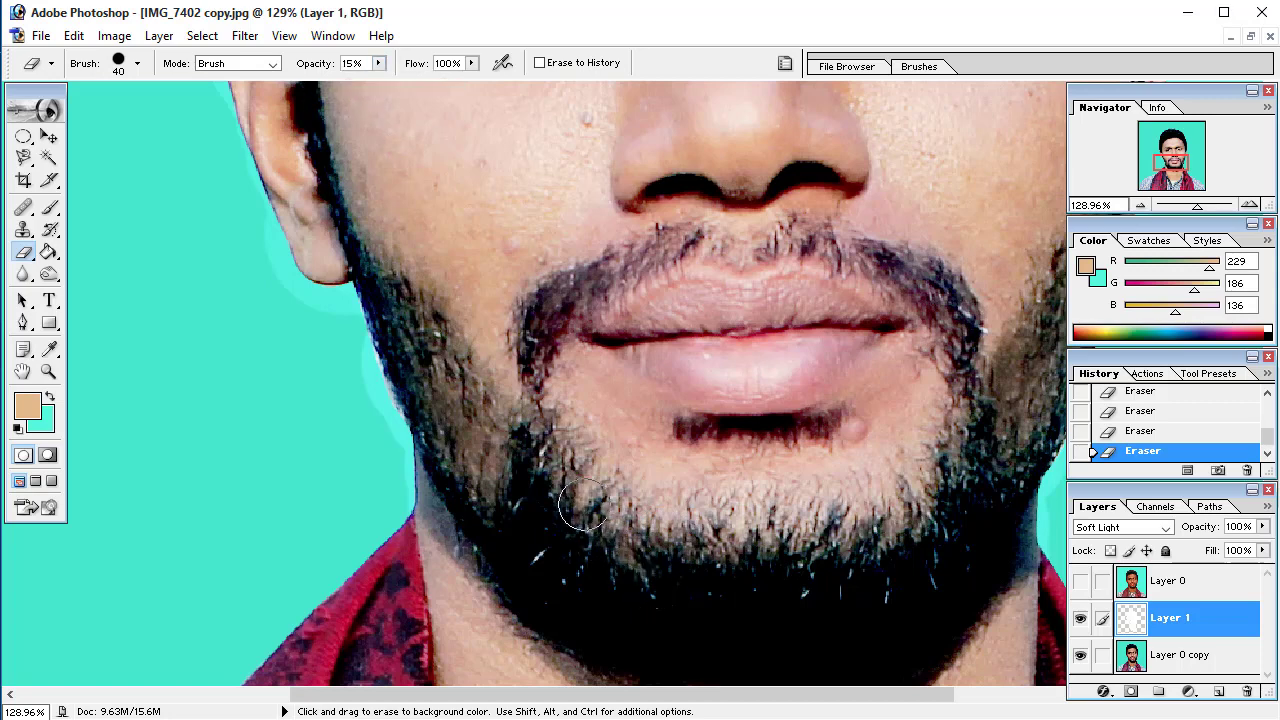
pyautogui.moveTo(779, 580); pyautogui.dragTo(870, 550)
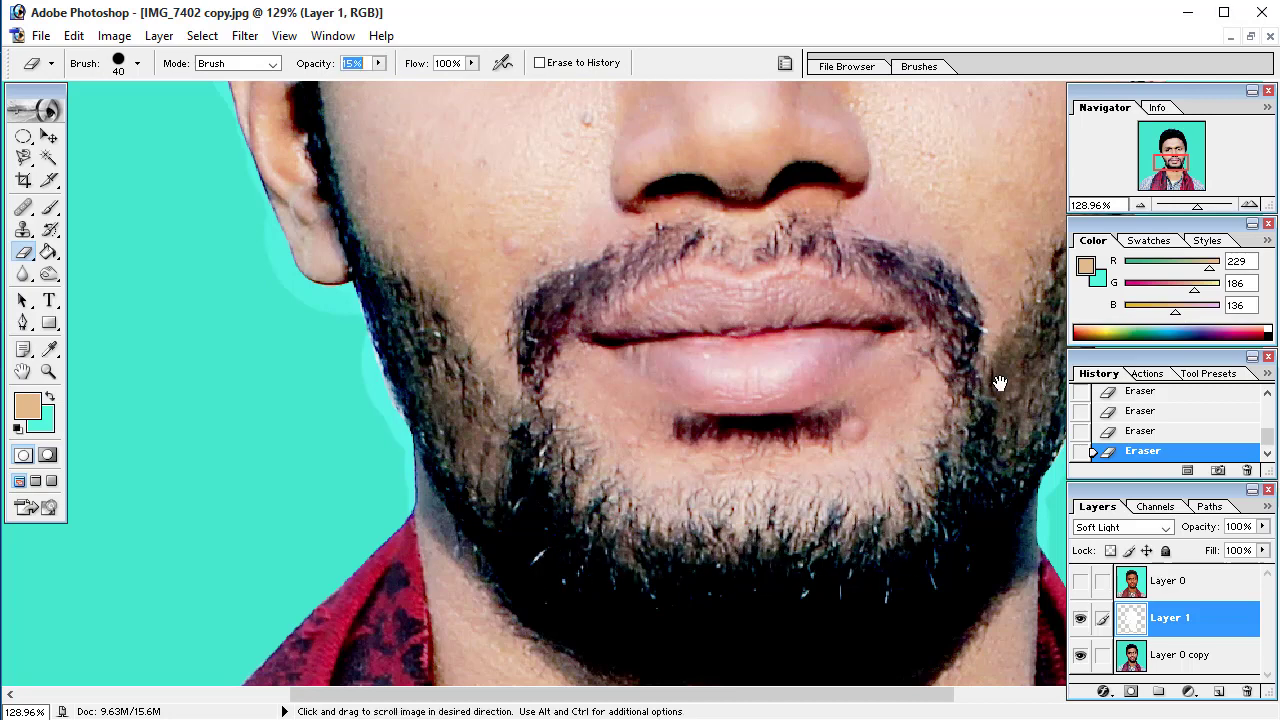
# Move to the right side of the jaw and set the eraser to 30 px at 10% opacity
pyautogui.moveTo(990, 380)
pyautogui.mouseDown()
pyautogui.moveTo(670, 410)
pyautogui.moveTo(625, 535)
pyautogui.mouseUp()
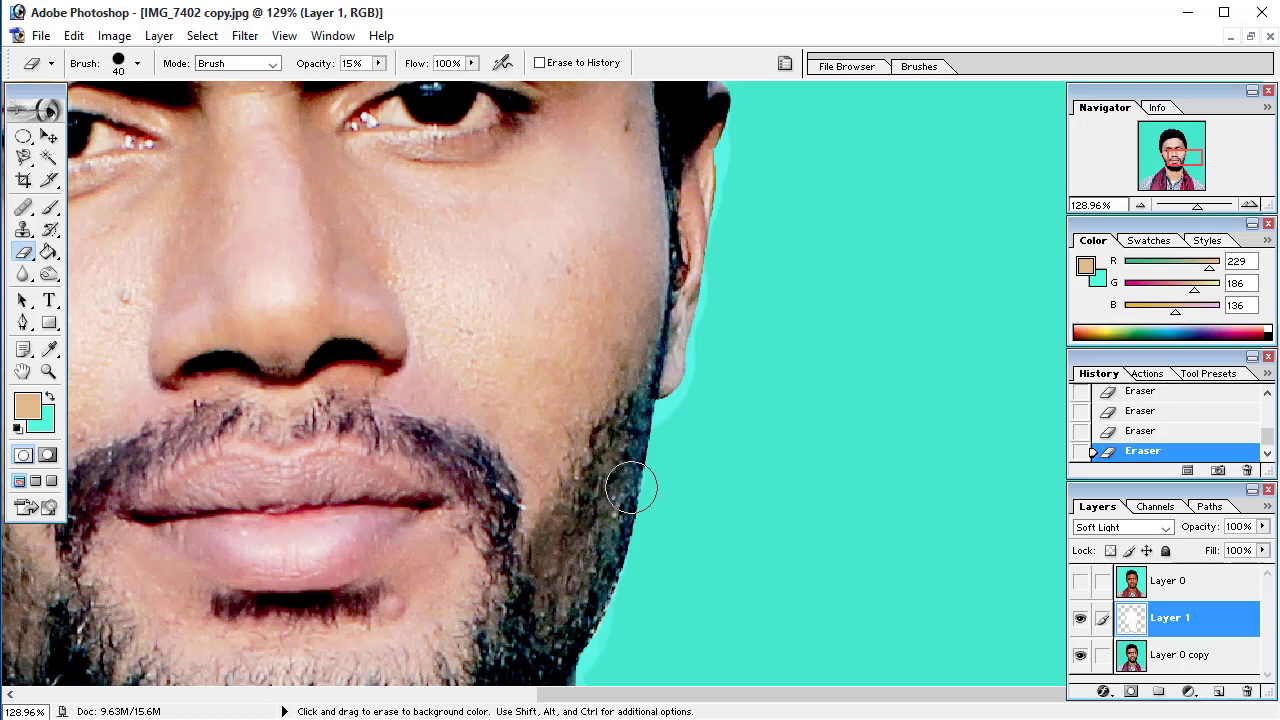
pyautogui.press('[')
pyautogui.scroll(-1, 505, 615)
pyautogui.scroll(-2, 495, 590)
pyautogui.scroll(-2, 491, 580)
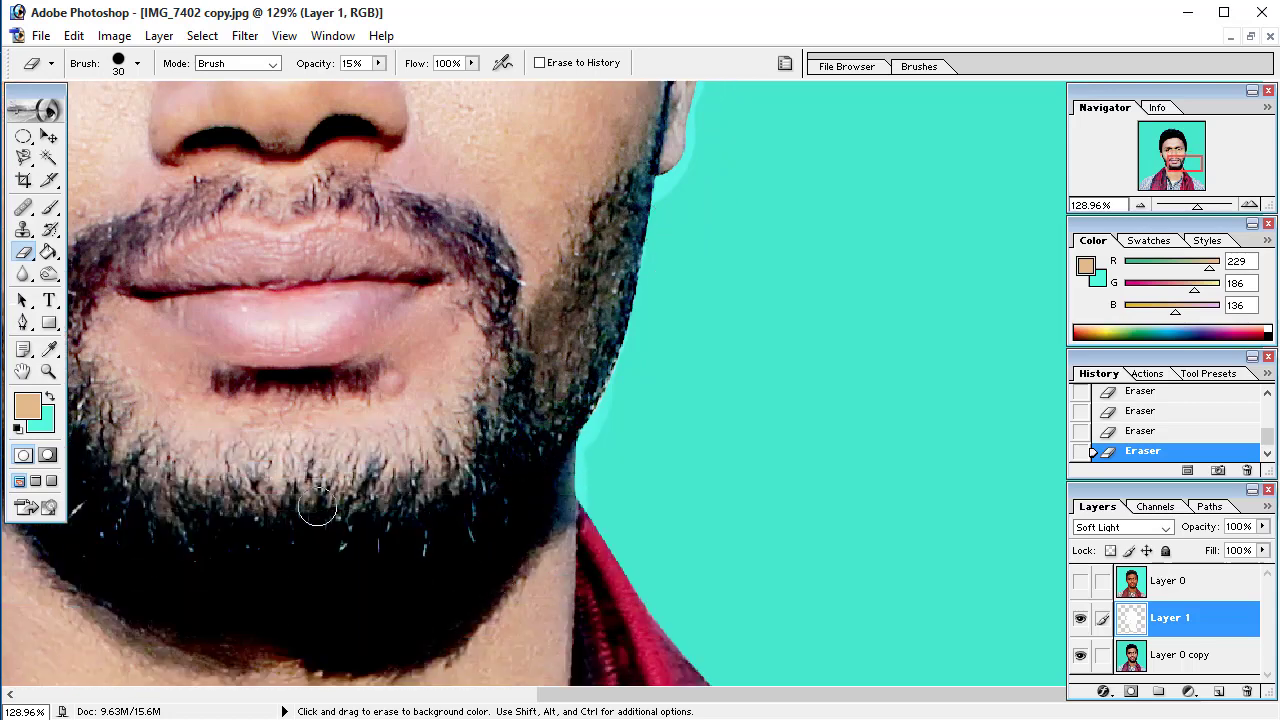
pyautogui.click(378, 63)
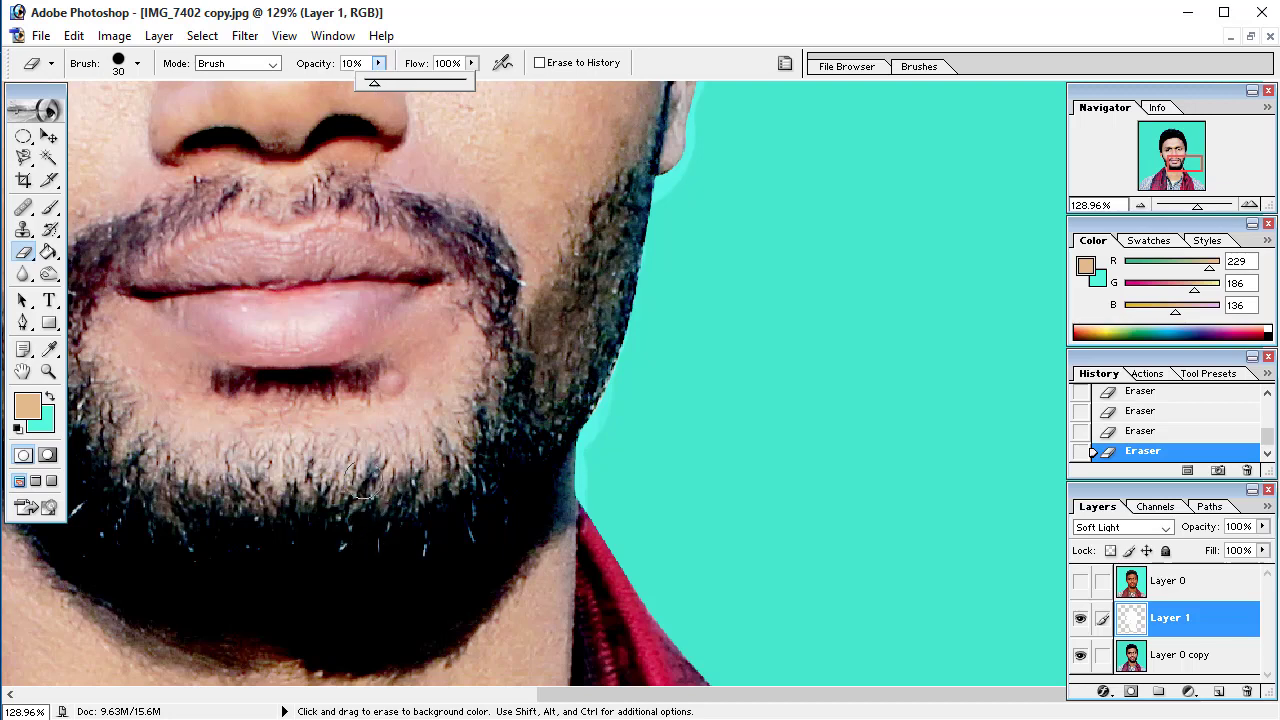
pyautogui.click(286, 506)
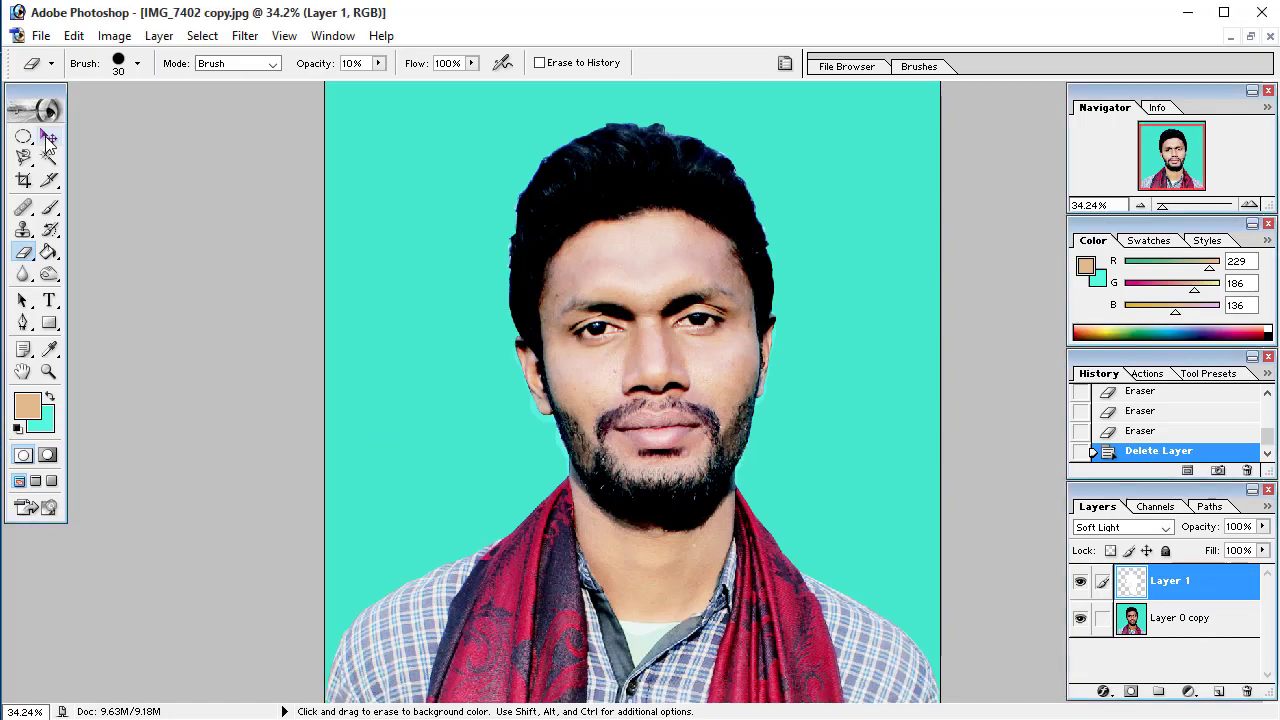
# Zoom in and erase around the left eyebrow at 26% eraser opacity, brush size 20
pyautogui.scroll(2, 674, 503)
pyautogui.scroll(1, 674, 503)
pyautogui.scroll(1, 803, 628)
pyautogui.scroll(2, 507, 467)
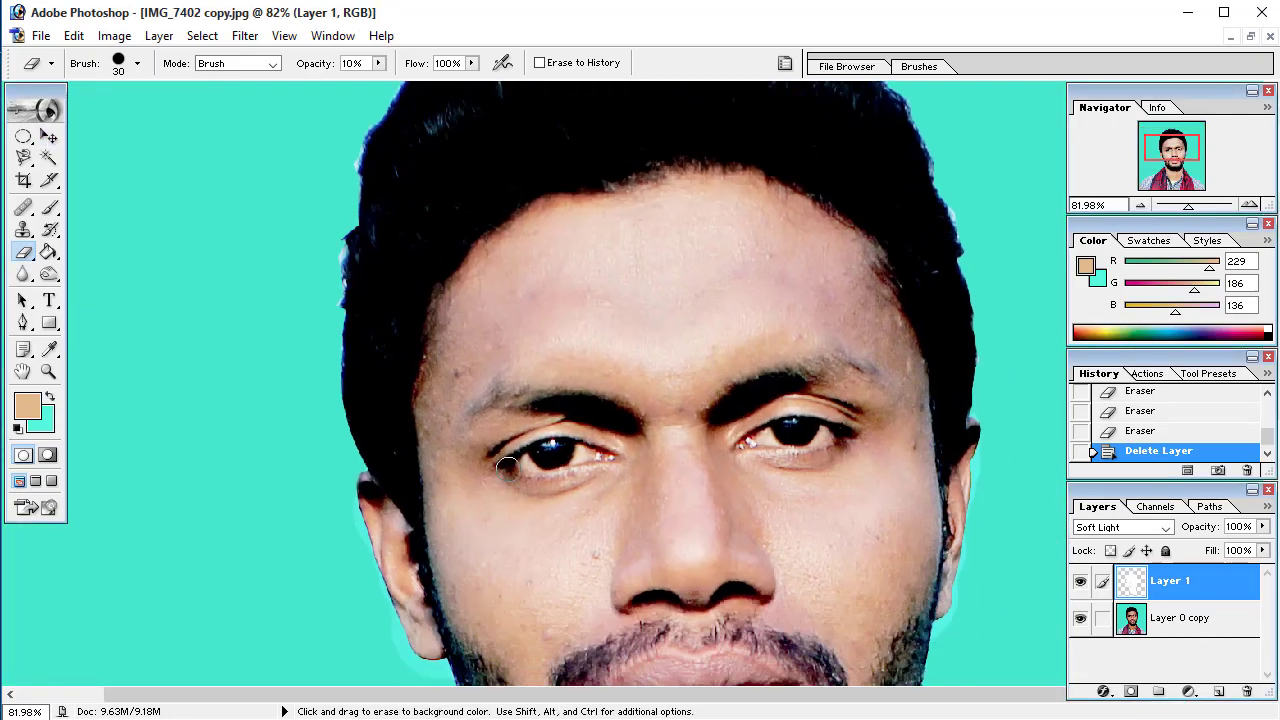
pyautogui.moveTo(378, 63); pyautogui.dragTo(395, 82)
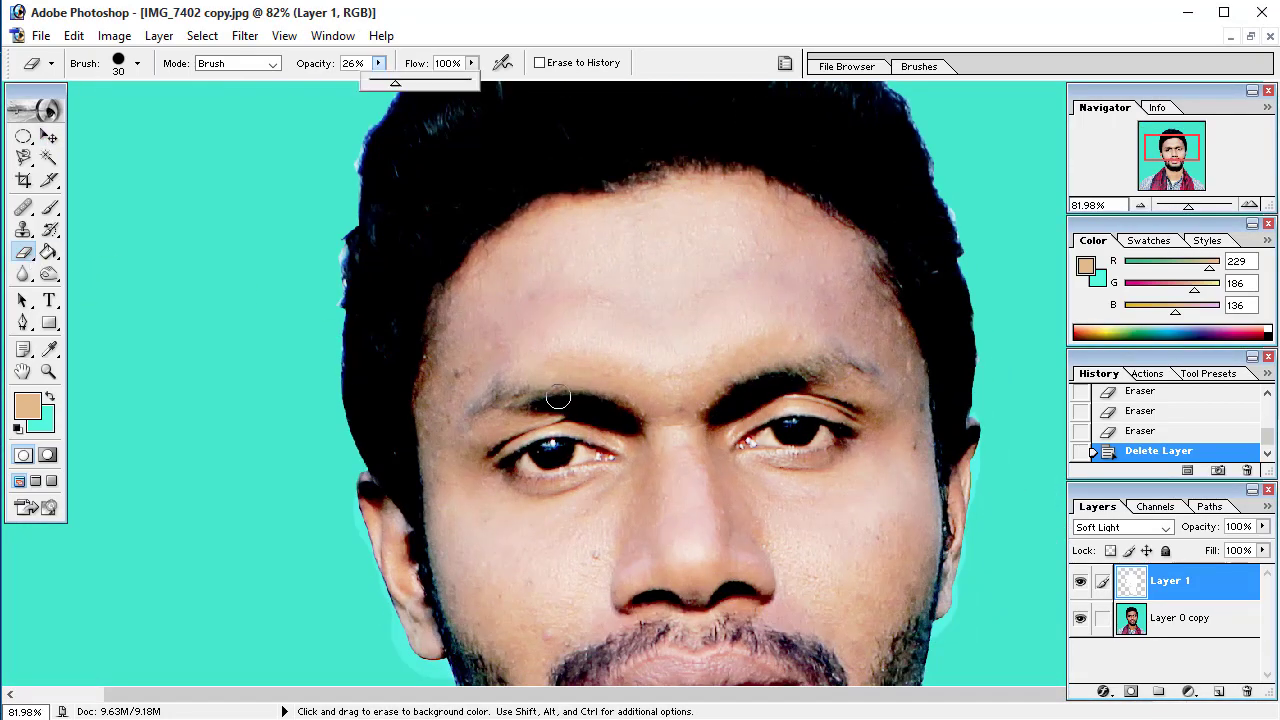
pyautogui.moveTo(558, 398)
pyautogui.mouseDown()
pyautogui.moveTo(500, 396)
pyautogui.moveTo(466, 418)
pyautogui.mouseUp()
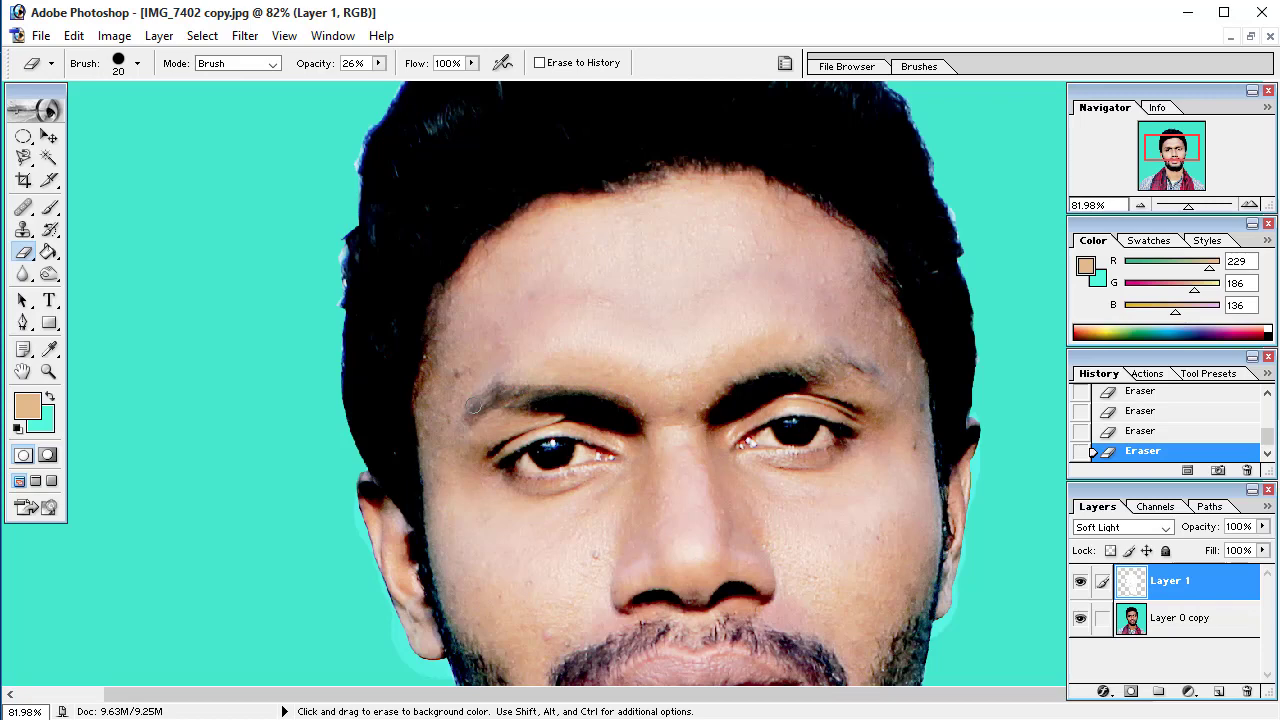
pyautogui.press('[')
pyautogui.press(']')
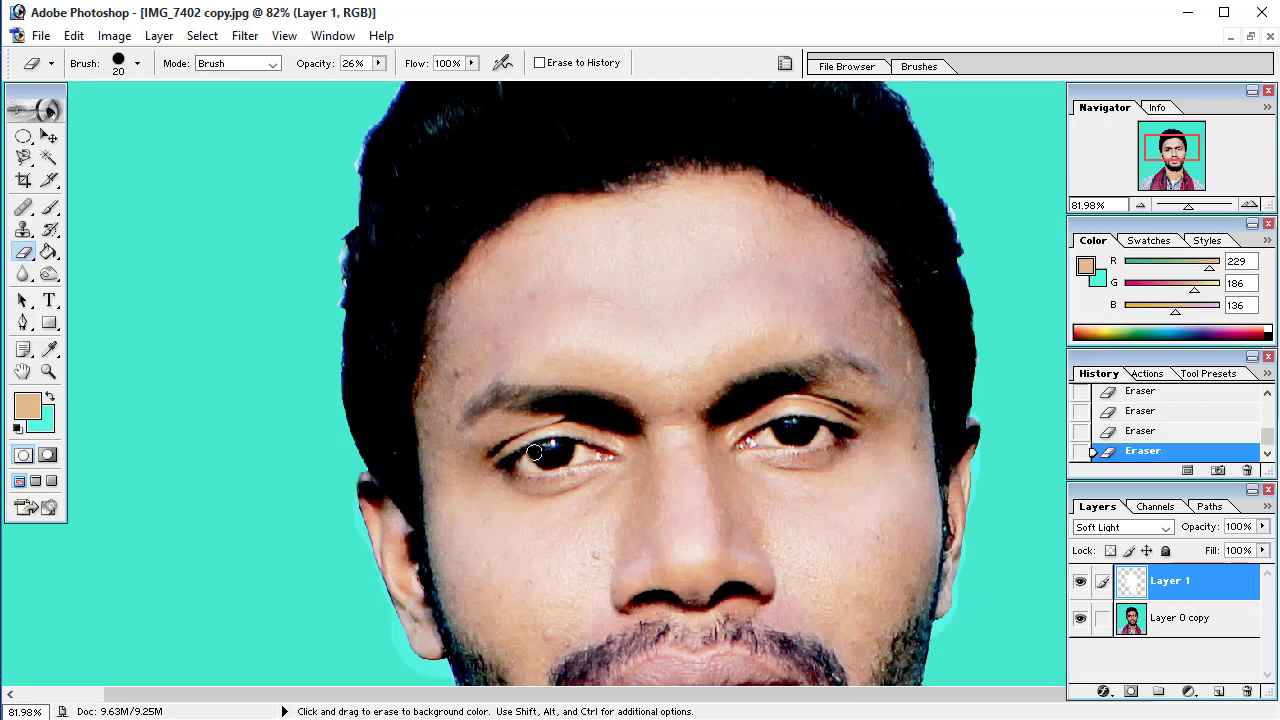
# Raise eraser opacity to 73% and brush around the eyes with a 10 px brush
pyautogui.click(379, 63)
pyautogui.moveTo(390, 88); pyautogui.dragTo(428, 80)
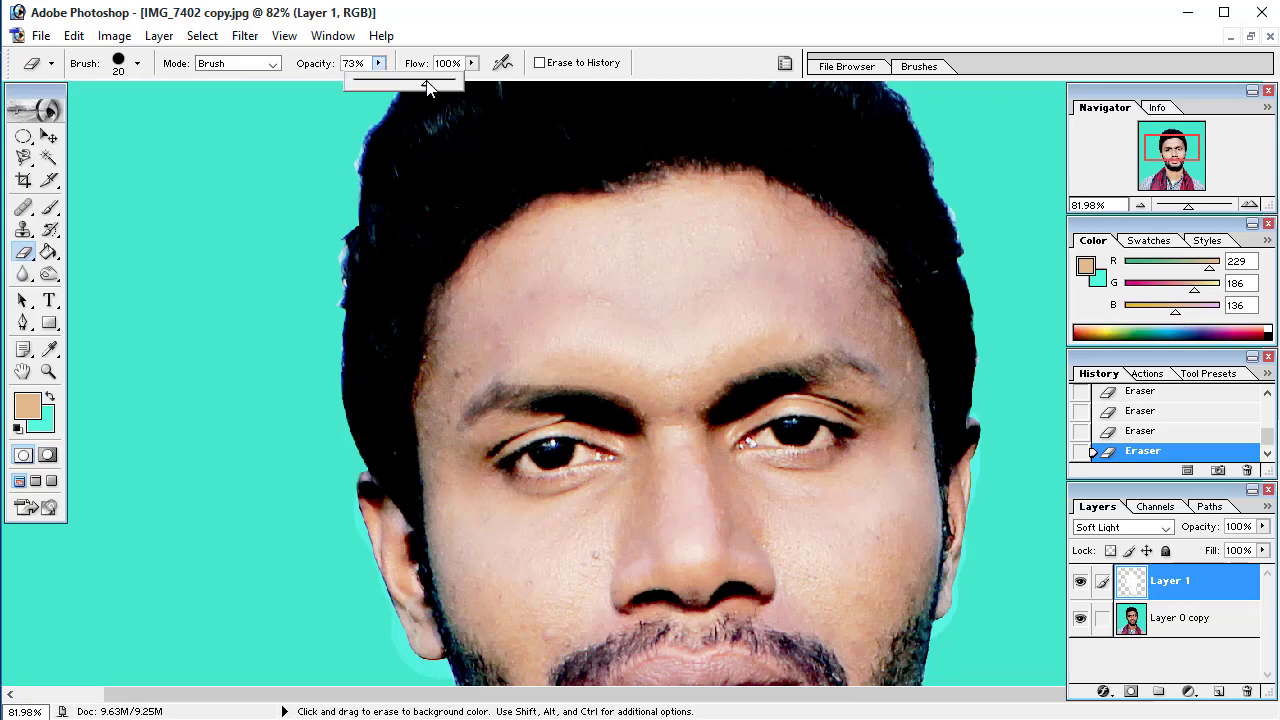
pyautogui.click(550, 448)
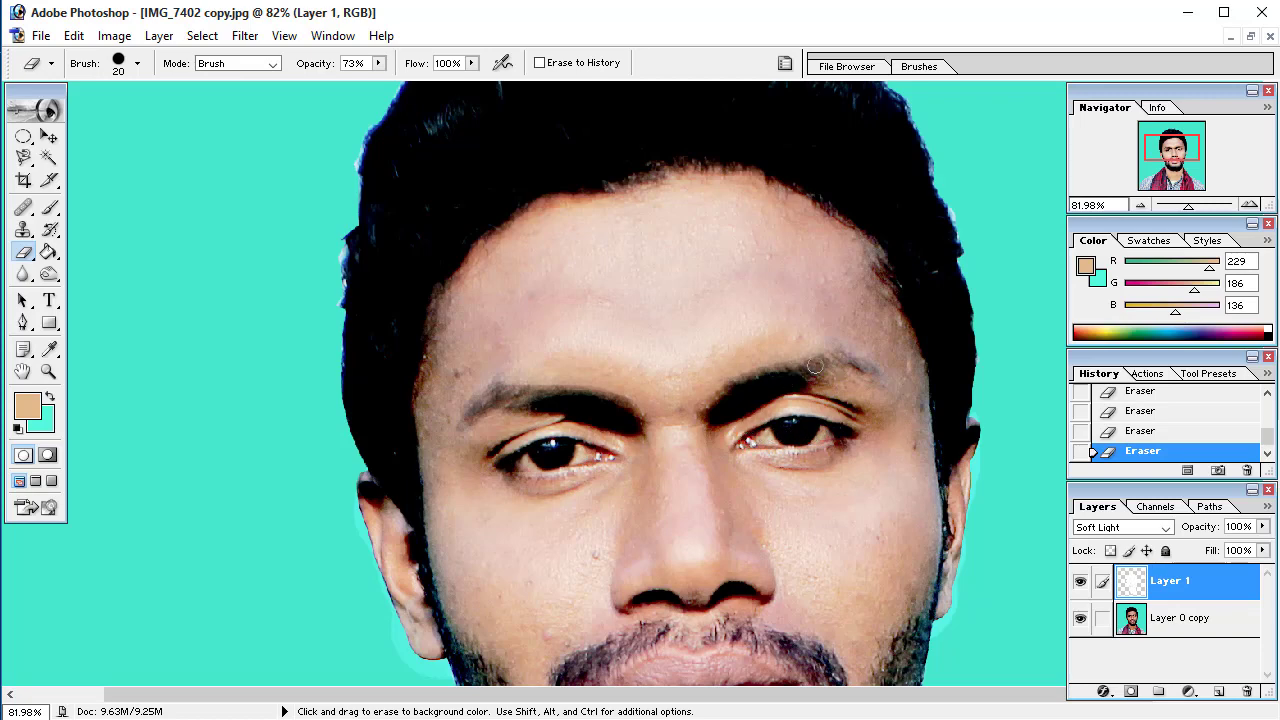
pyautogui.press('ctrl')
pyautogui.press('[')
pyautogui.scroll(-3, 351, 572)
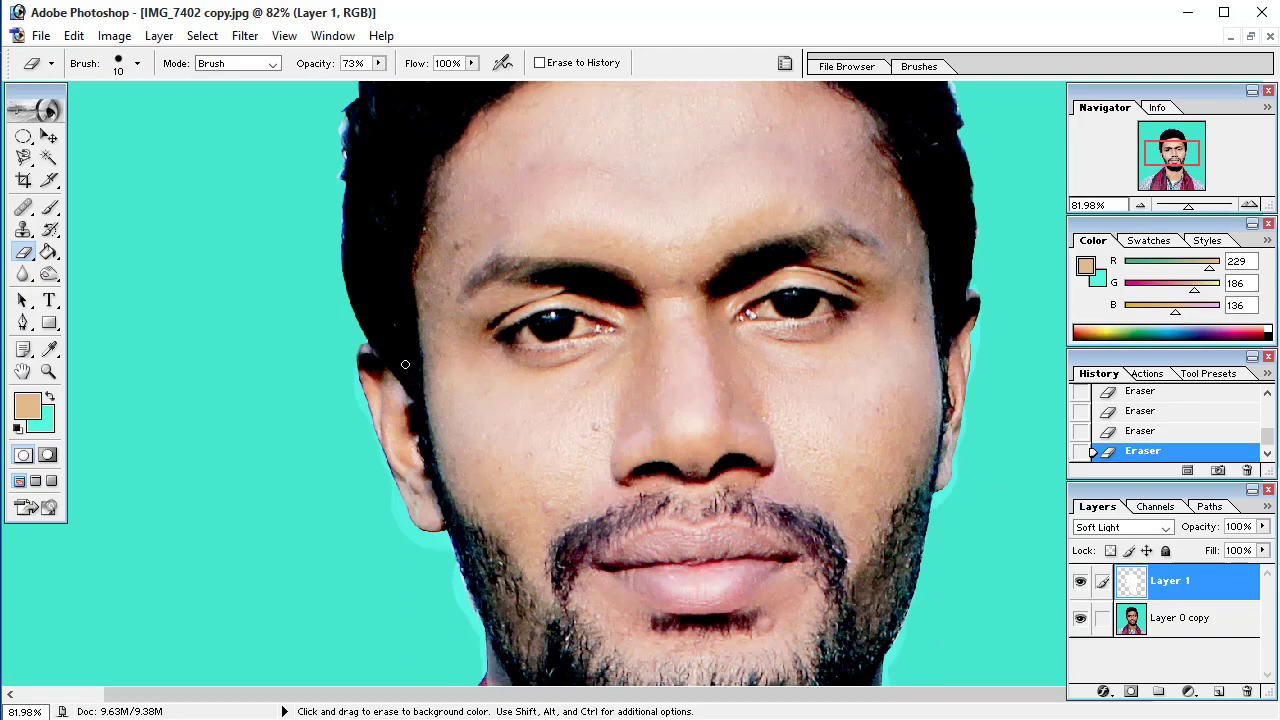
# Zoom out to about 34% to see the whole portrait on its cyan background
pyautogui.scroll(-2, 944, 310)
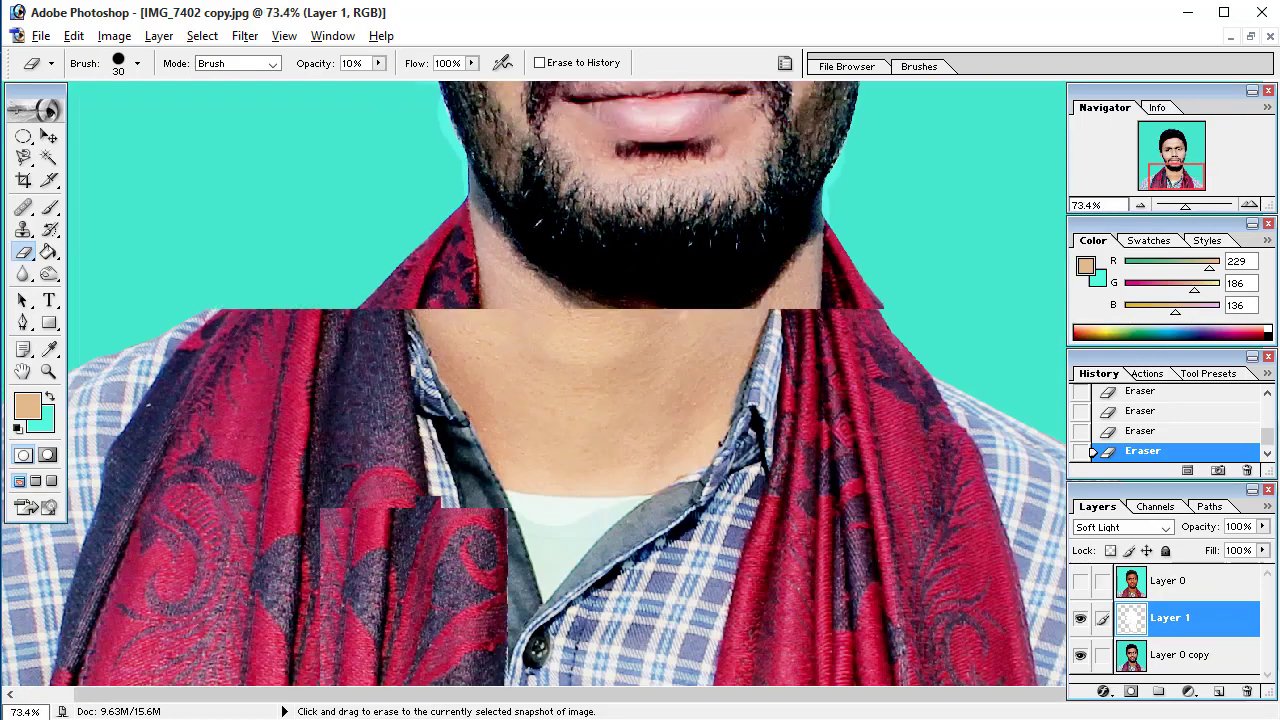
pyautogui.scroll(-2, 580, 563)
pyautogui.scroll(-1, 580, 563)
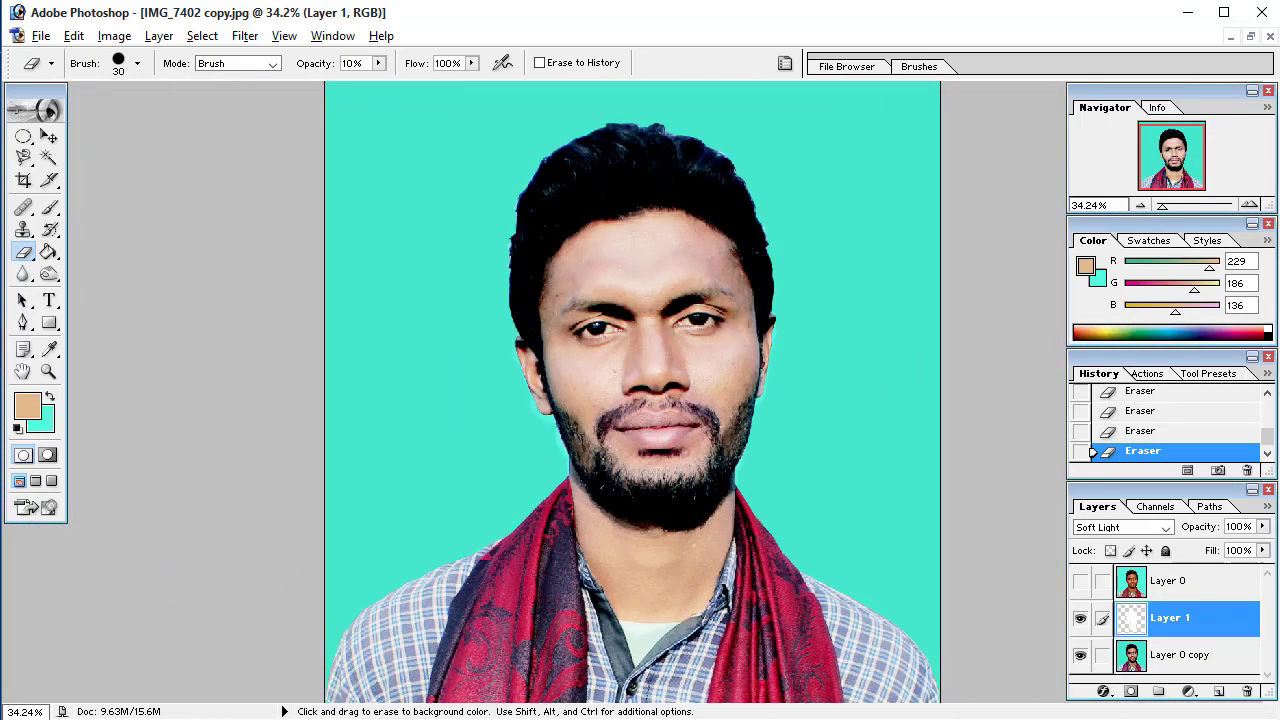